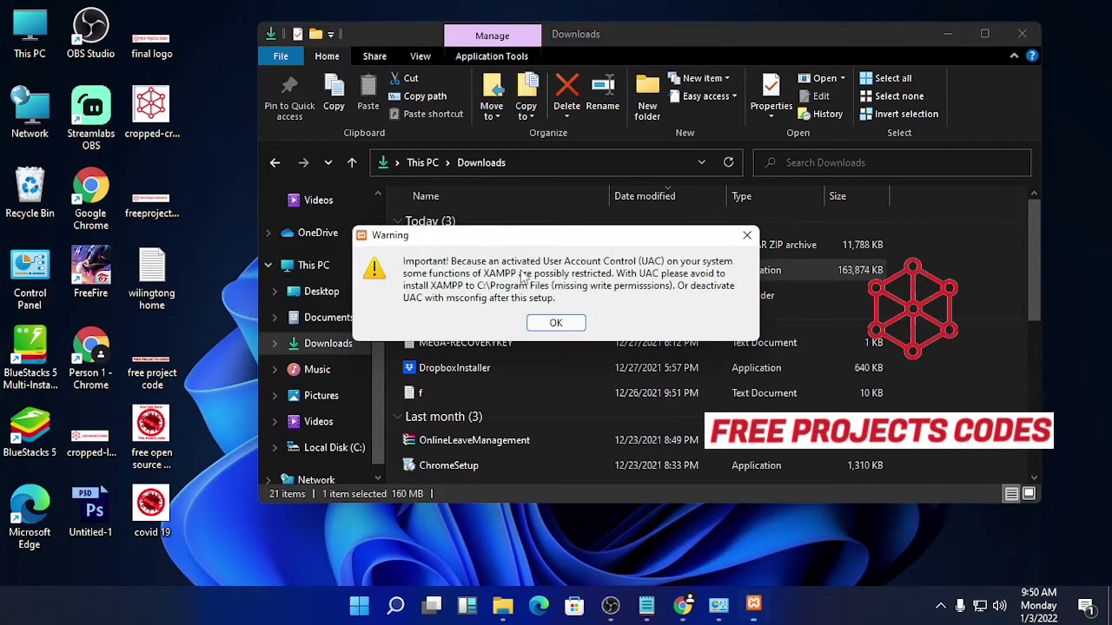
Step: Accept the UAC warning, keep all components and C:\xampp, and begin installing XAMPP
click(555, 323)
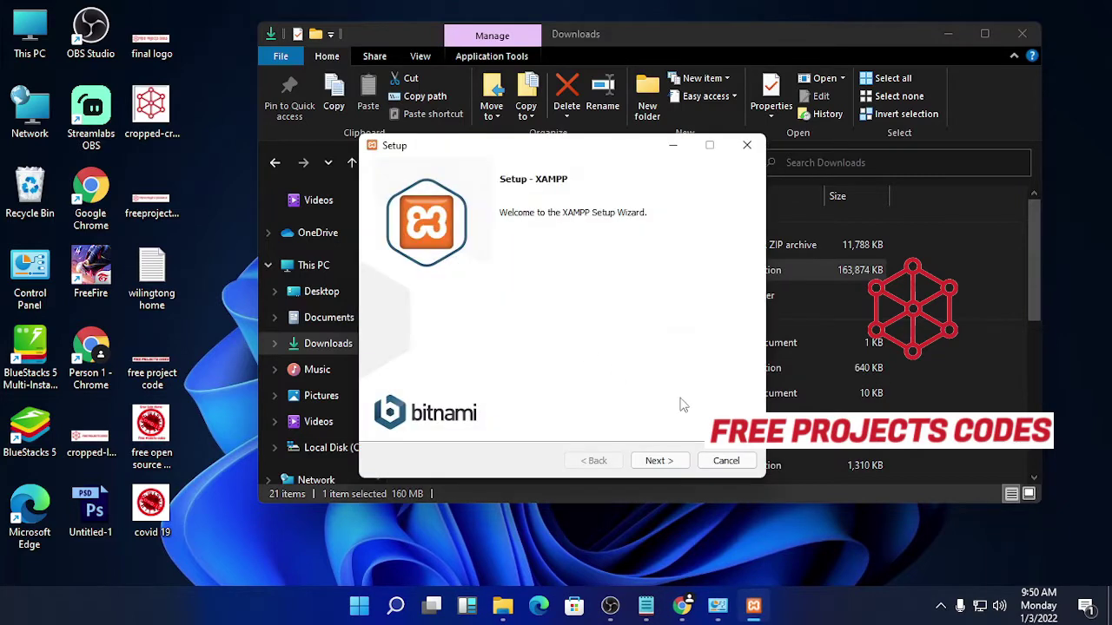
click(669, 462)
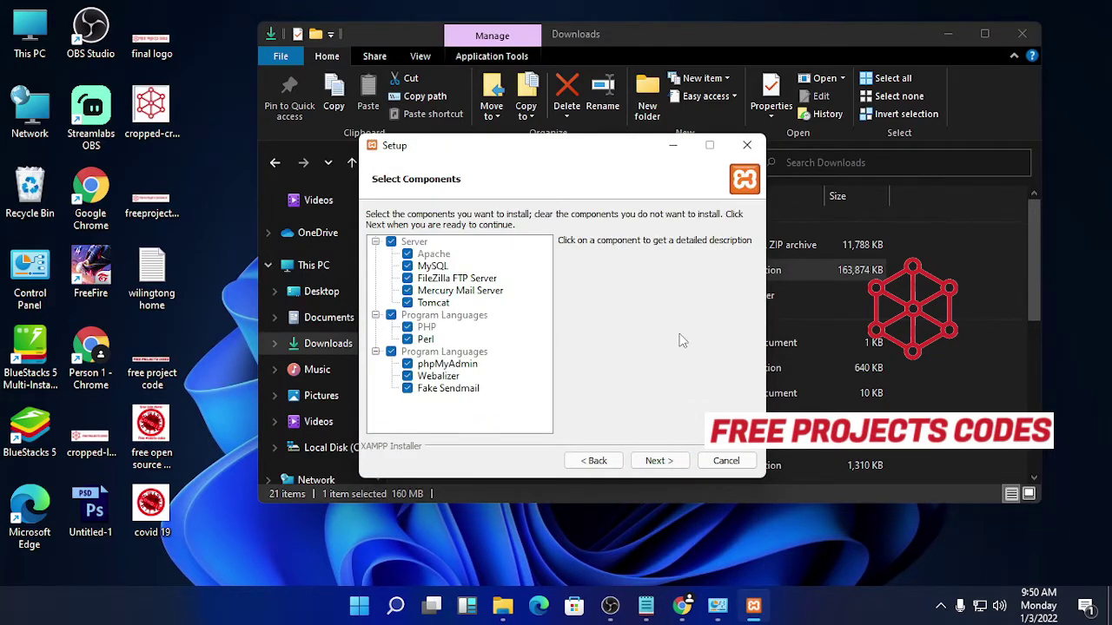
click(673, 464)
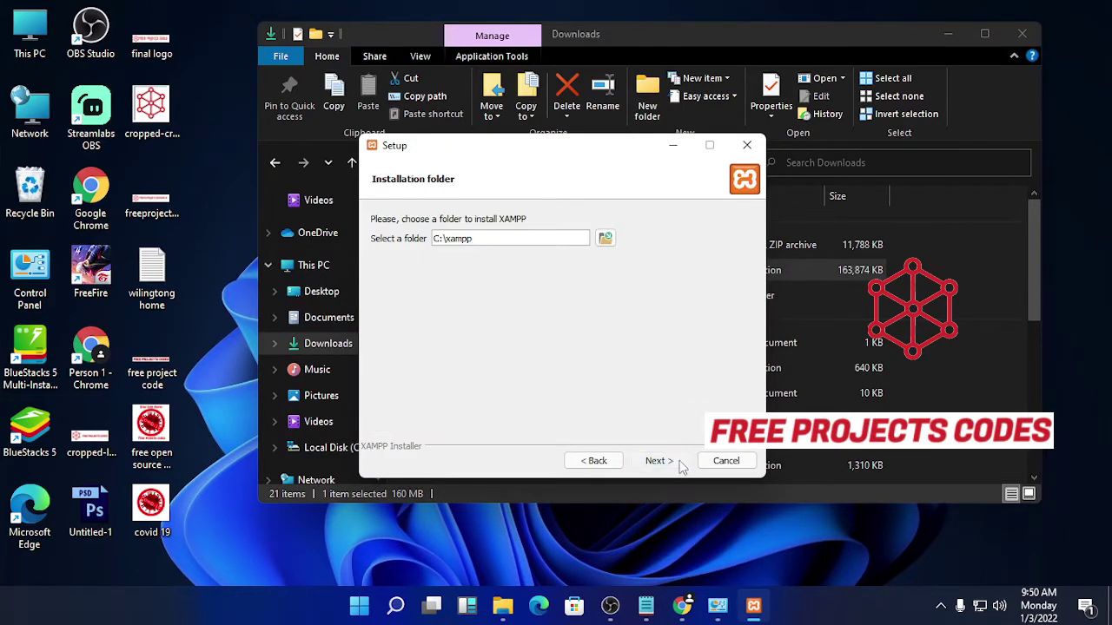
click(674, 464)
click(662, 462)
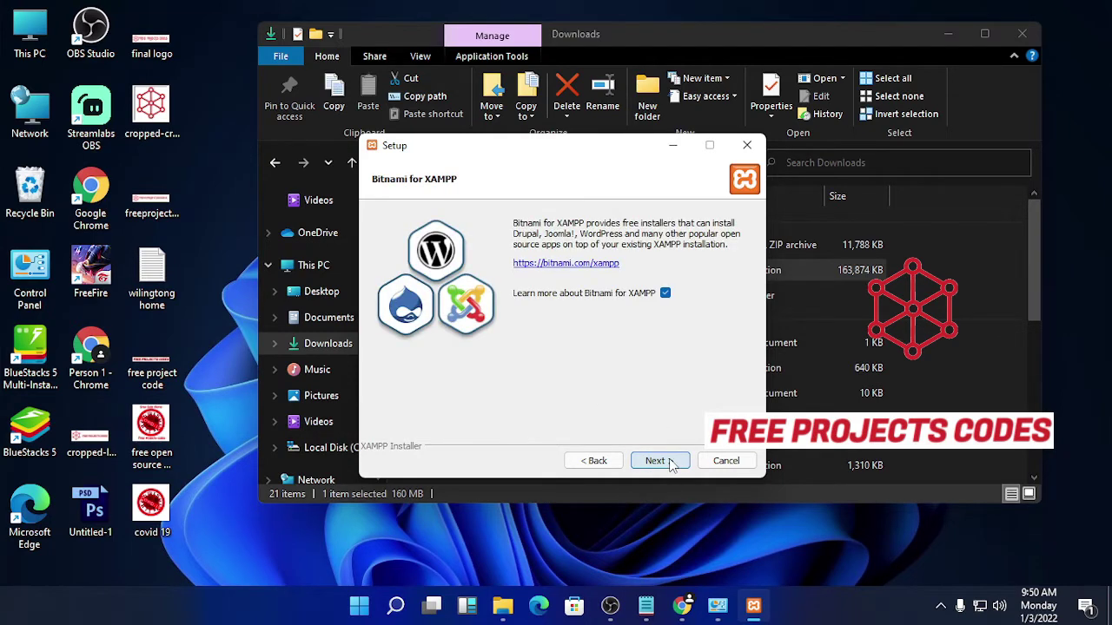
click(670, 462)
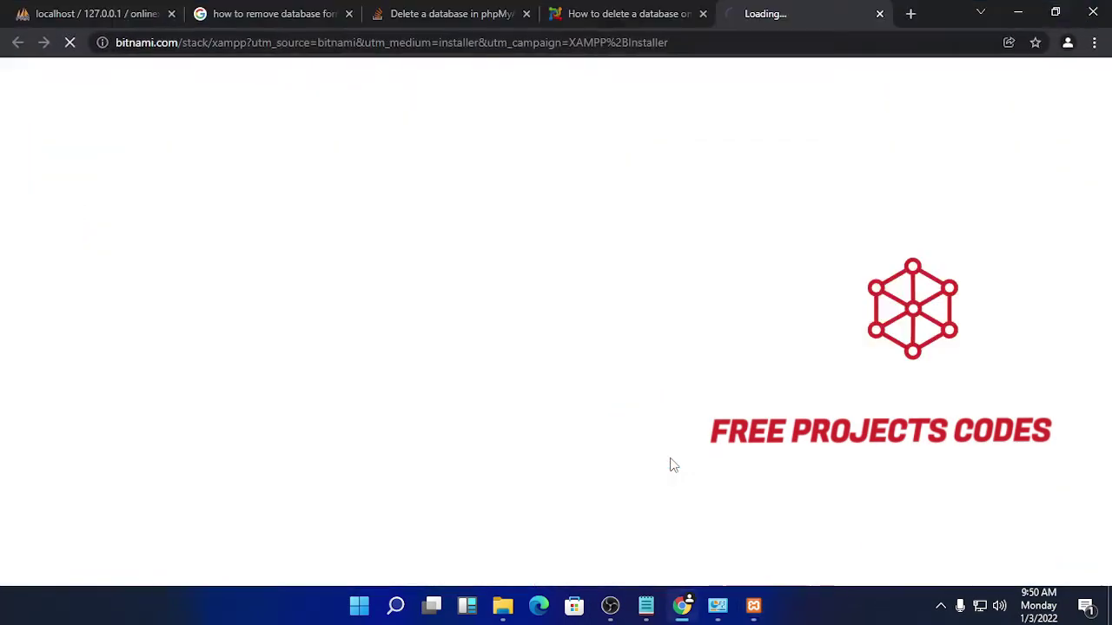
click(1019, 14)
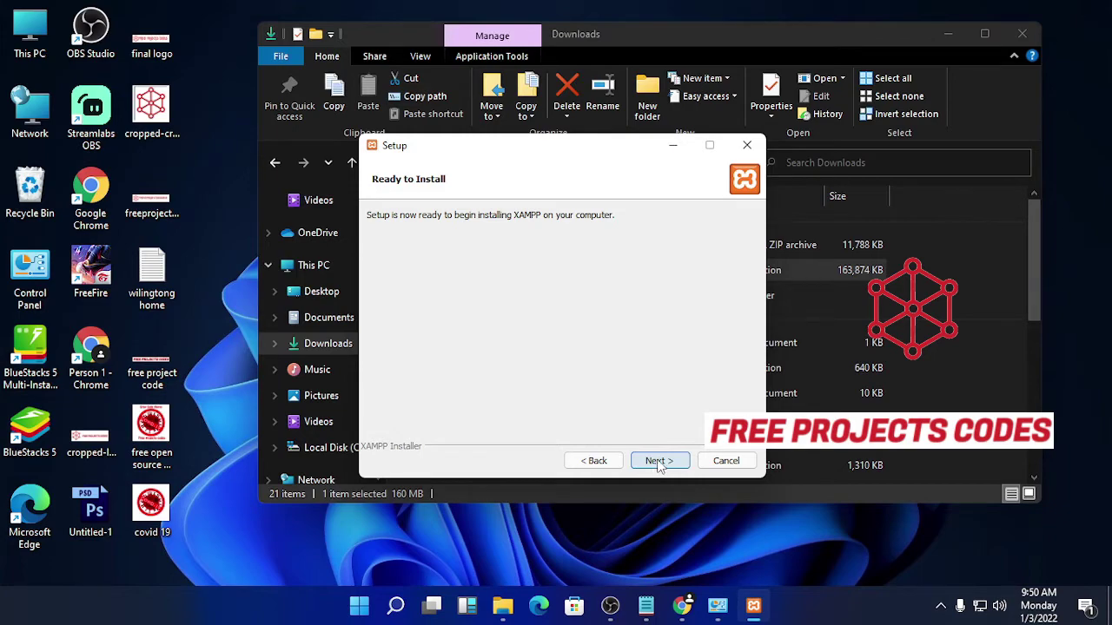
click(659, 461)
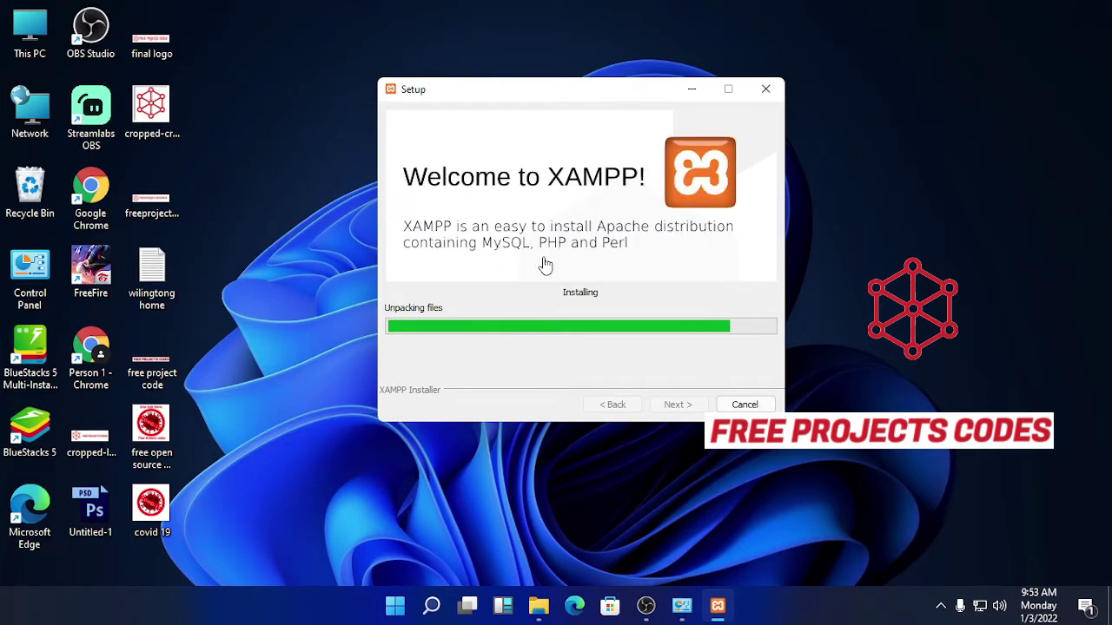
Step: Open Windows Security's virus and threat protection settings and dismiss the notification
click(400, 610)
text(windows se)
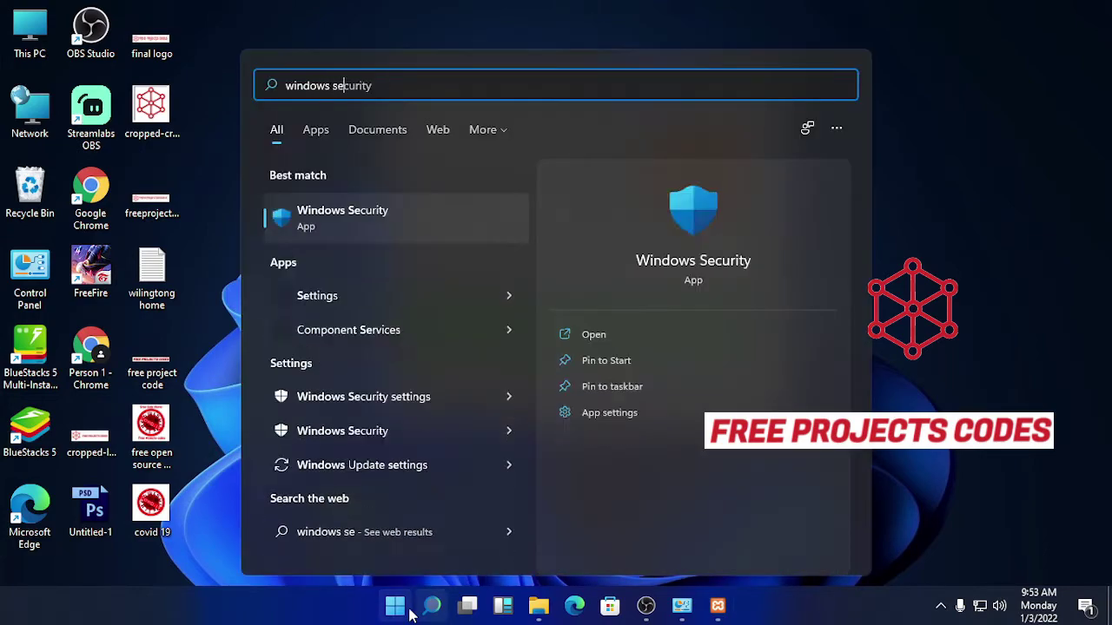
key(Return)
click(248, 374)
scroll(323, 305, down, 3)
scroll(325, 306, up, 5)
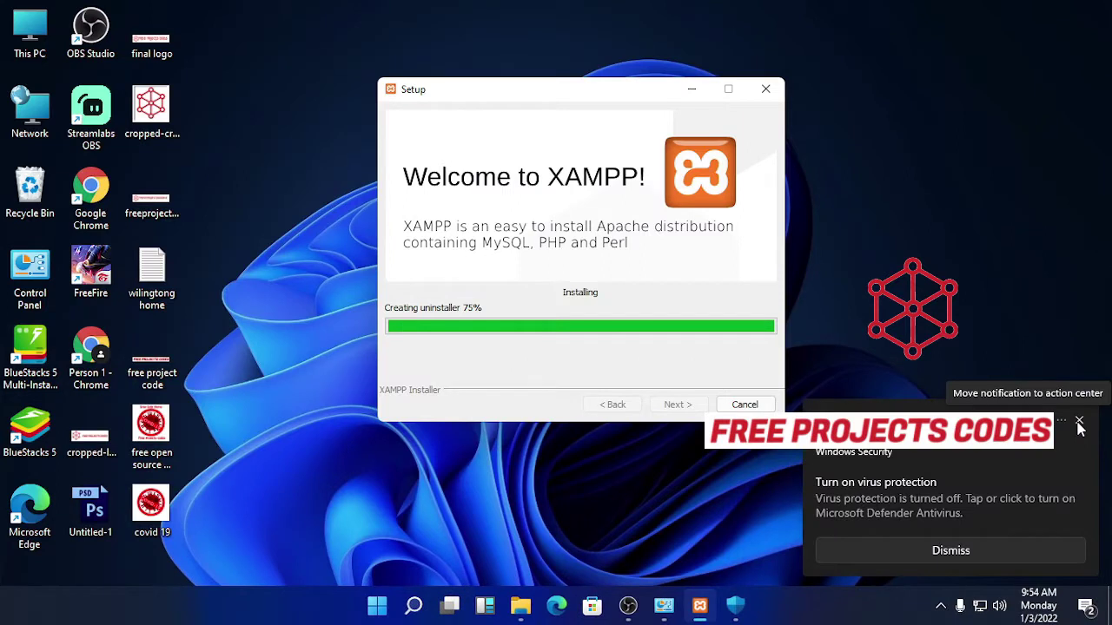
click(1078, 422)
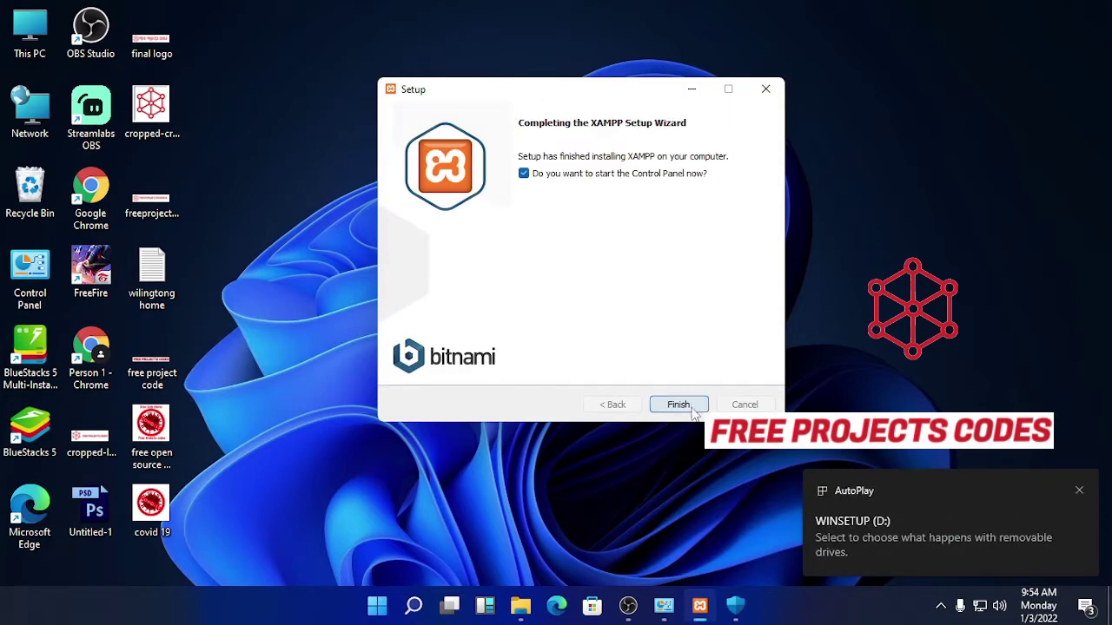
Step: Finish XAMPP setup, close the Control Panel that launches, and refresh the desktop
click(693, 410)
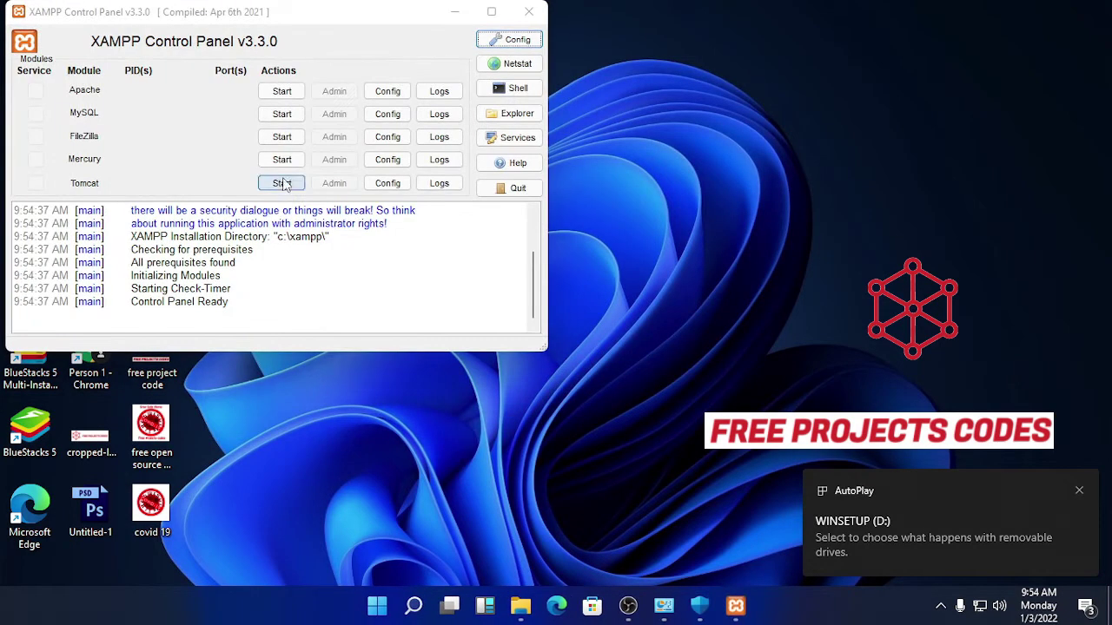
click(531, 19)
right_click(676, 106)
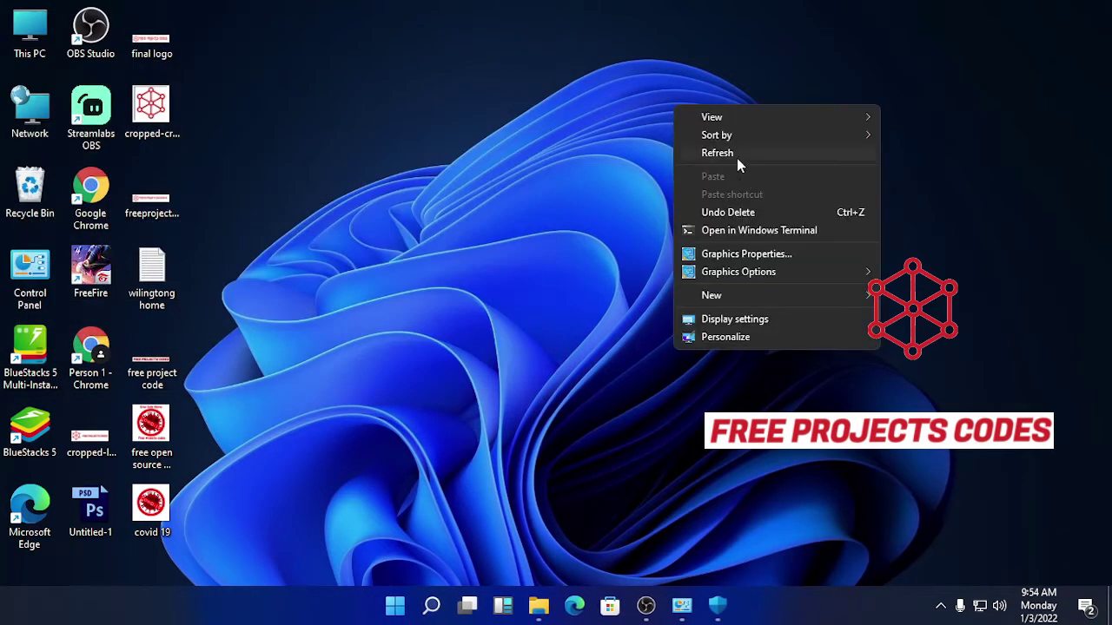
click(699, 160)
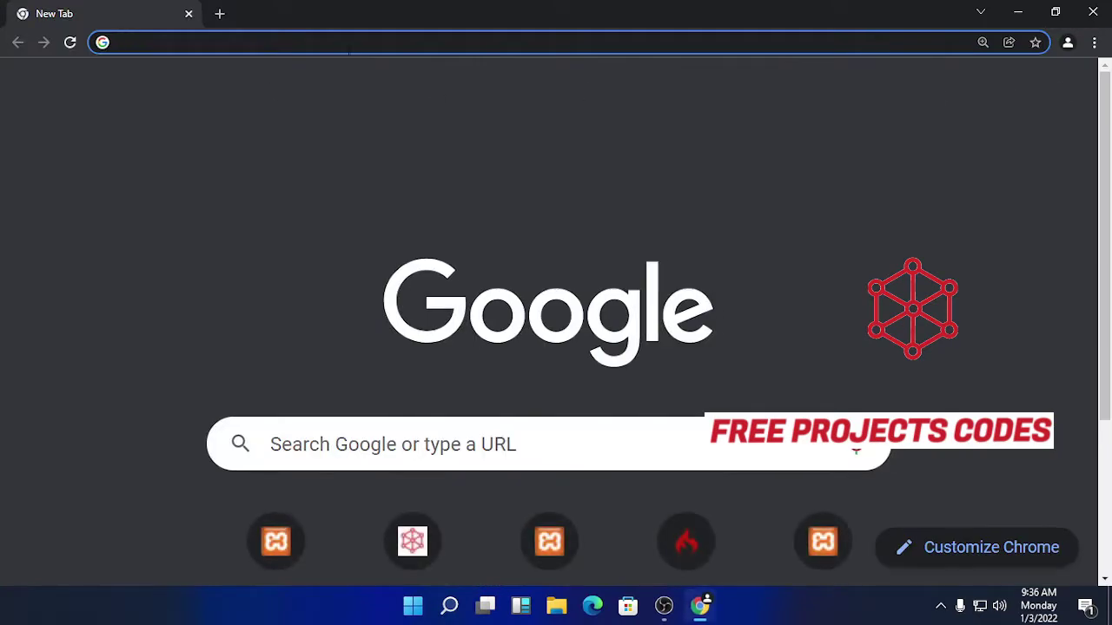
Step: Load freeprojectscodes.com and search the site for 'timetable'
text(freeprojectscodes.com)
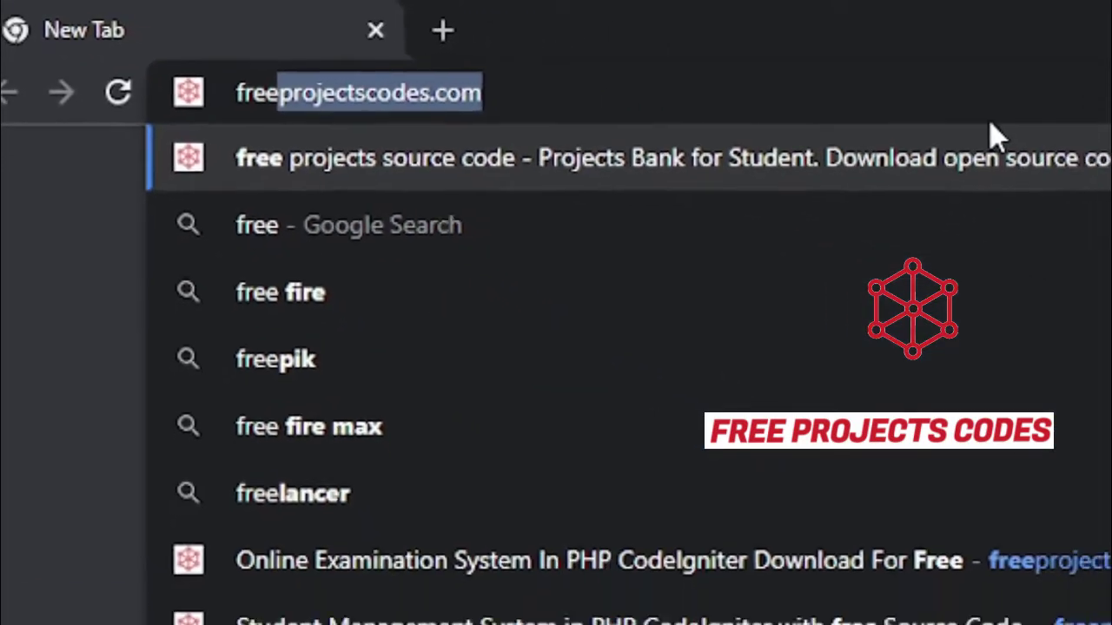
key(Right)
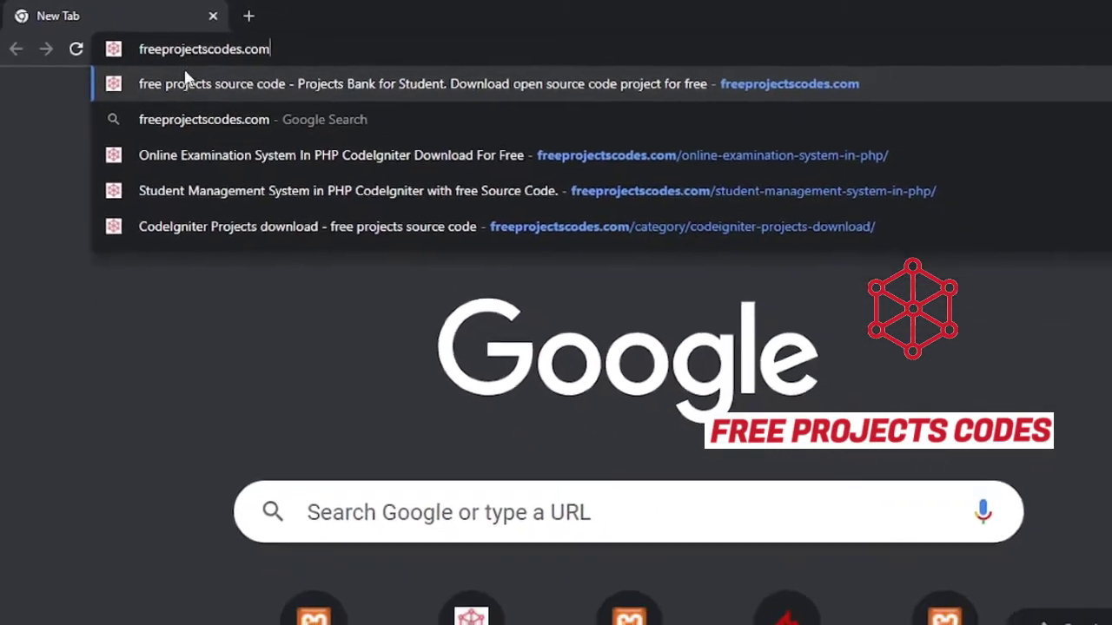
key(Return)
click(886, 350)
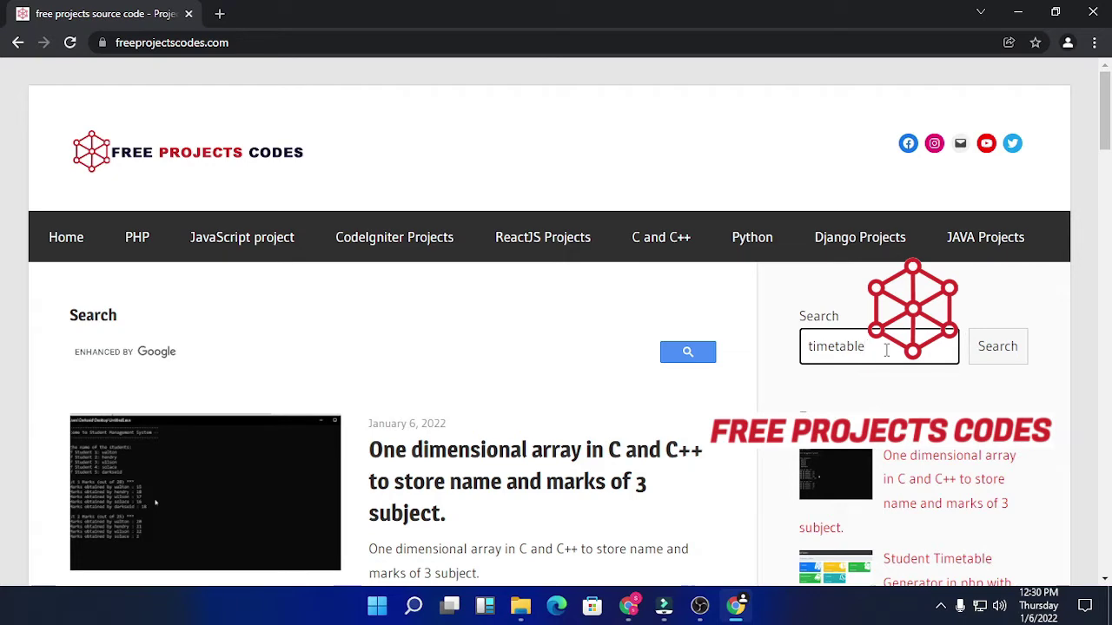
key(Return)
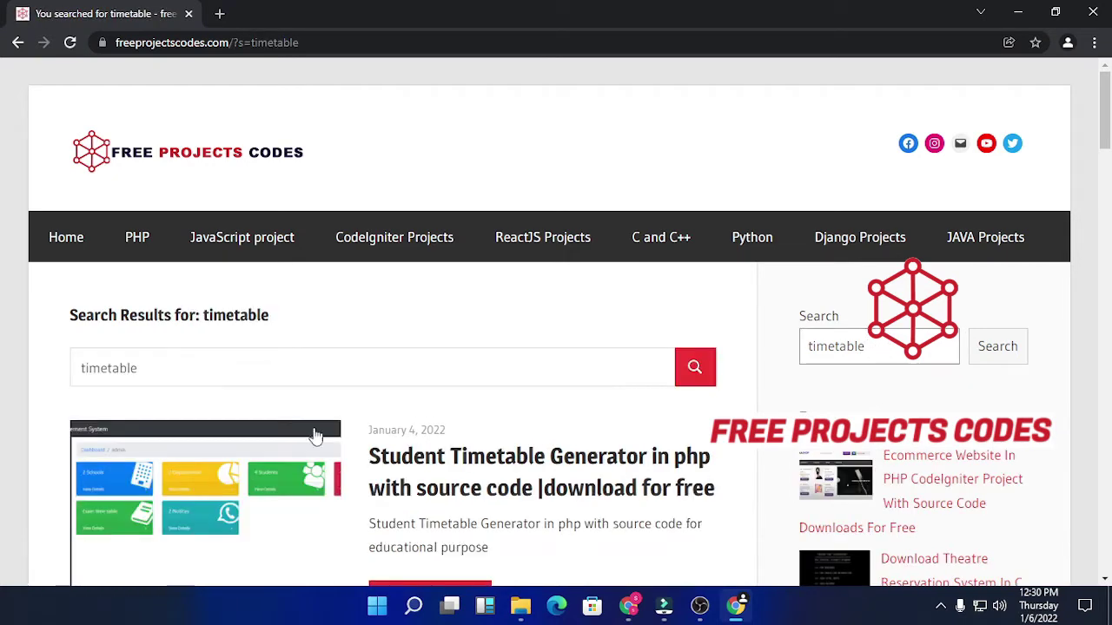
scroll(705, 321, down, 2)
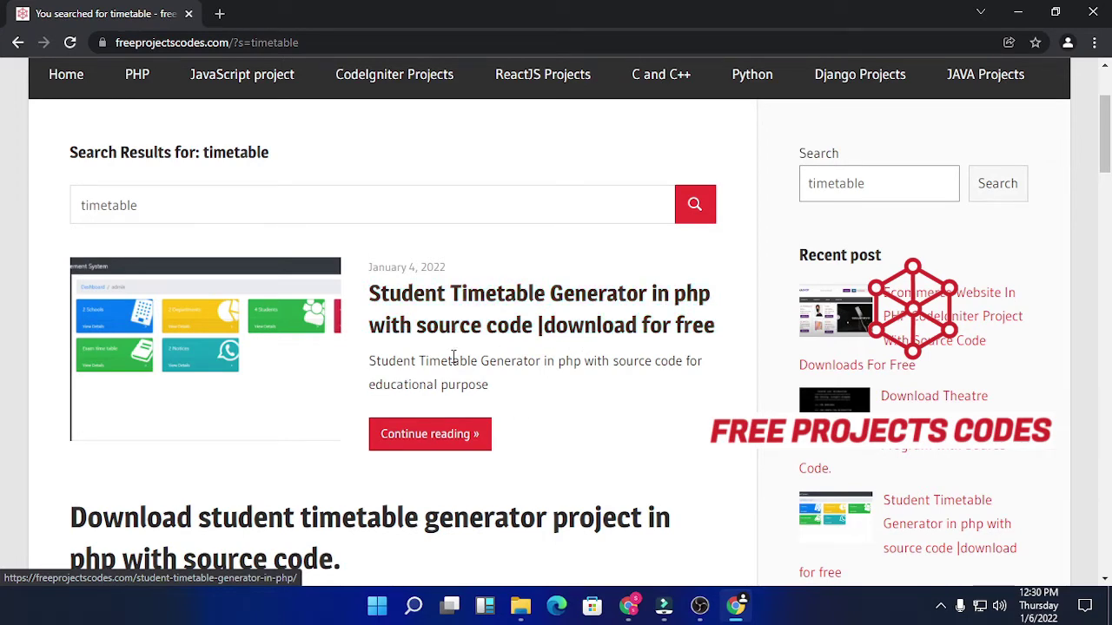
Step: Open the Student Timetable Generator in php post and request its download
click(516, 329)
scroll(551, 315, down, 10)
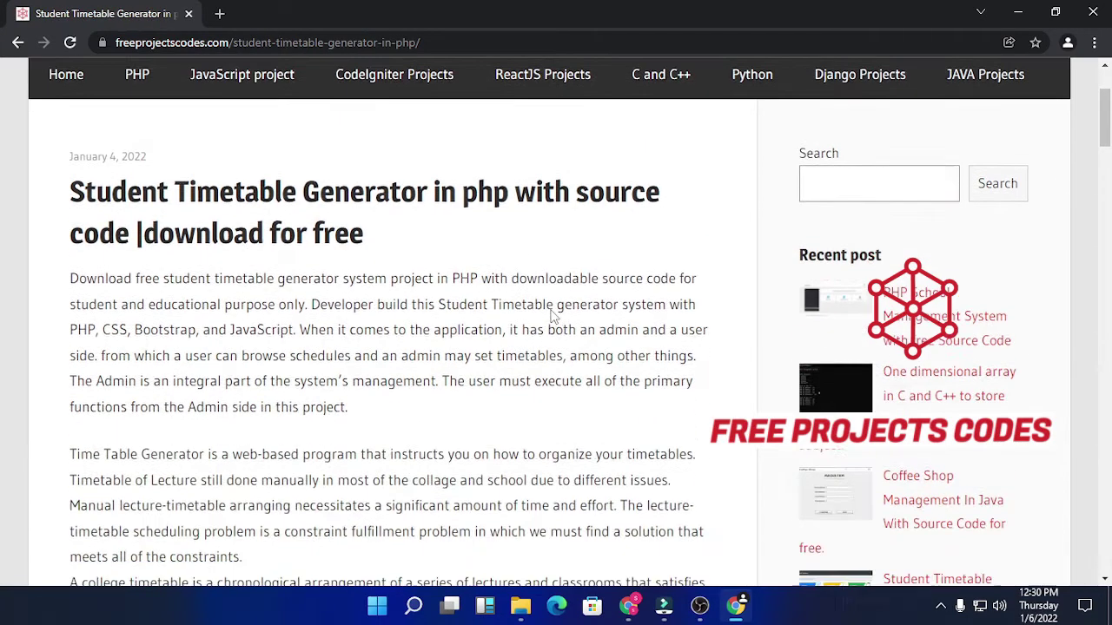
scroll(550, 310, down, 10)
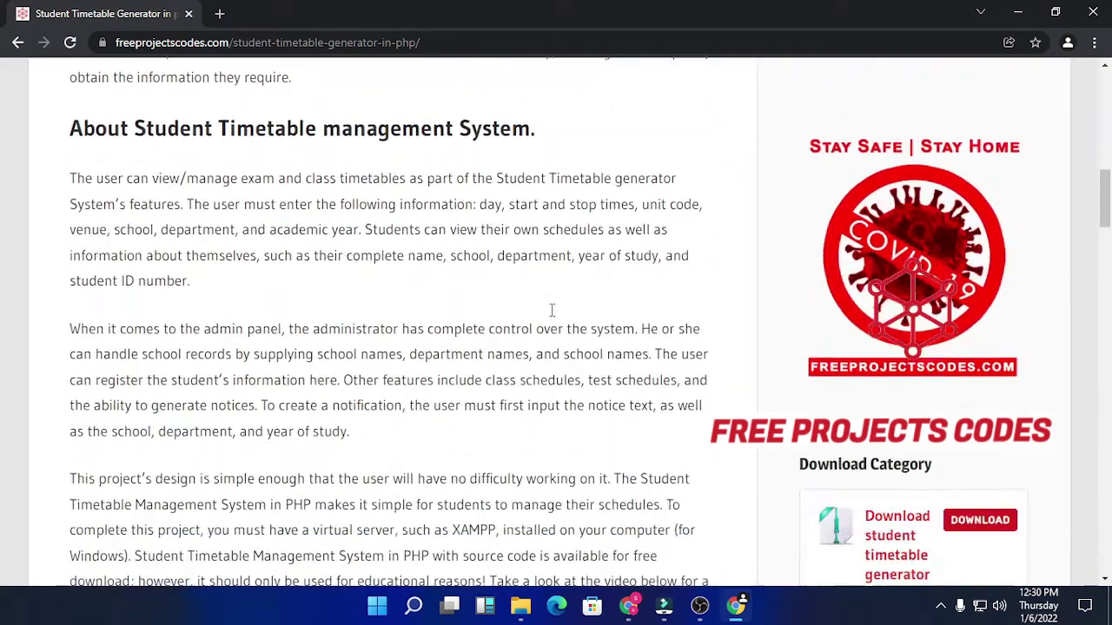
scroll(551, 310, down, 10)
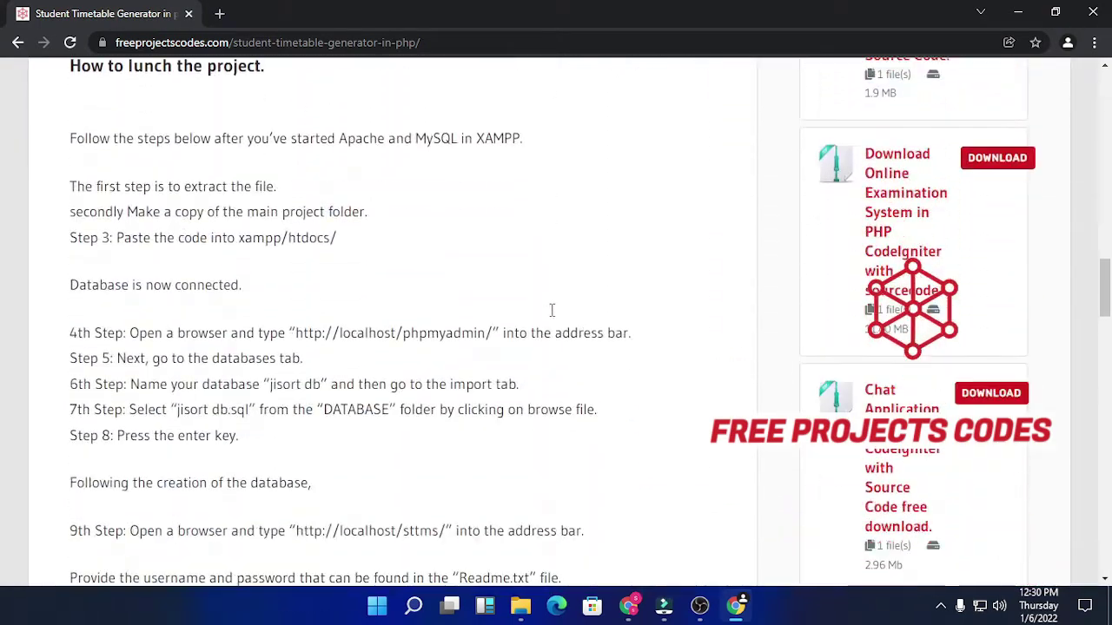
scroll(551, 315, down, 1)
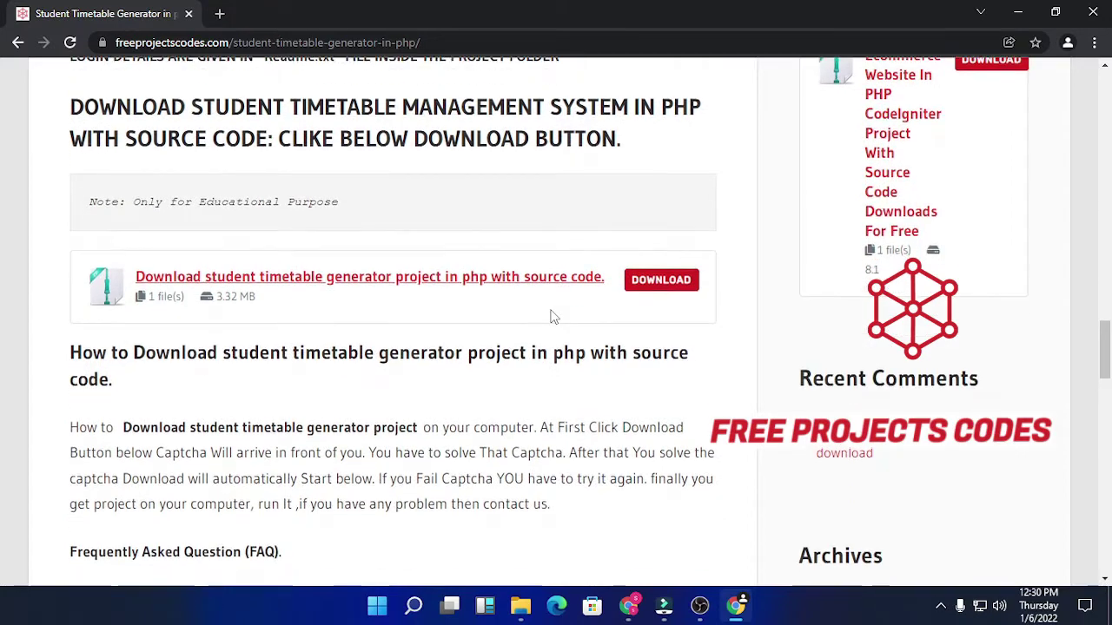
click(658, 282)
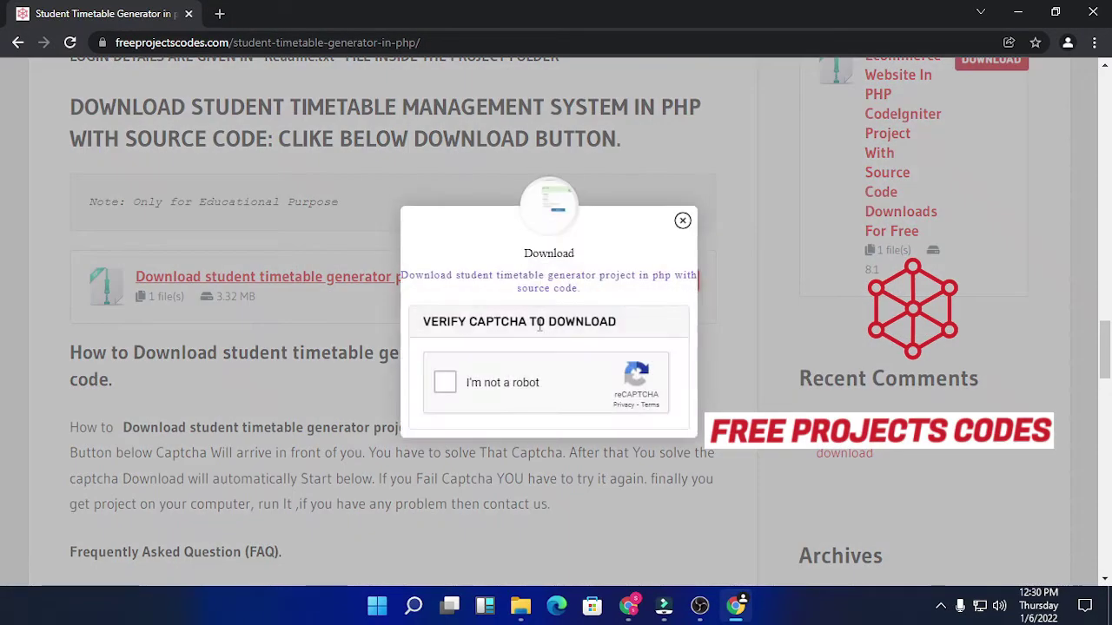
Step: Mark the four traffic-light tiles and verify the captcha, then close the download popup
click(448, 382)
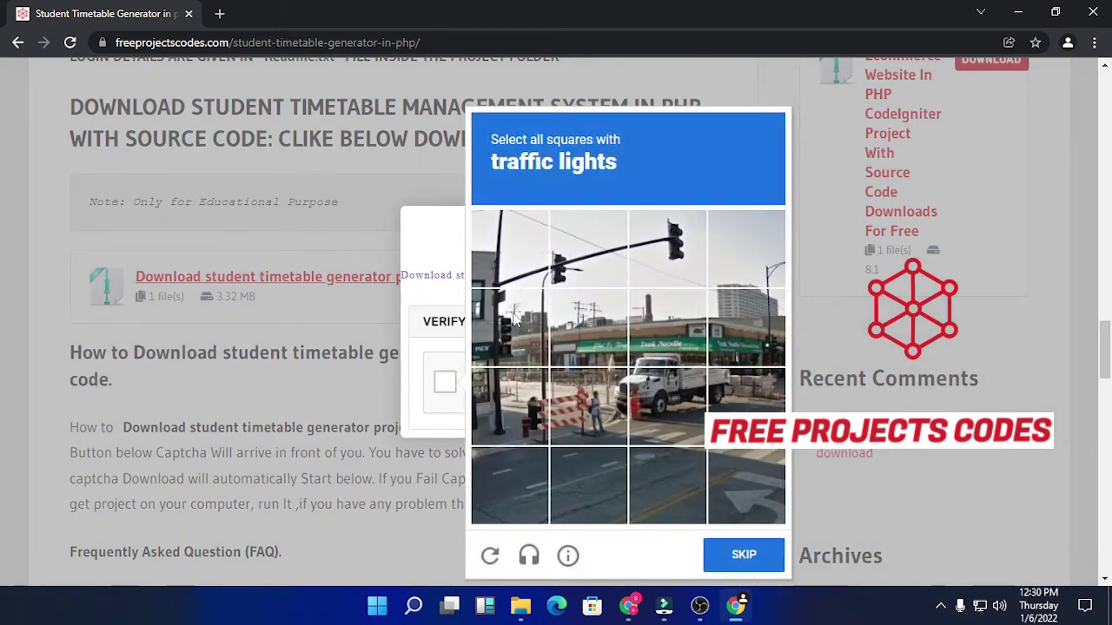
click(606, 269)
click(671, 261)
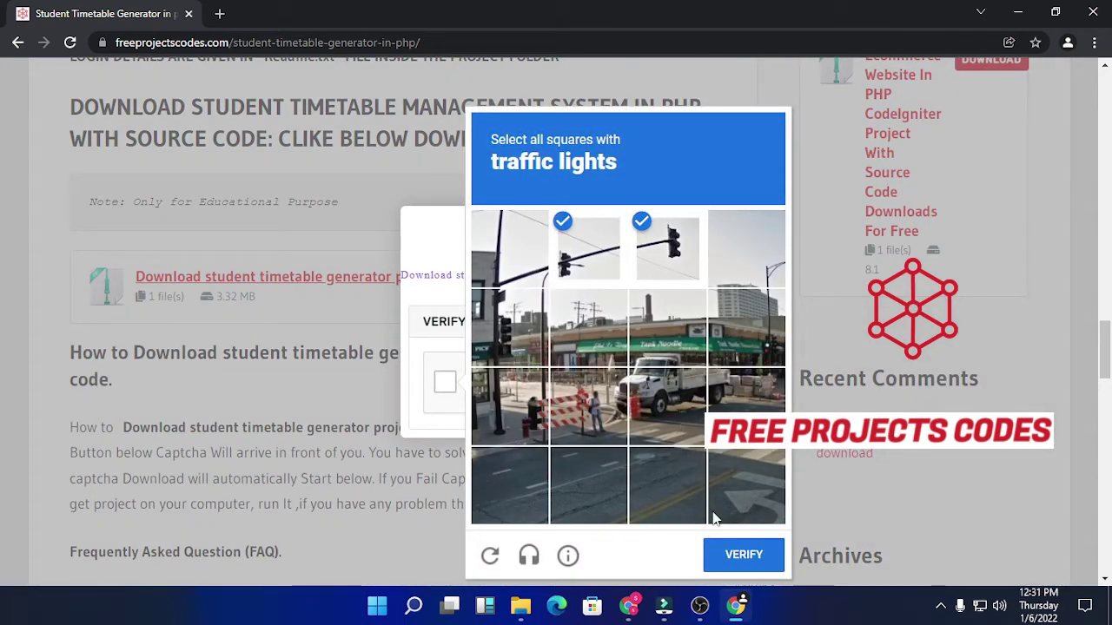
click(522, 344)
click(764, 356)
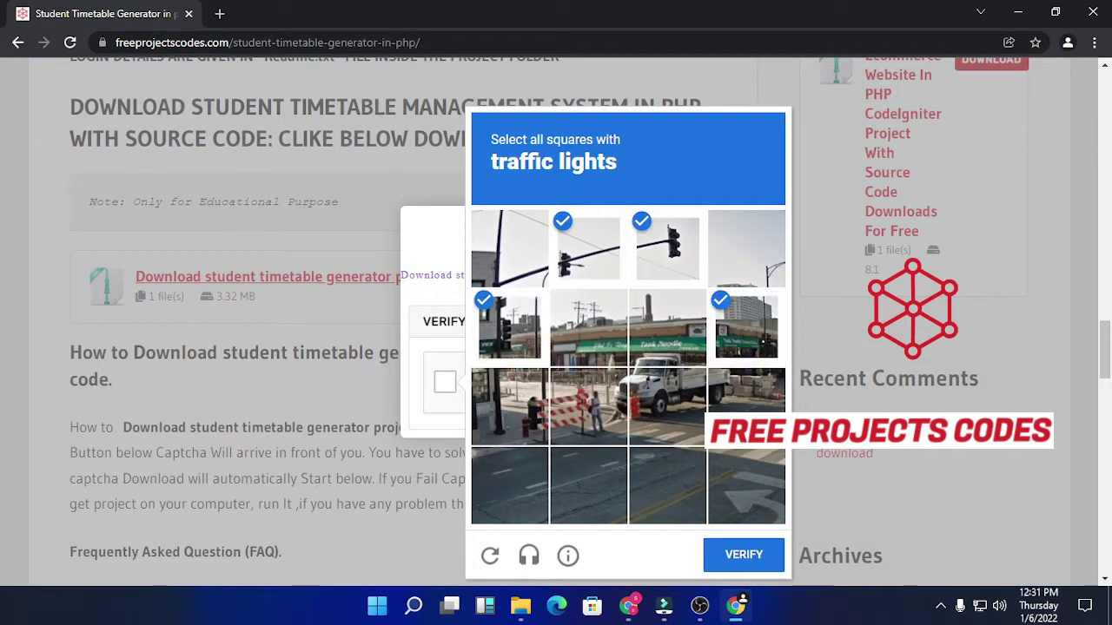
click(760, 553)
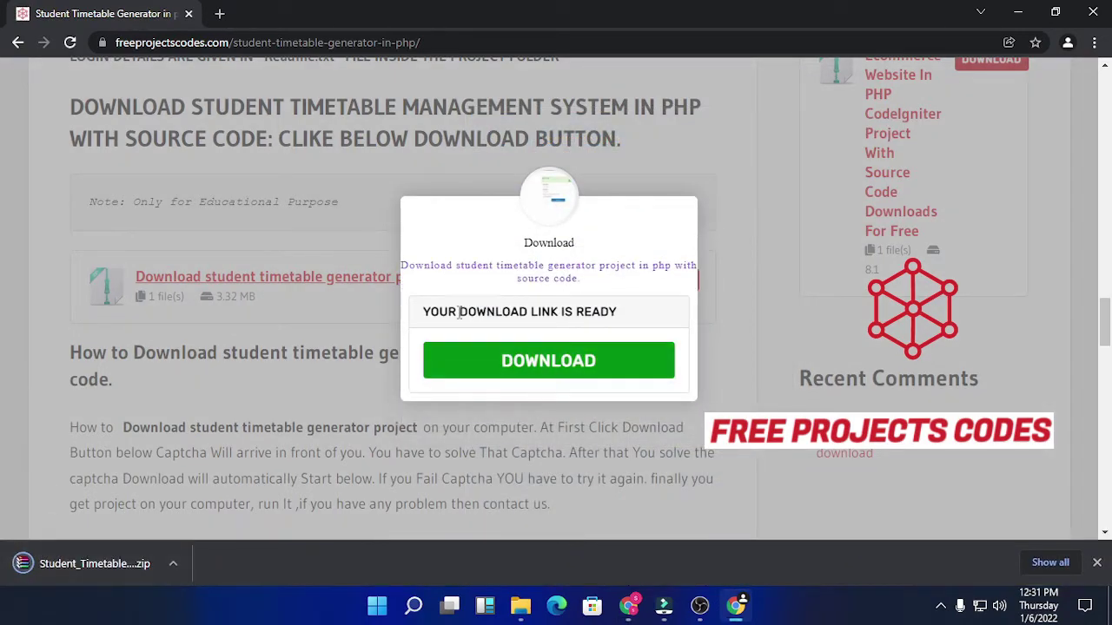
click(682, 213)
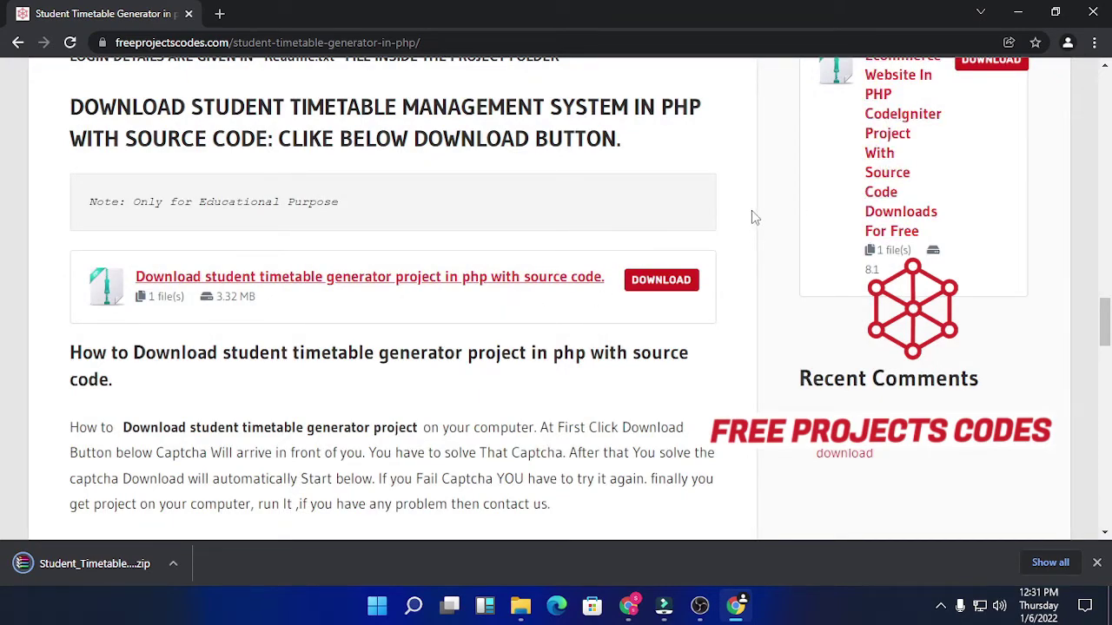
Step: Minimise the browser and refresh the desktop
click(1019, 12)
right_click(527, 213)
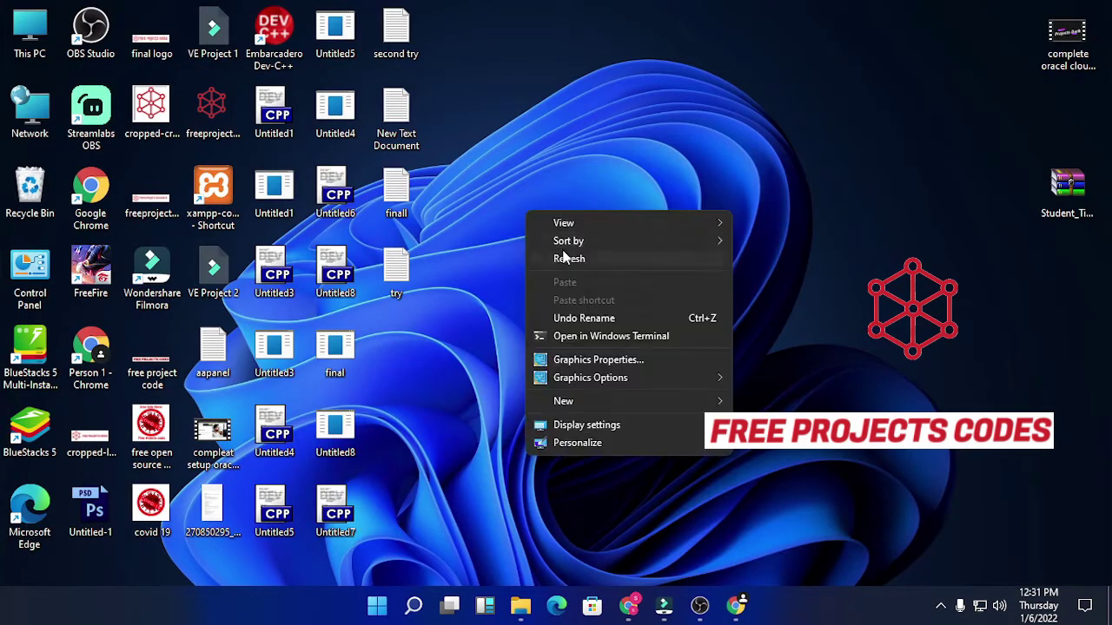
click(562, 255)
right_click(567, 213)
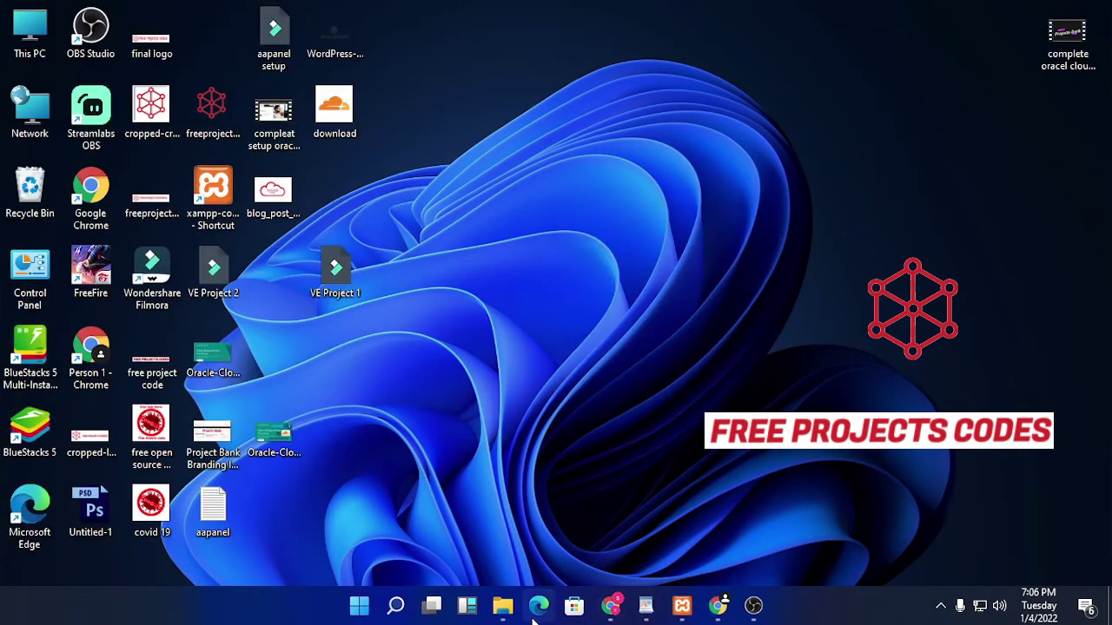
Step: Open the downloaded StudentTimetableManagement_PHP folder and read its READ ME FIRST notes
click(503, 606)
double_click(575, 268)
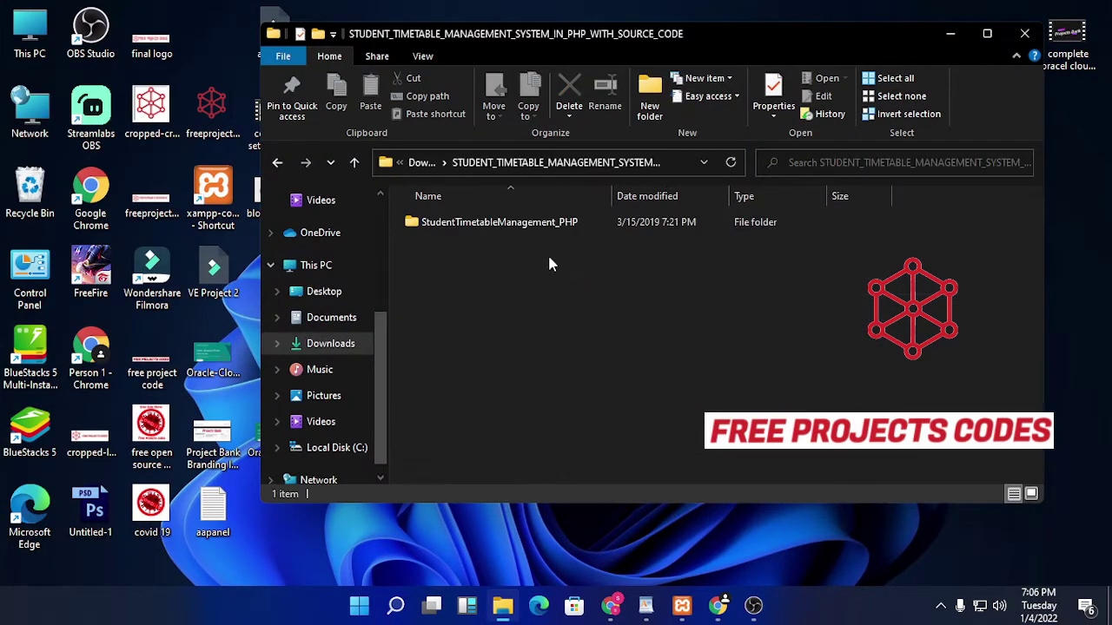
double_click(548, 221)
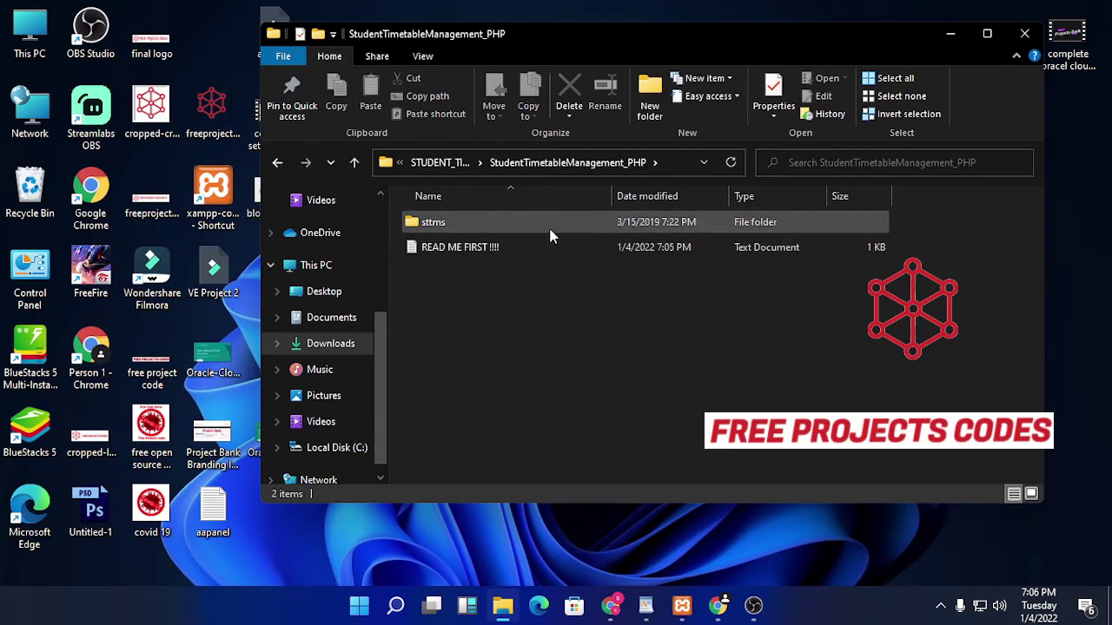
double_click(549, 247)
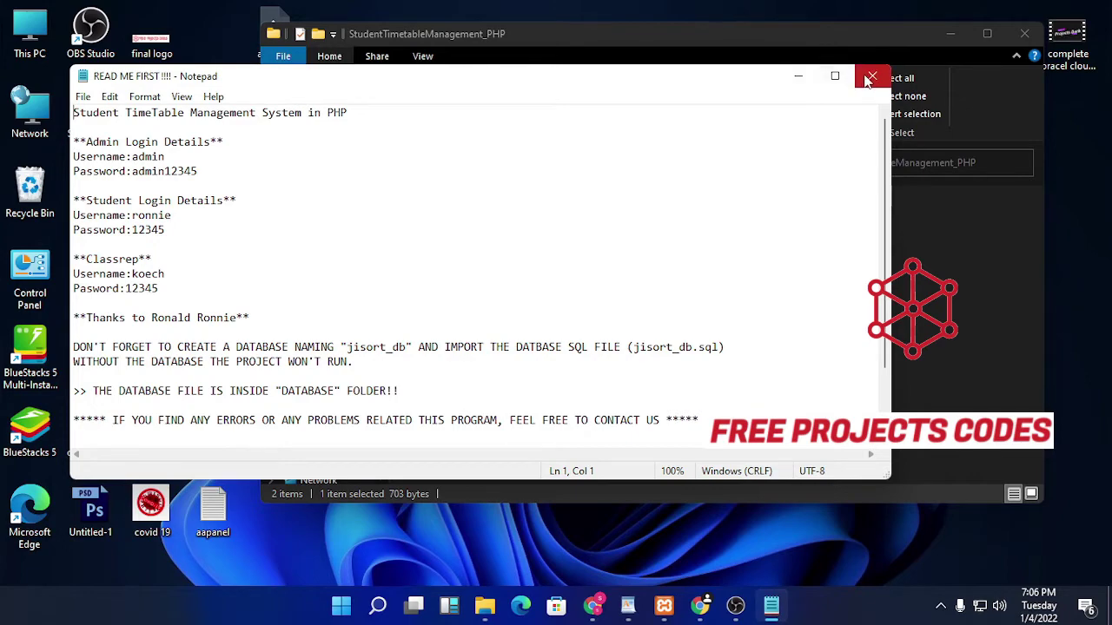
scroll(663, 199, down, 2)
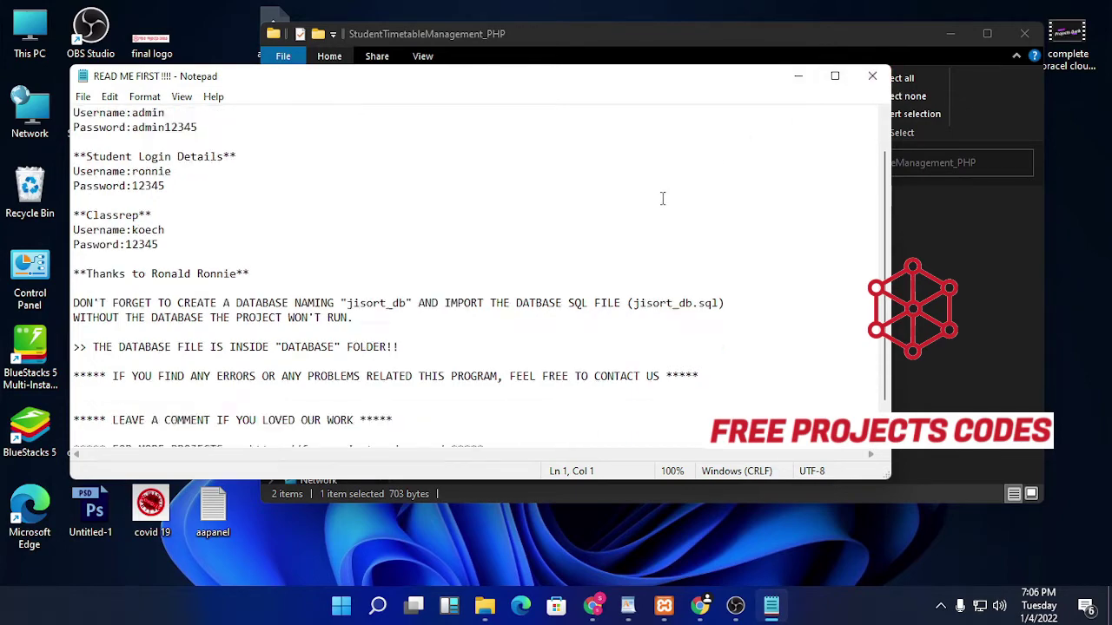
click(872, 75)
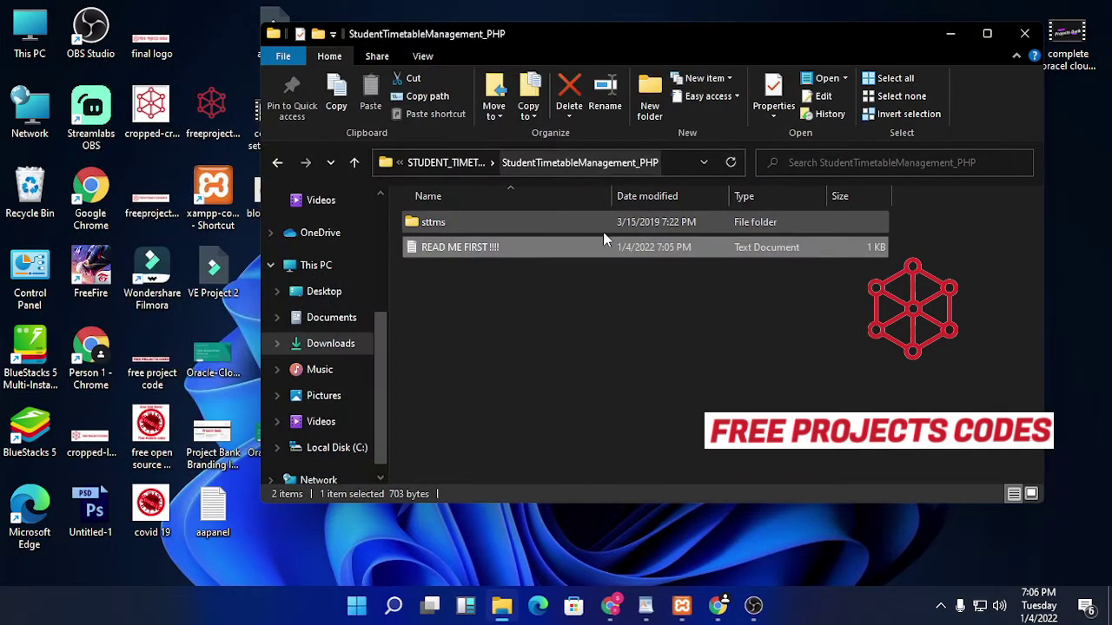
Step: Copy the sttms folder and paste it into C:\xampp\htdocs
right_click(603, 223)
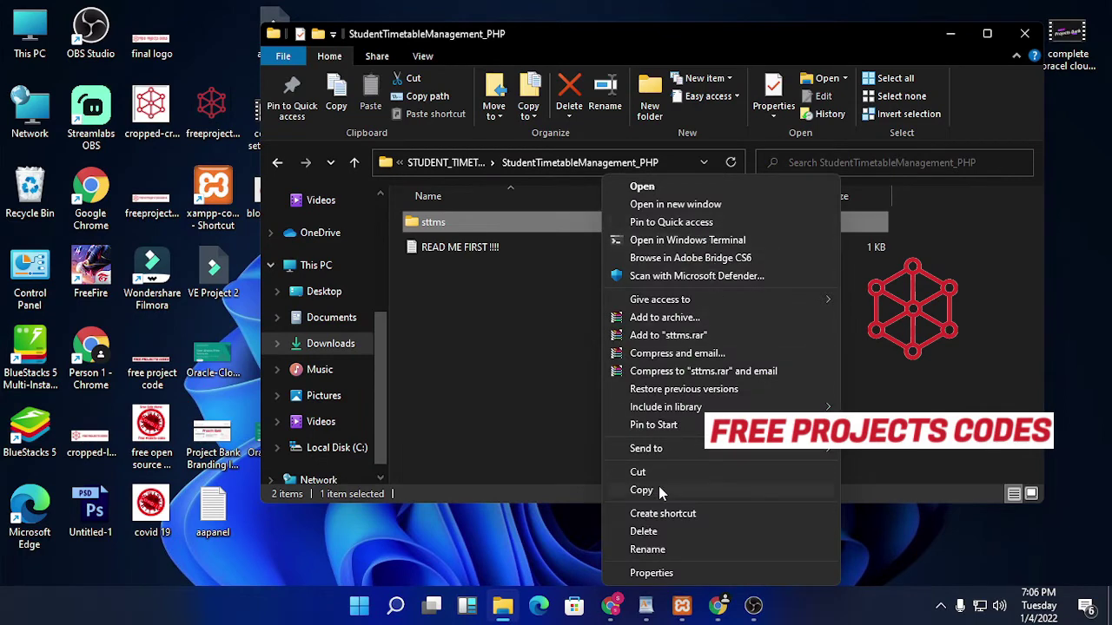
click(659, 486)
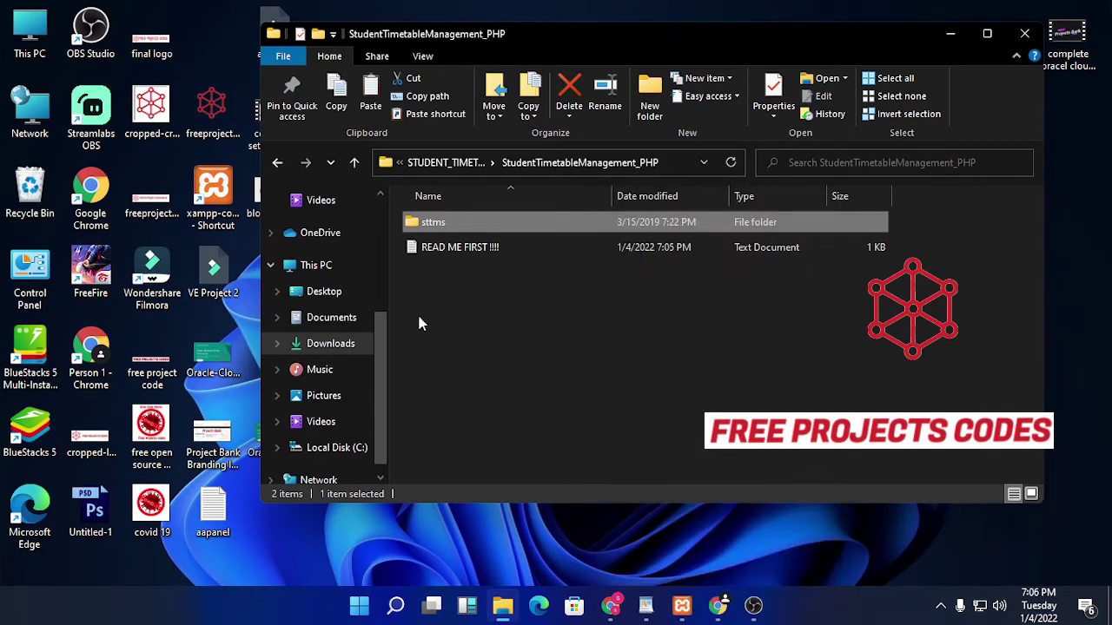
click(312, 265)
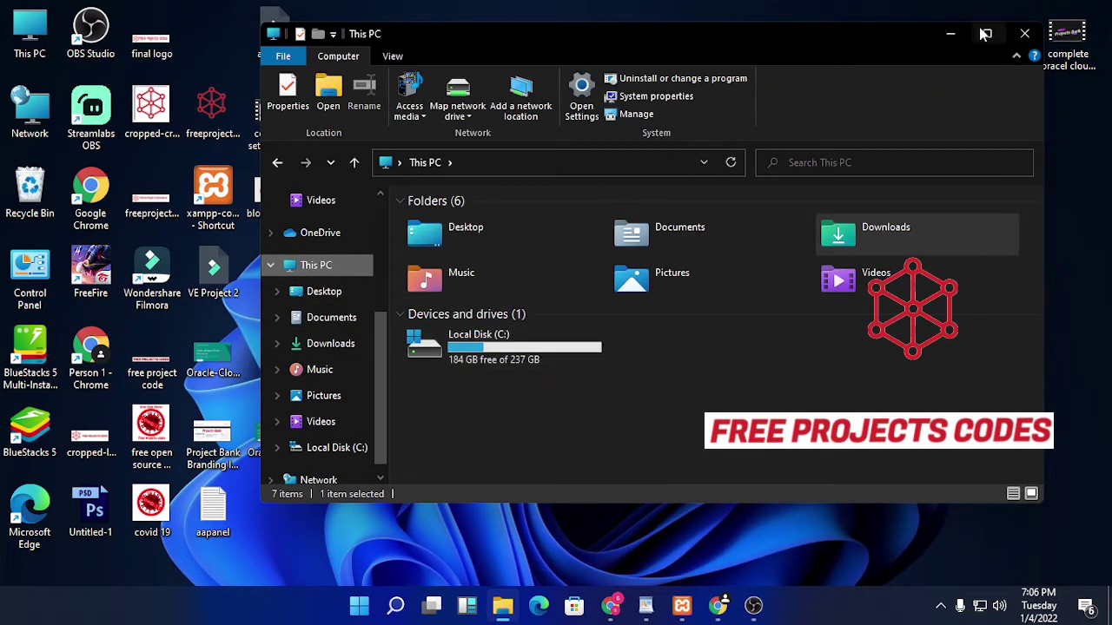
click(986, 33)
double_click(255, 336)
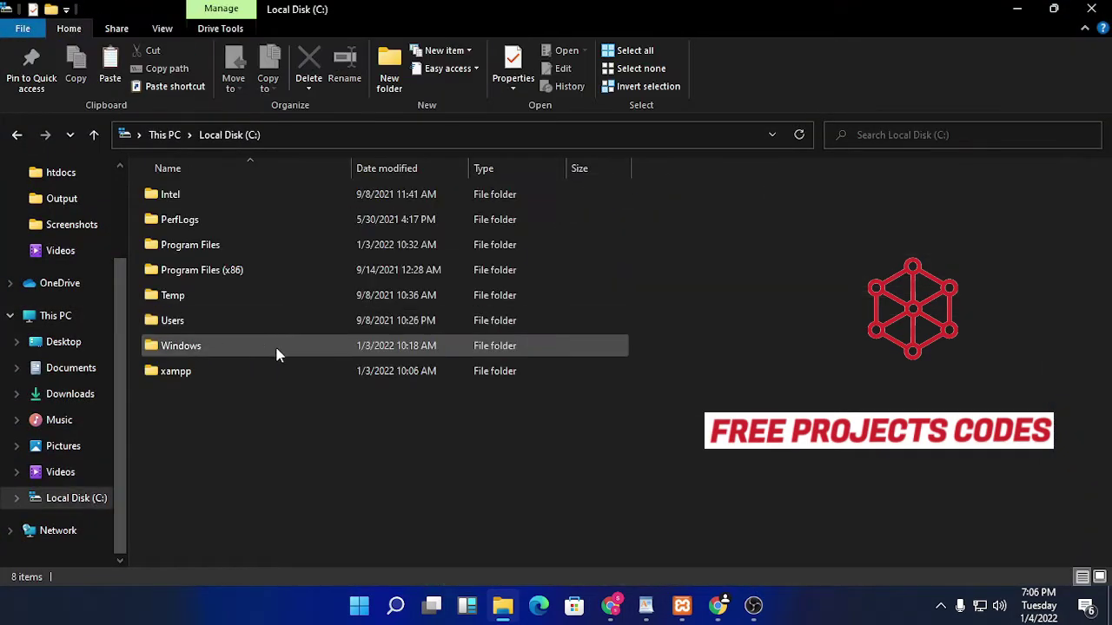
double_click(255, 368)
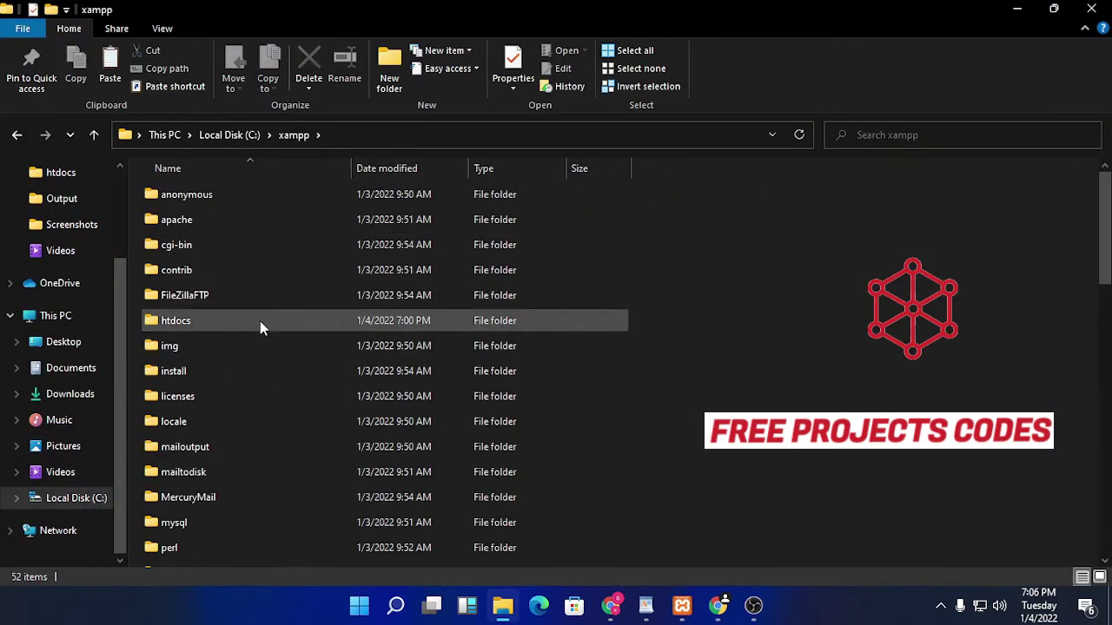
double_click(220, 321)
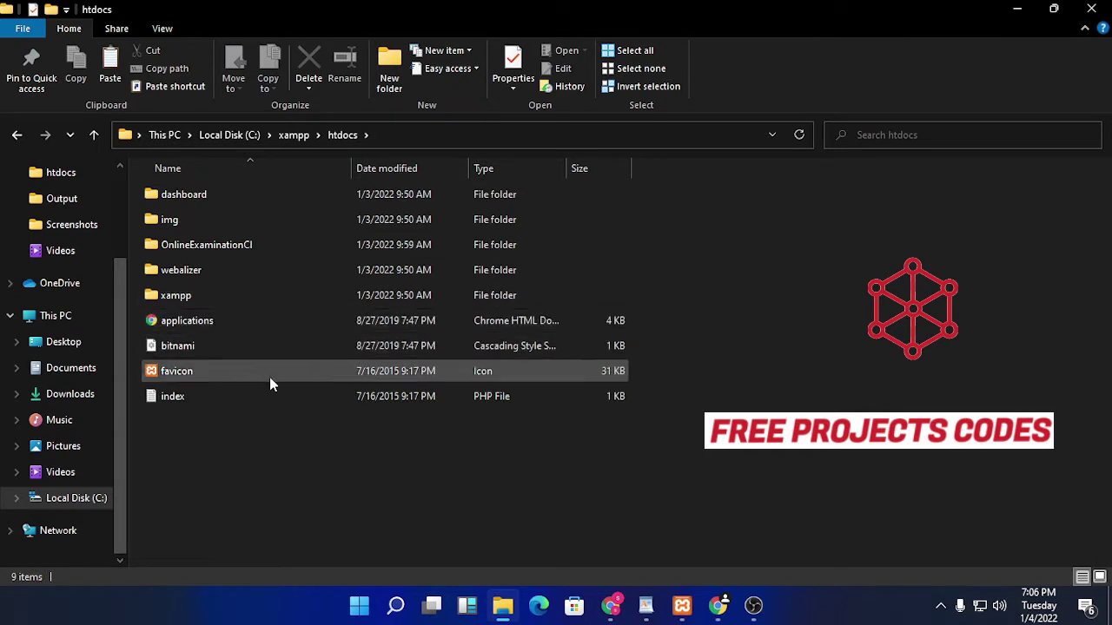
right_click(301, 470)
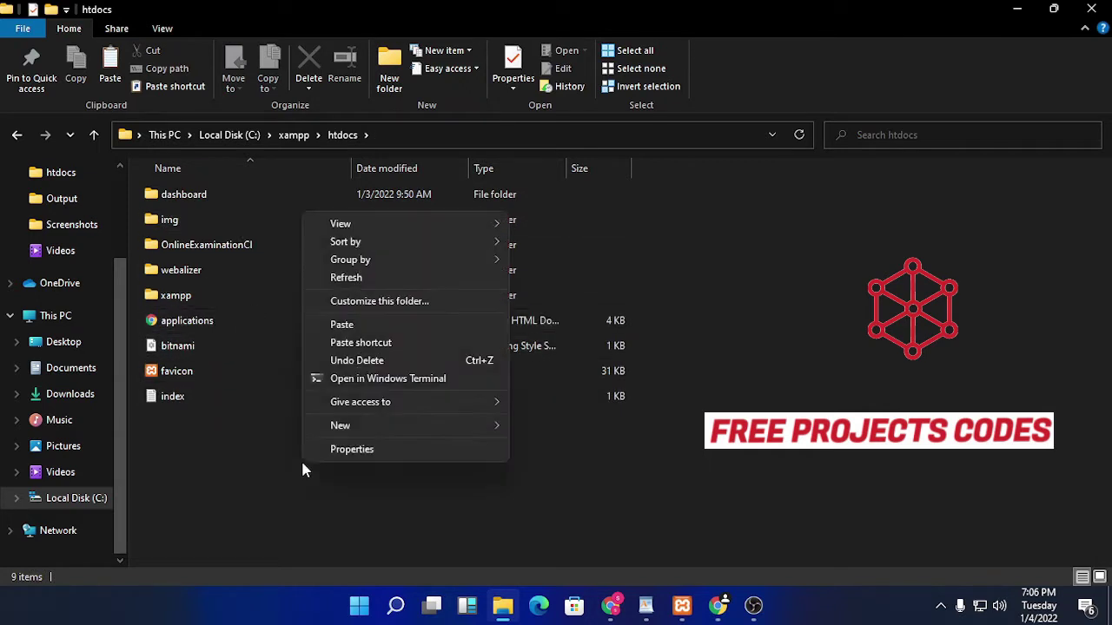
click(376, 325)
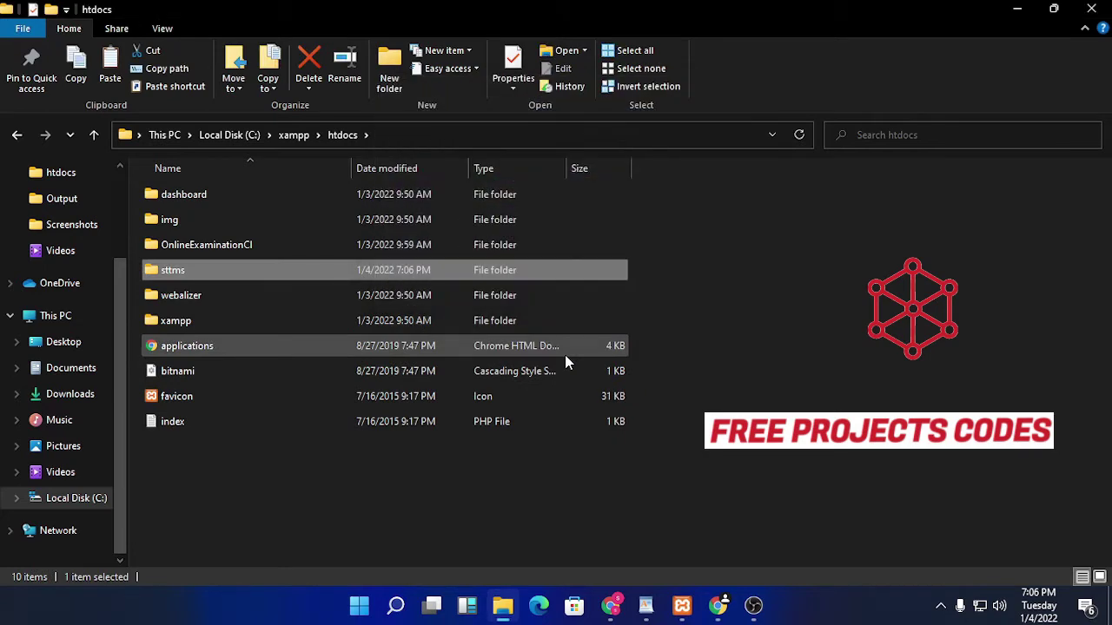
Step: Copy the name jisort_db from jisort_db.sql in sttms\DATABASE, then switch to the XAMPP Control Panel
double_click(230, 270)
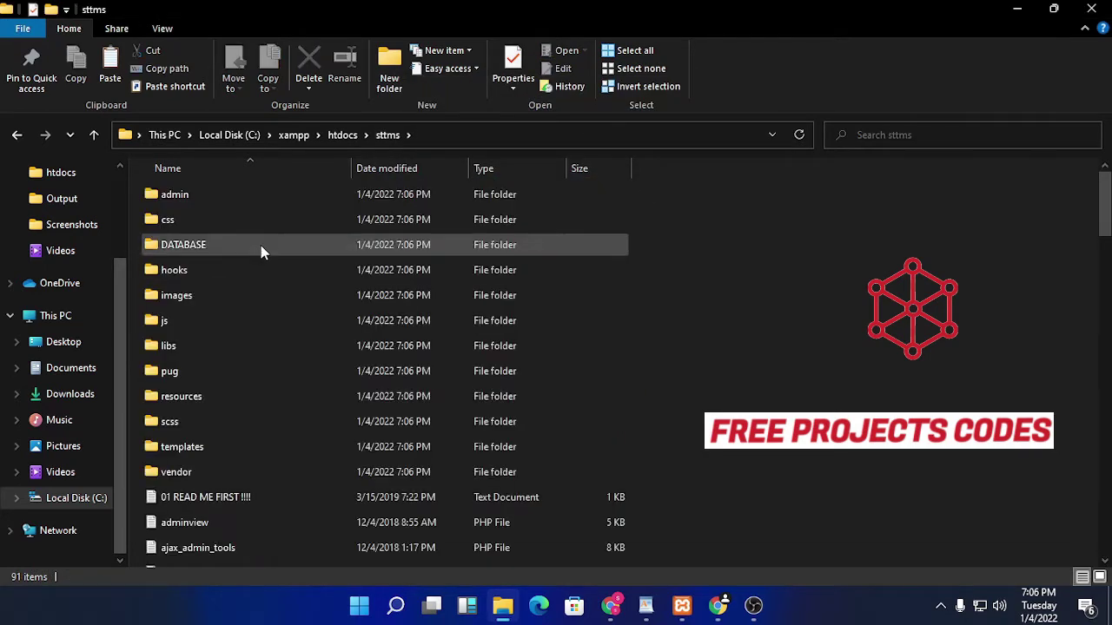
double_click(258, 245)
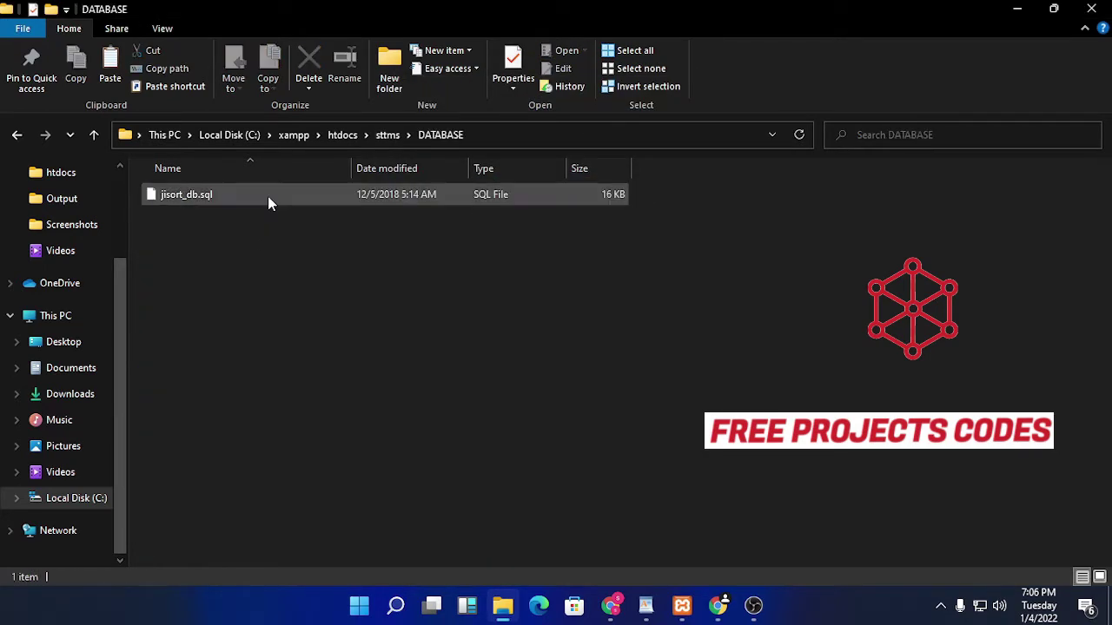
right_click(243, 201)
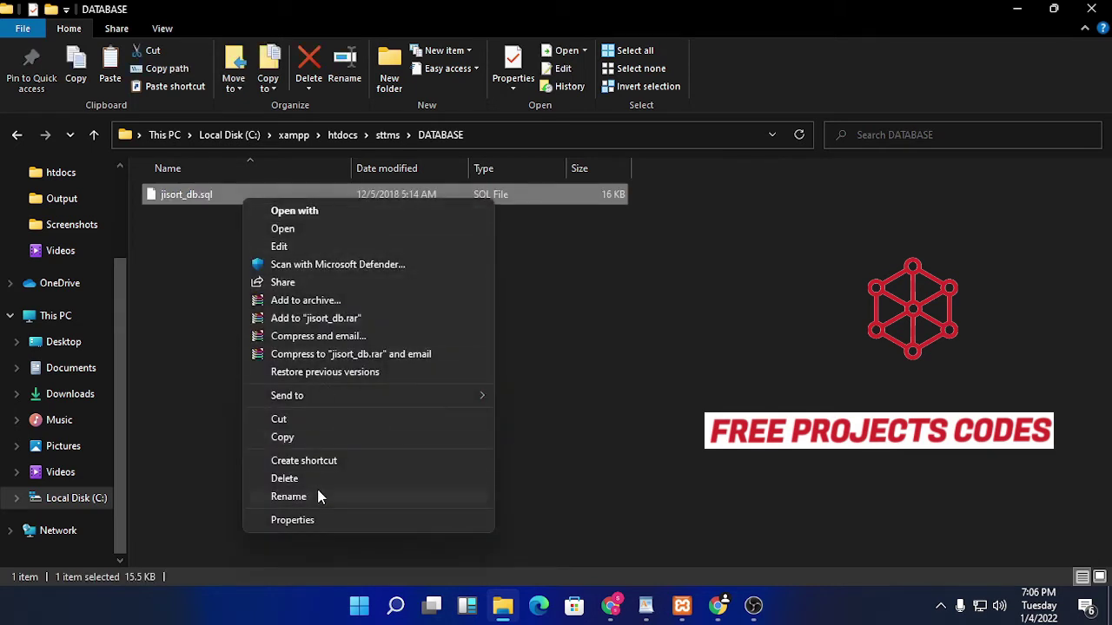
click(295, 496)
right_click(184, 196)
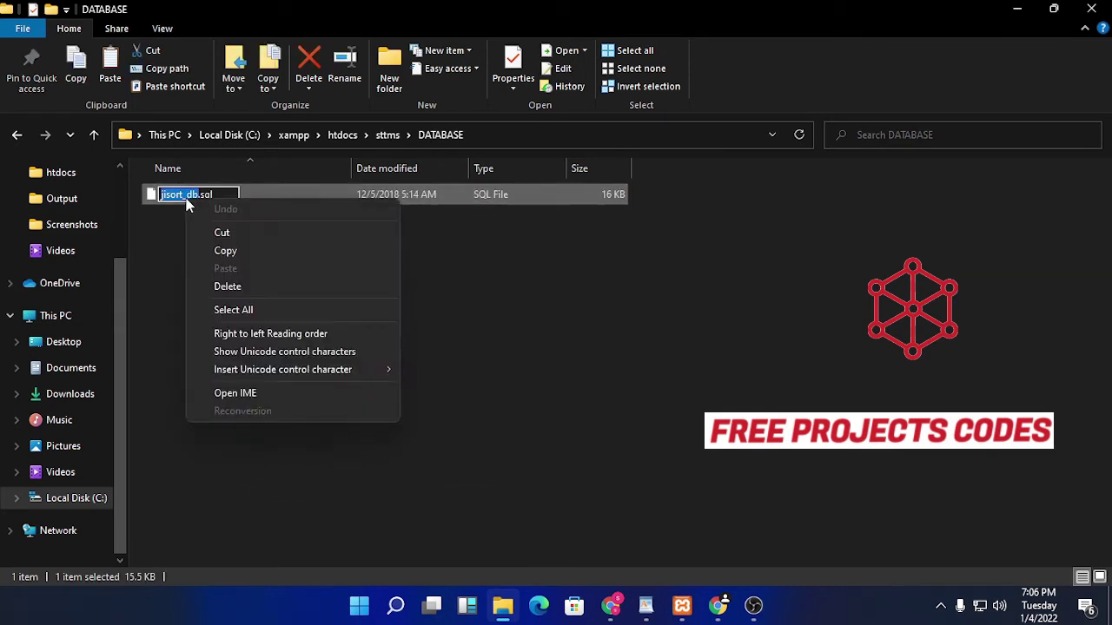
click(233, 249)
right_click(184, 196)
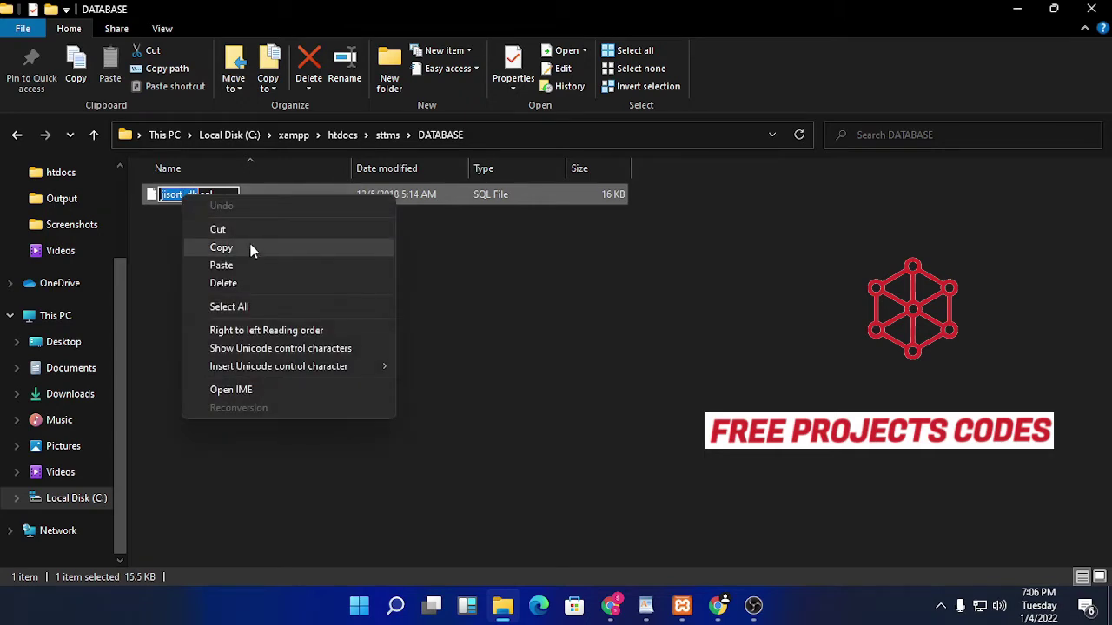
click(250, 254)
click(517, 309)
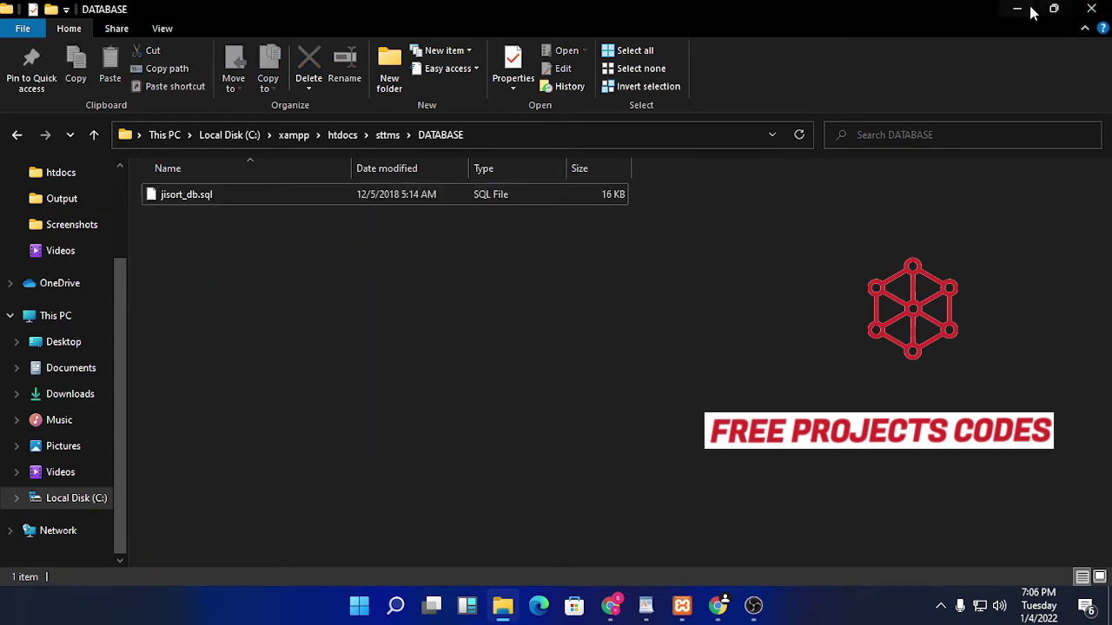
click(1017, 9)
click(682, 606)
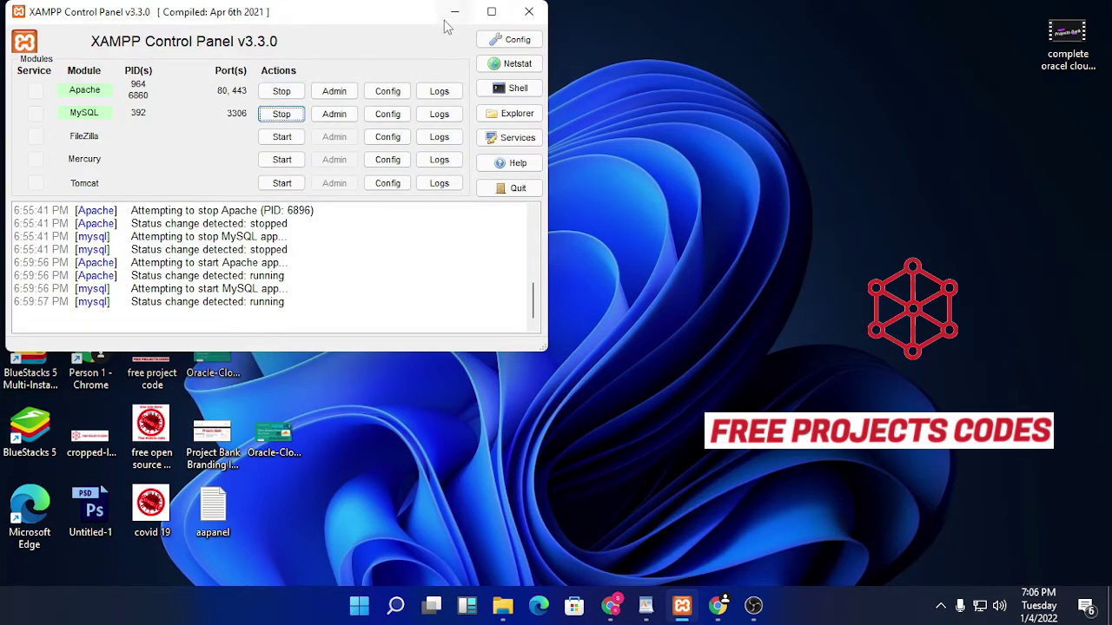
Step: Back in phpMyAdmin, paste jisort_db as the new database name and create it
click(453, 12)
click(721, 606)
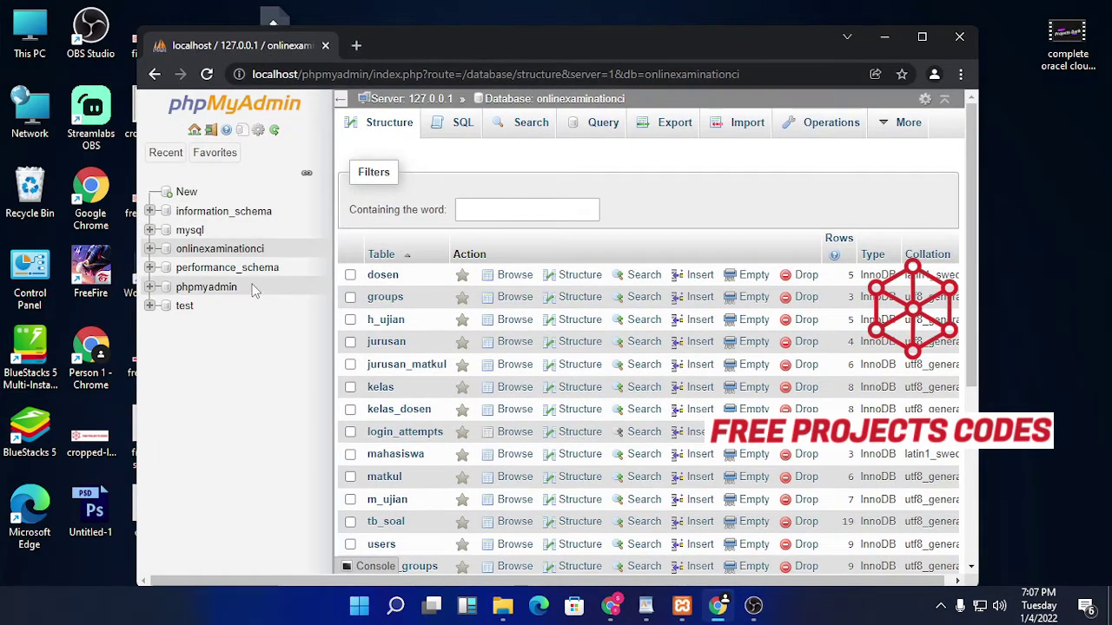
click(184, 191)
click(449, 231)
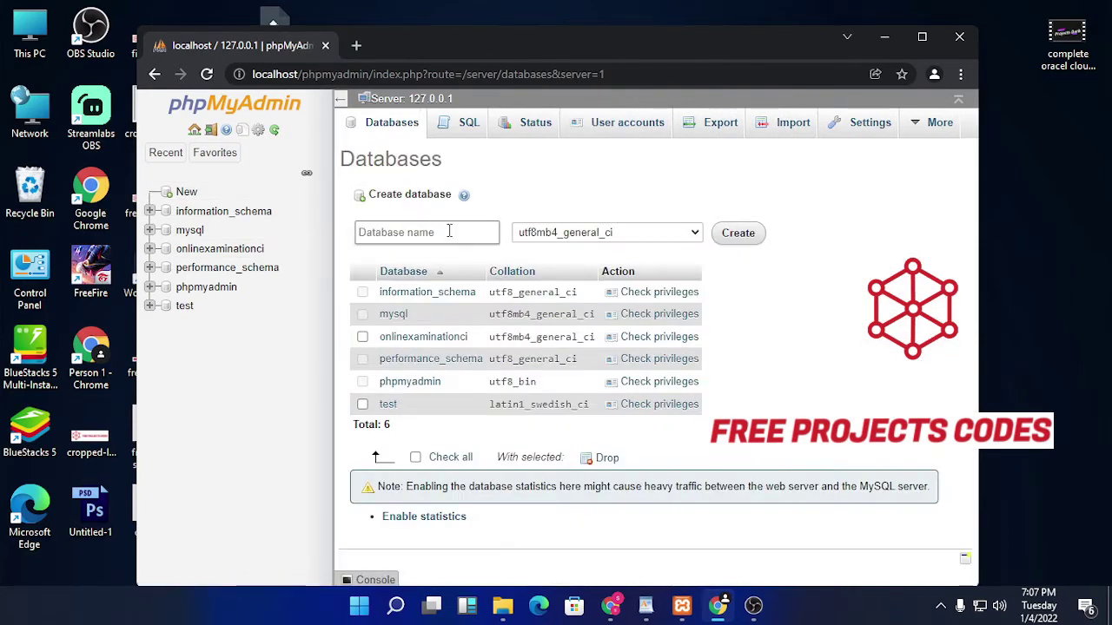
right_click(449, 231)
click(522, 359)
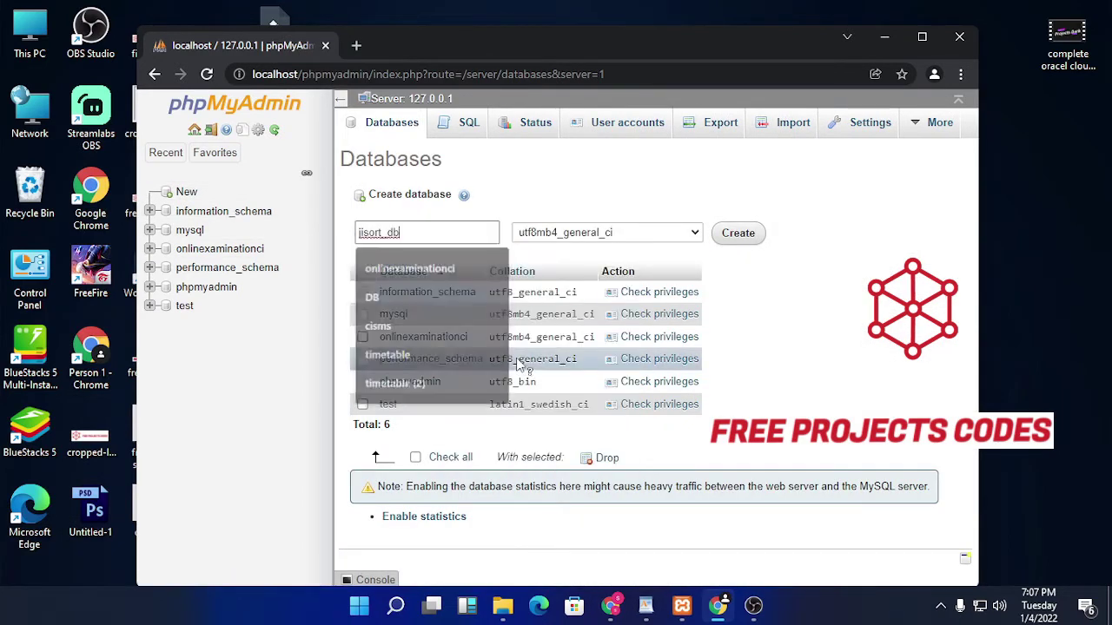
click(736, 237)
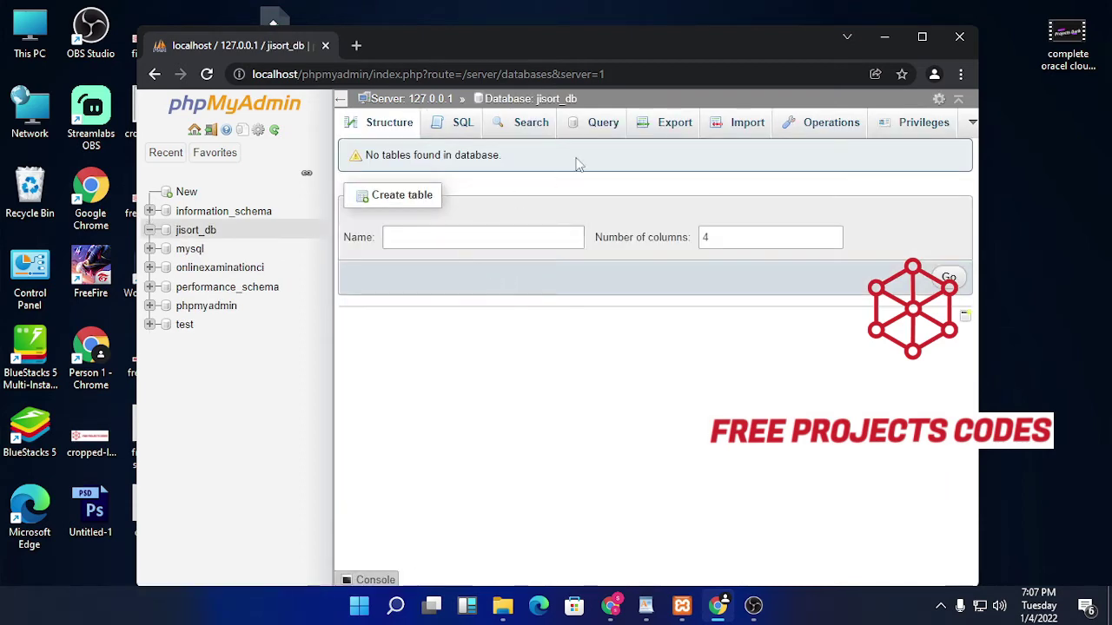
click(728, 127)
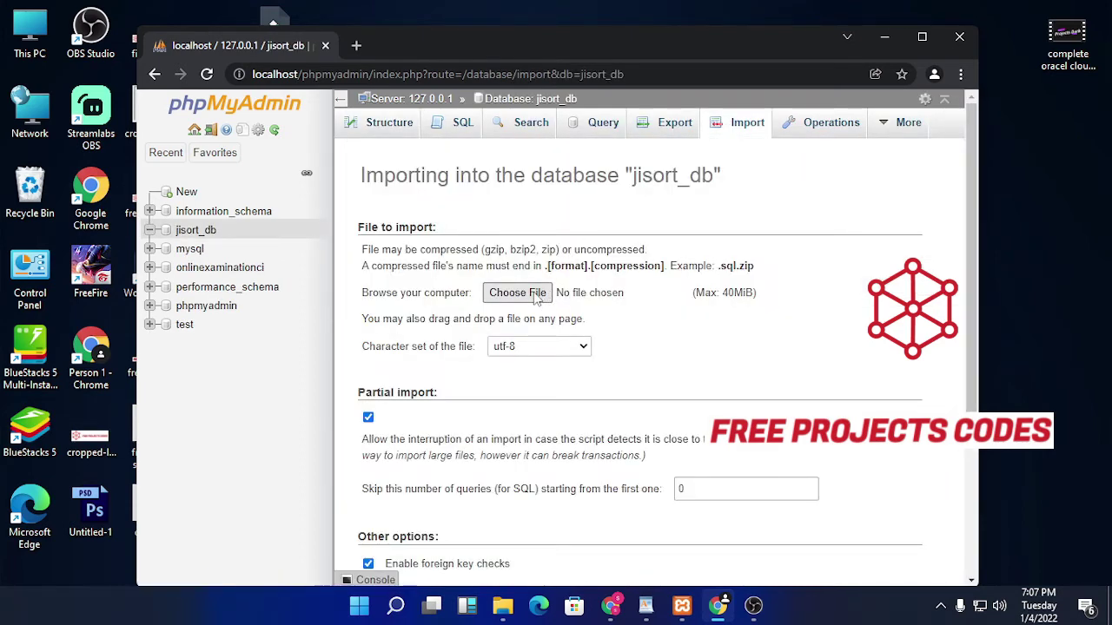
Step: Choose C:\xampp\htdocs\sttms\DATABASE\jisort_db.sql on the Import page and run the import
click(521, 360)
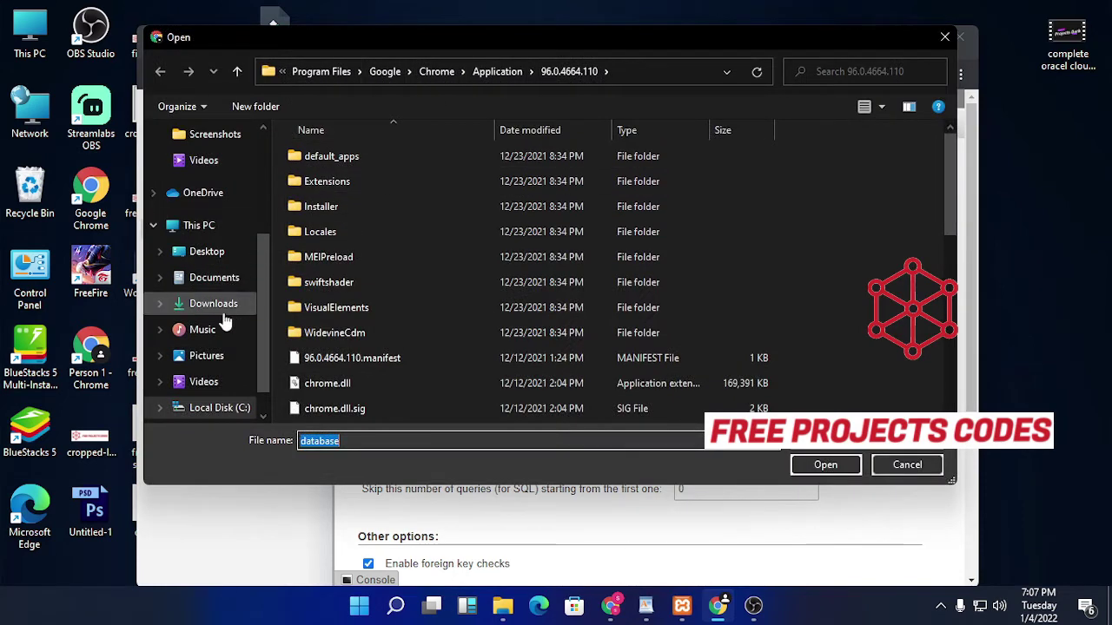
click(217, 225)
double_click(460, 286)
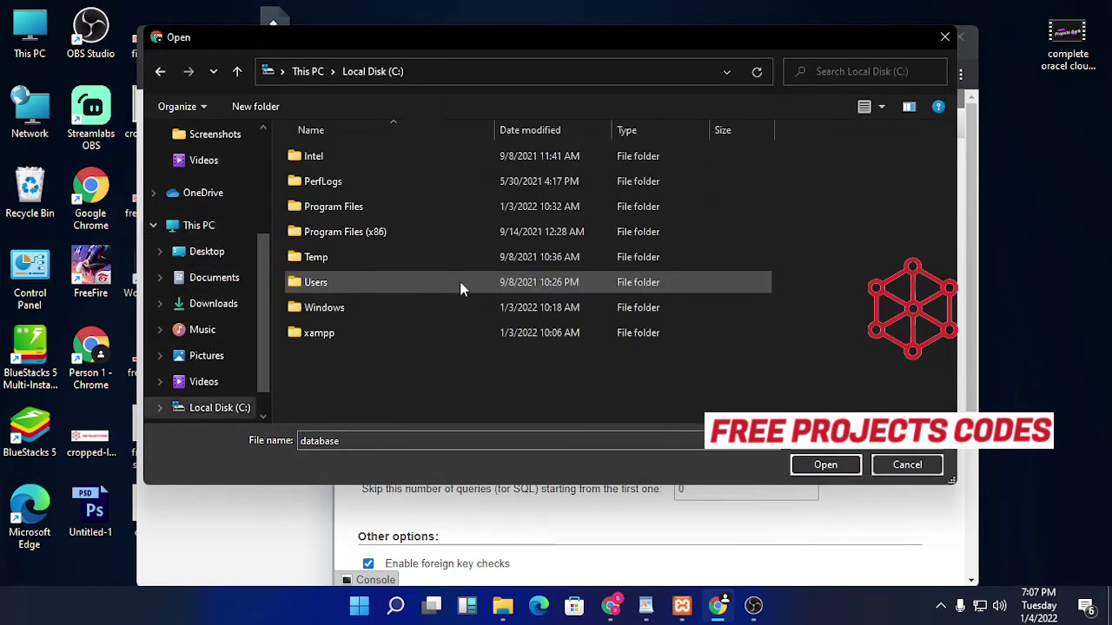
double_click(416, 330)
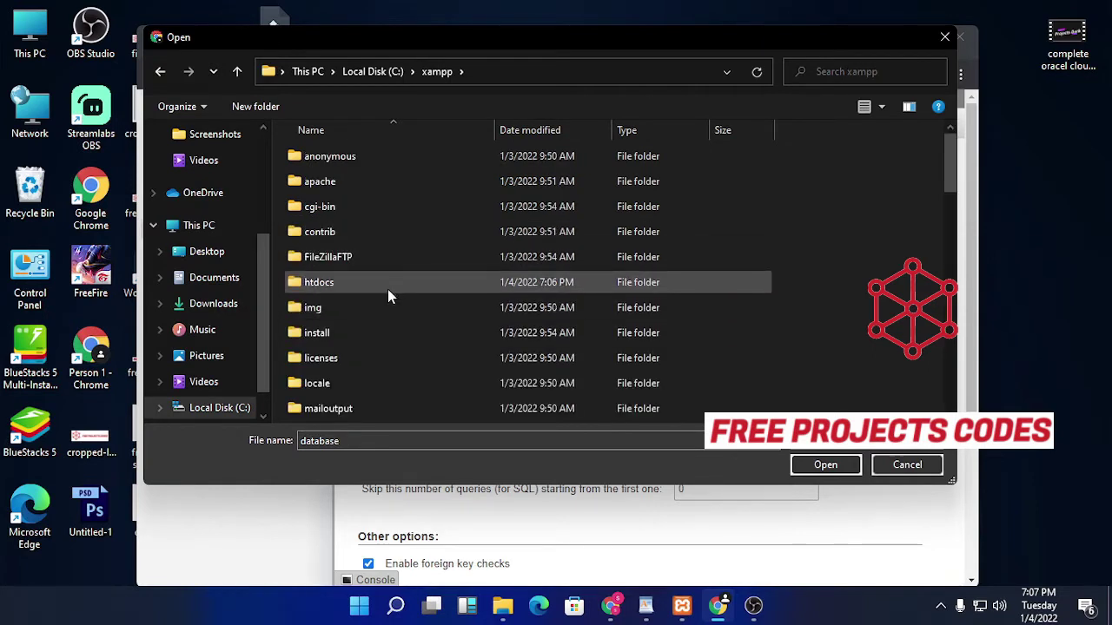
double_click(390, 282)
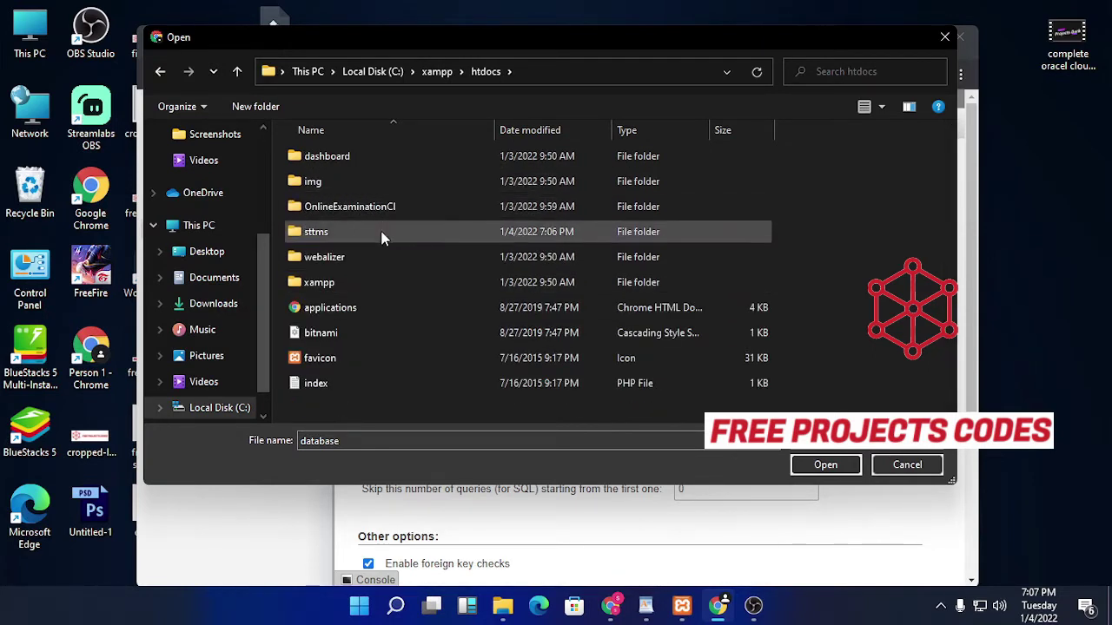
double_click(352, 229)
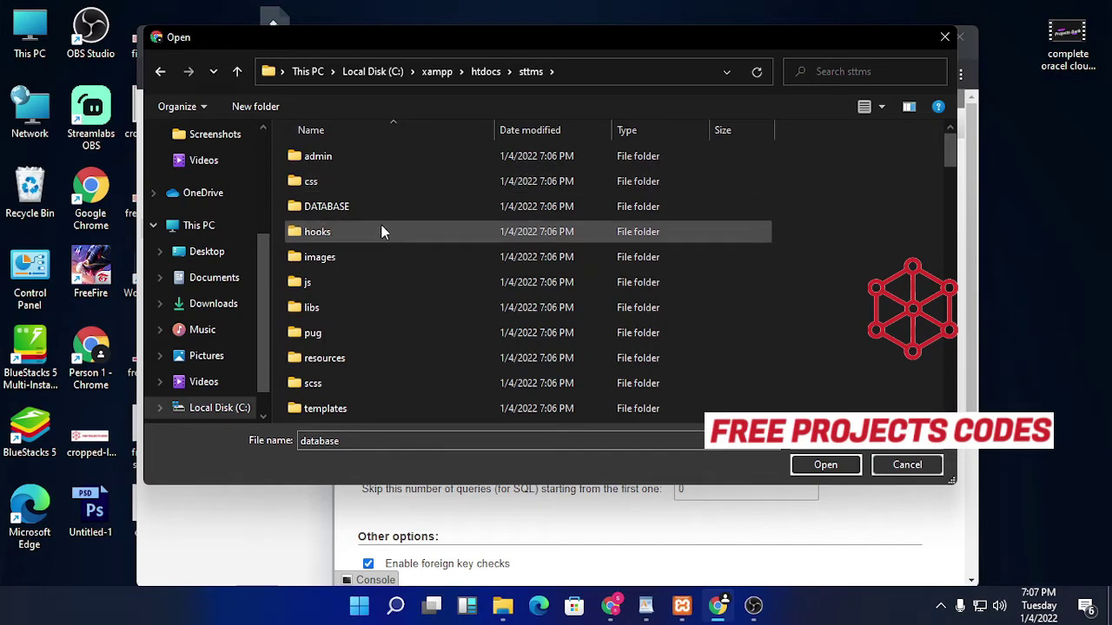
double_click(381, 205)
click(395, 165)
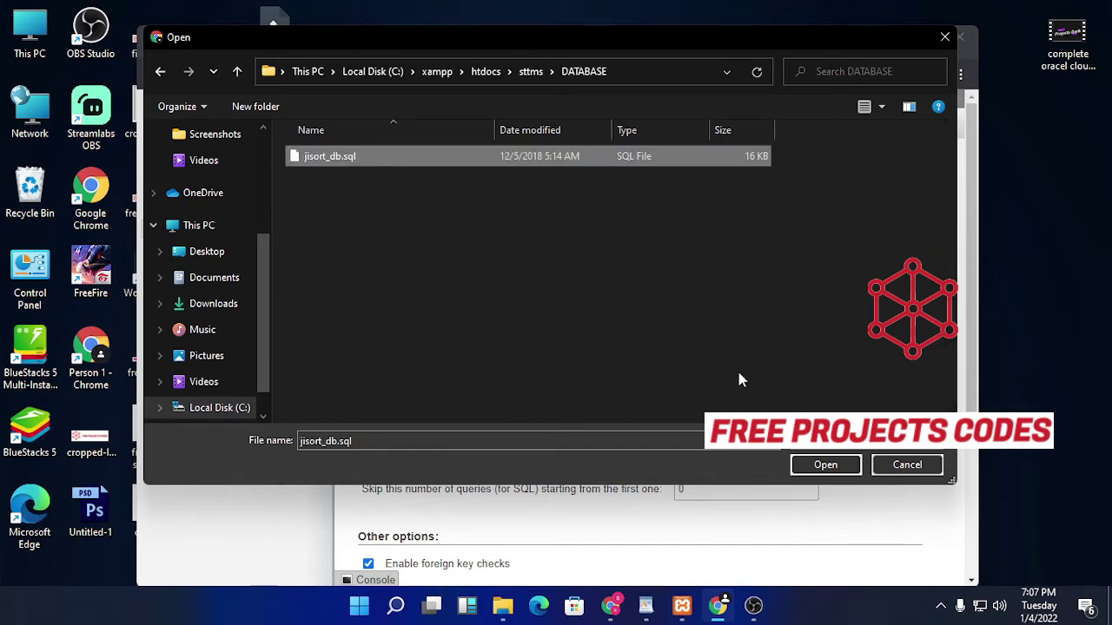
click(824, 464)
scroll(687, 382, down, 3)
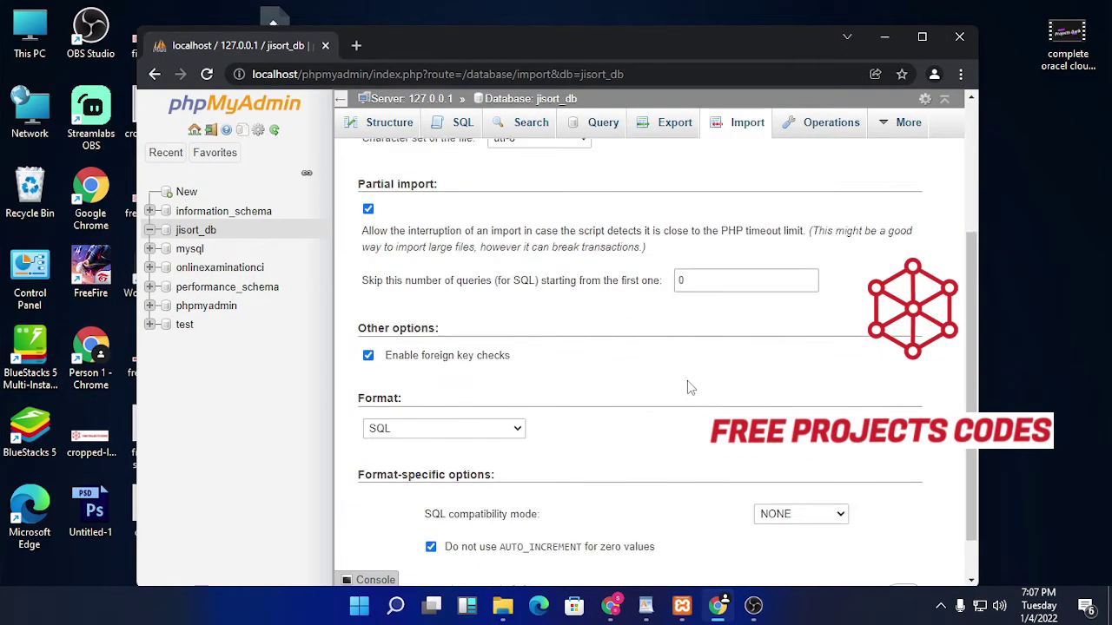
click(921, 36)
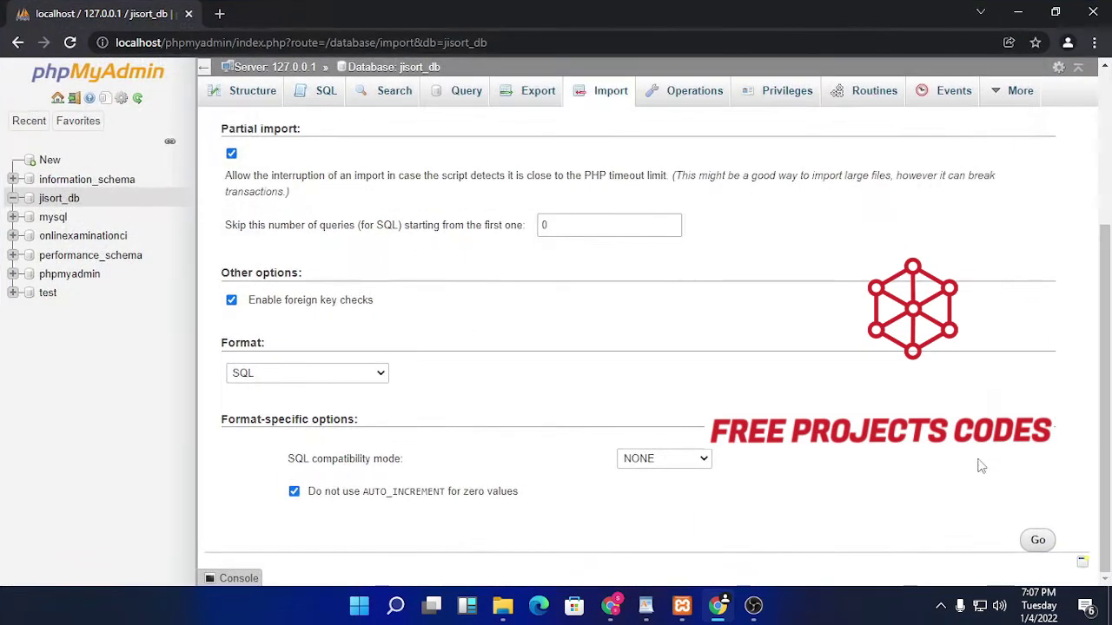
click(1034, 540)
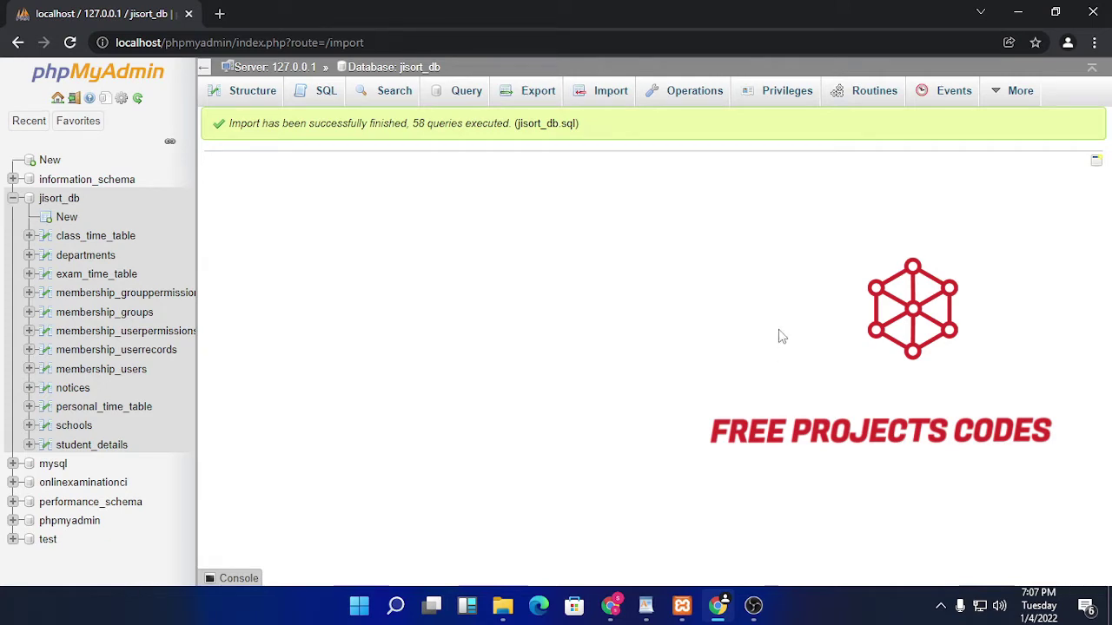
Step: Switch to File Explorer and go up from DATABASE to the htdocs folder
click(1022, 12)
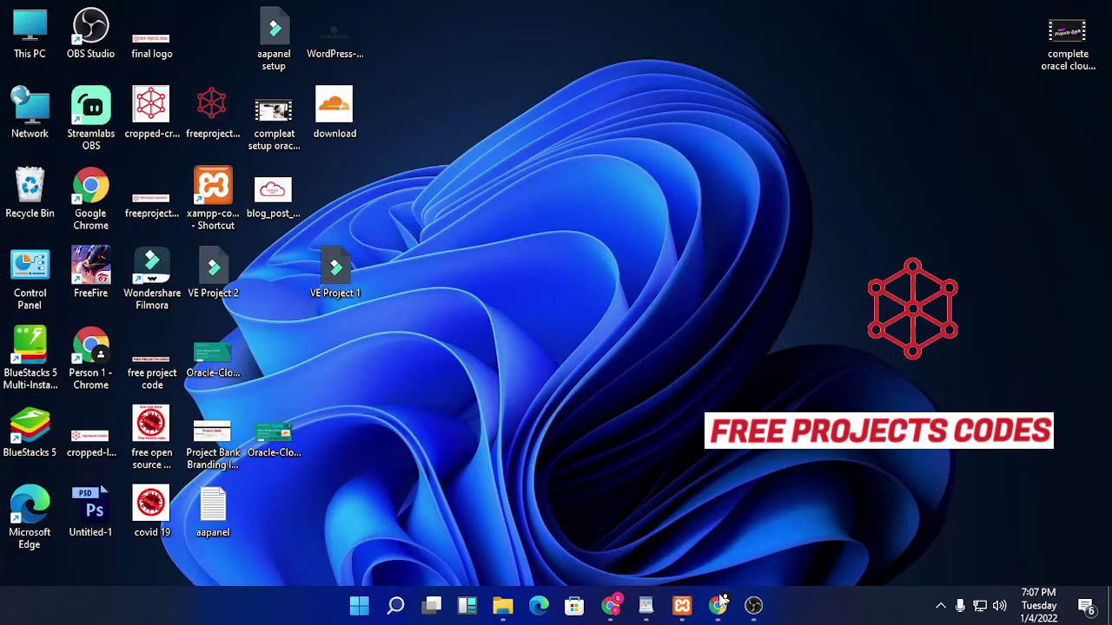
click(712, 617)
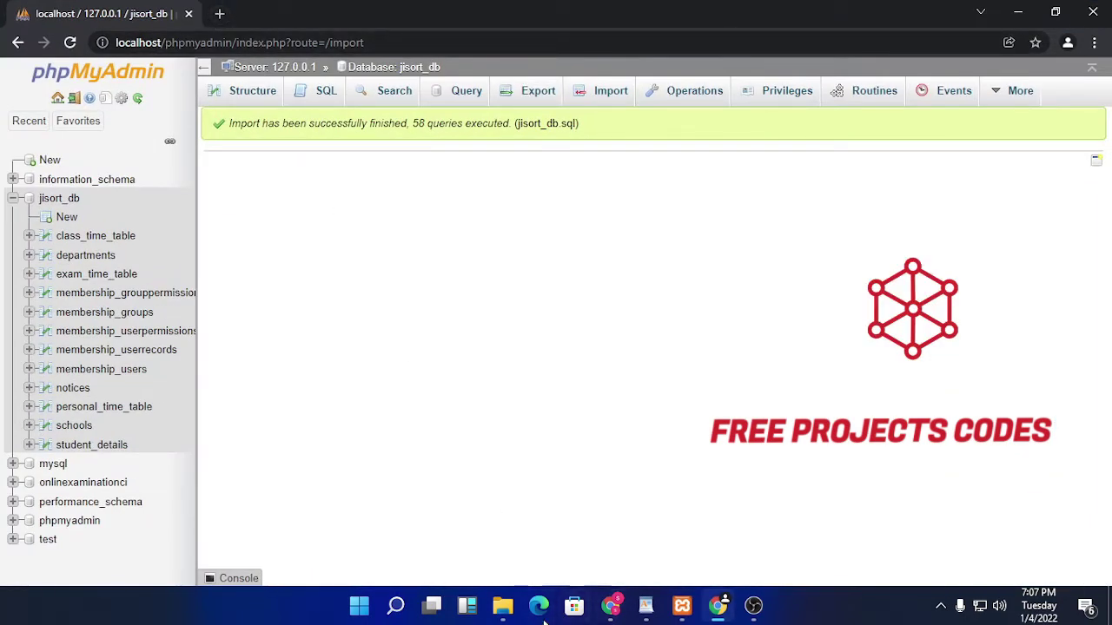
click(504, 608)
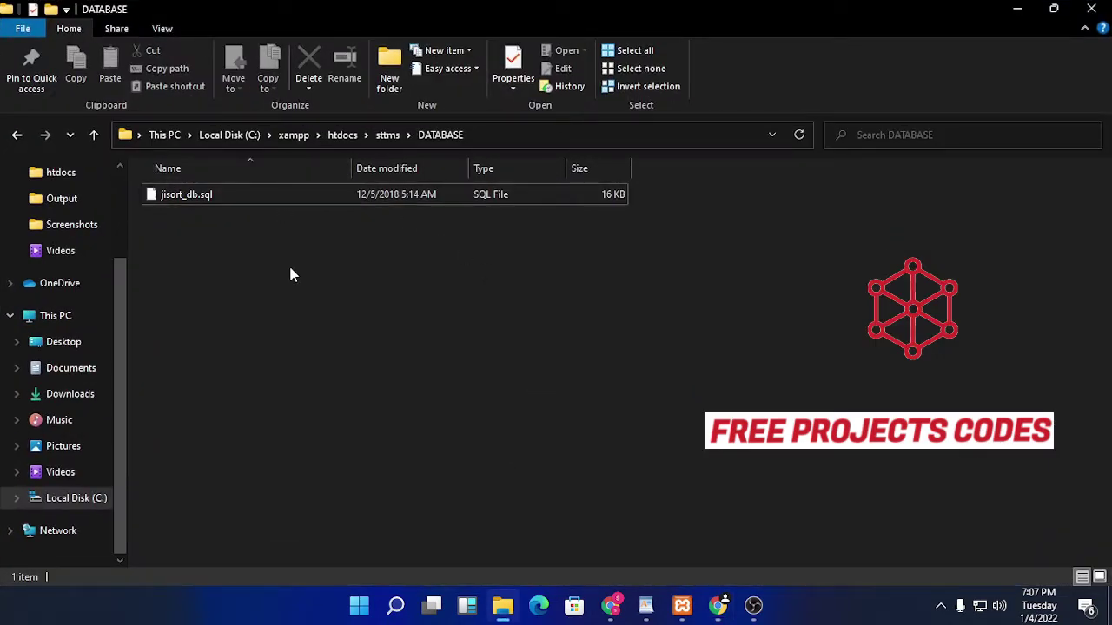
key(BackSpace)
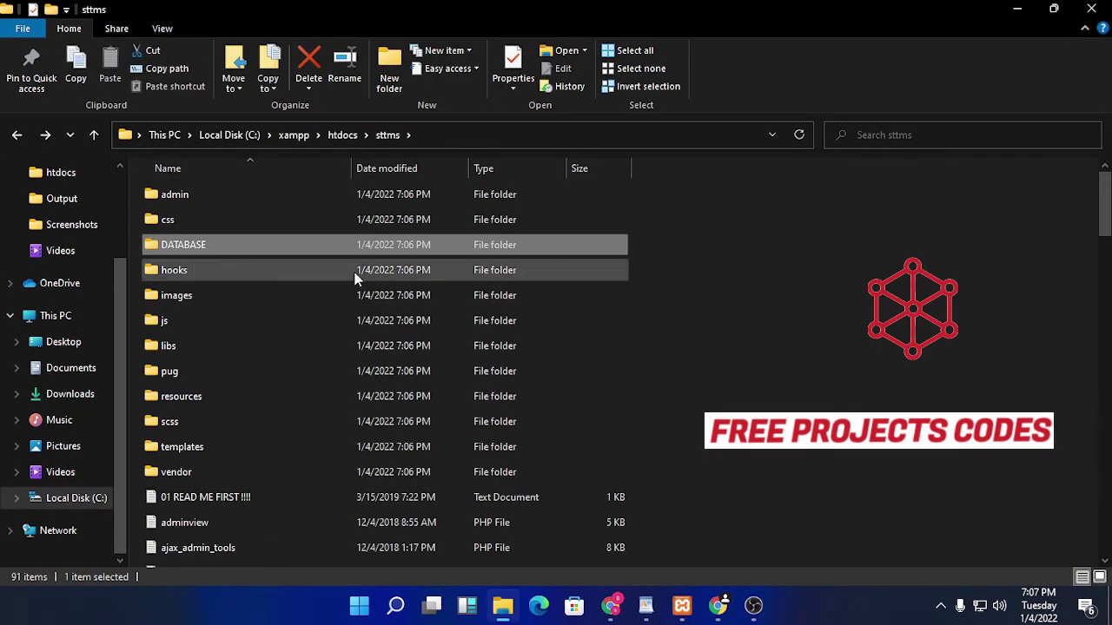
key(BackSpace)
Step: Copy the sttms folder name without renaming it, then minimise Explorer
right_click(278, 277)
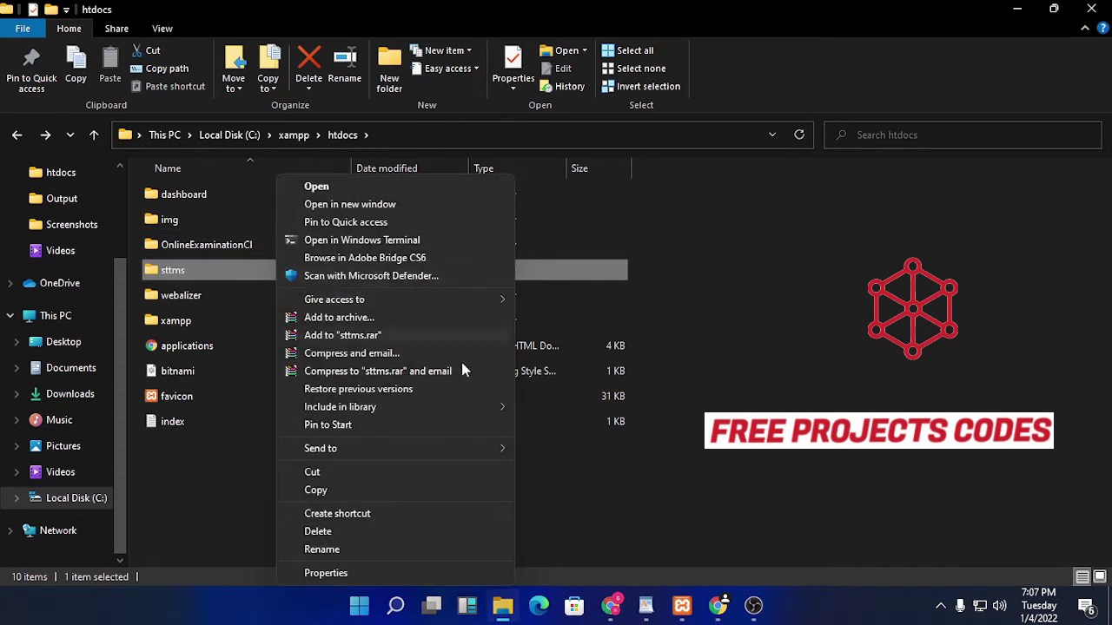
click(404, 549)
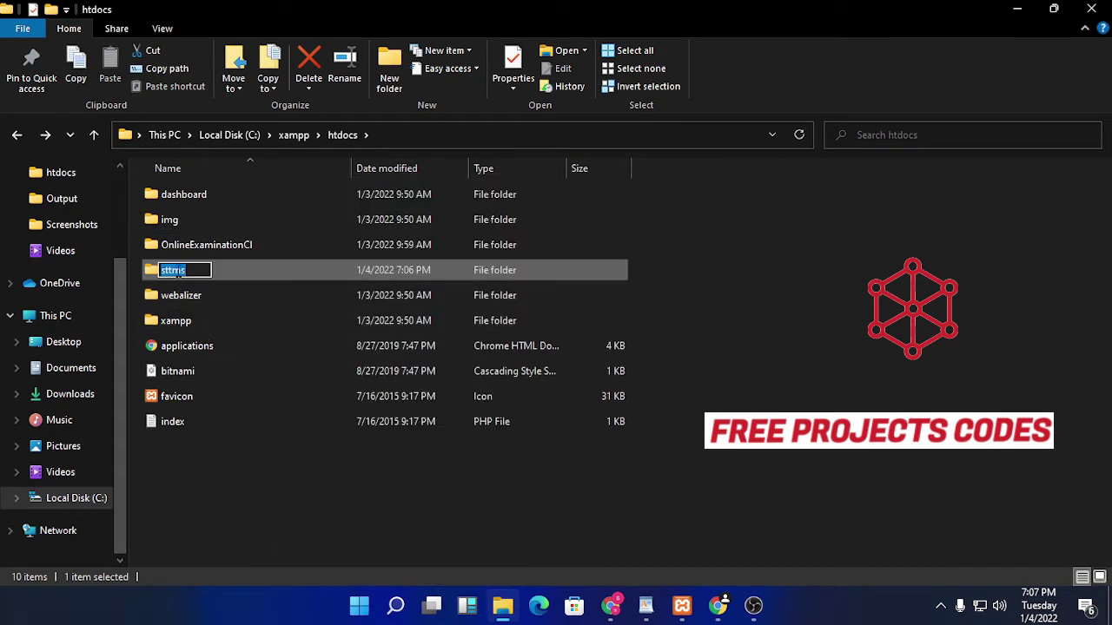
right_click(177, 273)
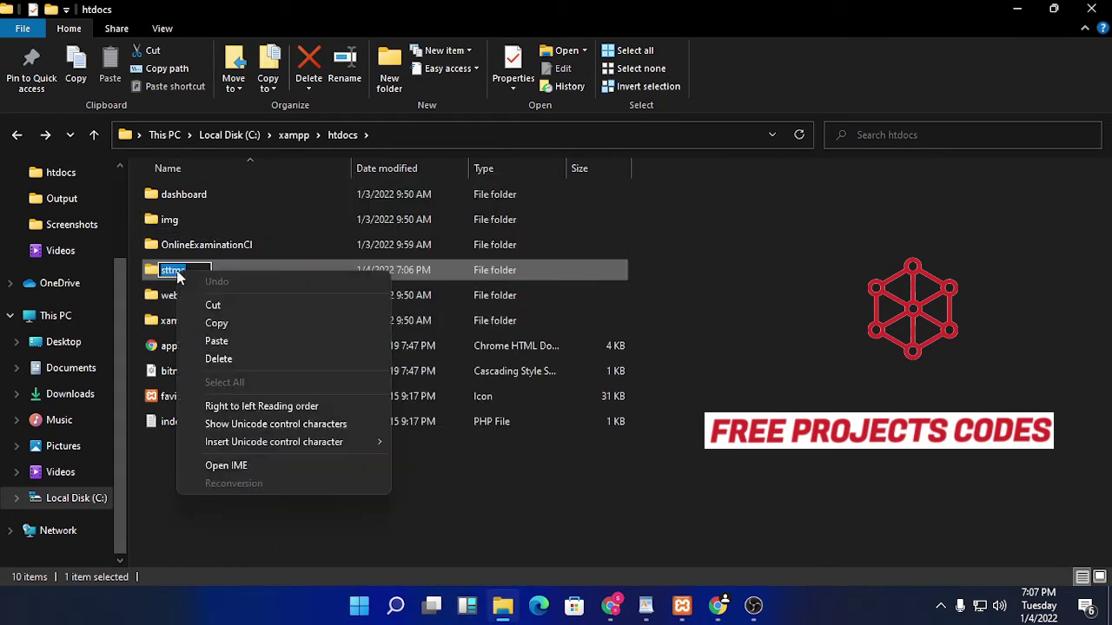
click(235, 322)
click(953, 300)
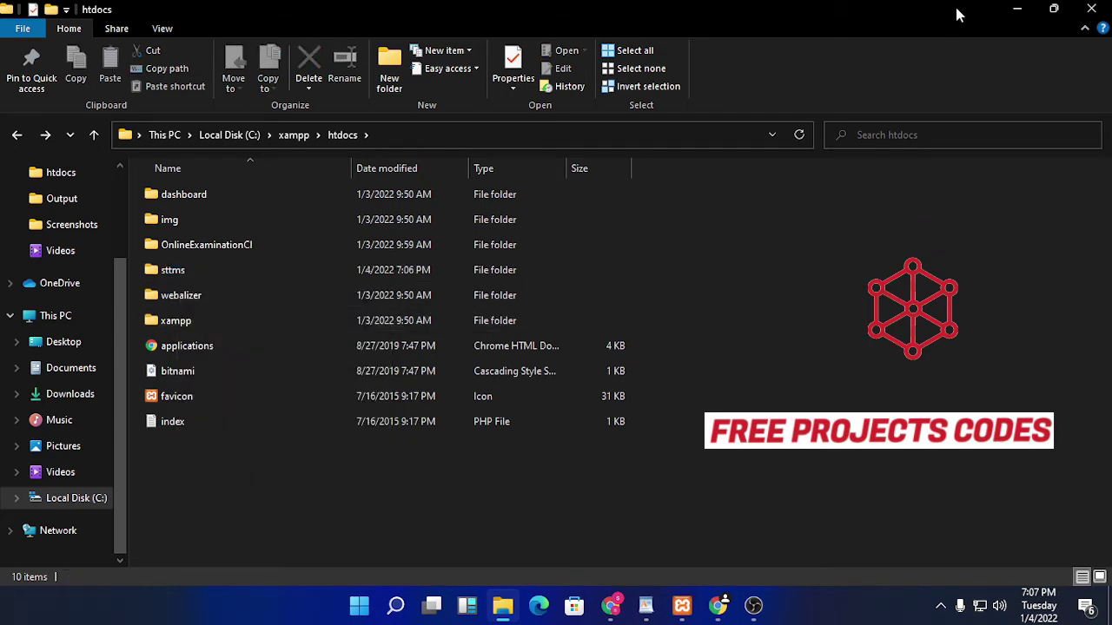
click(1018, 9)
Step: Enter localhost/sttms in a new Chrome tab, skipping the phpmyadmin autocomplete
click(220, 14)
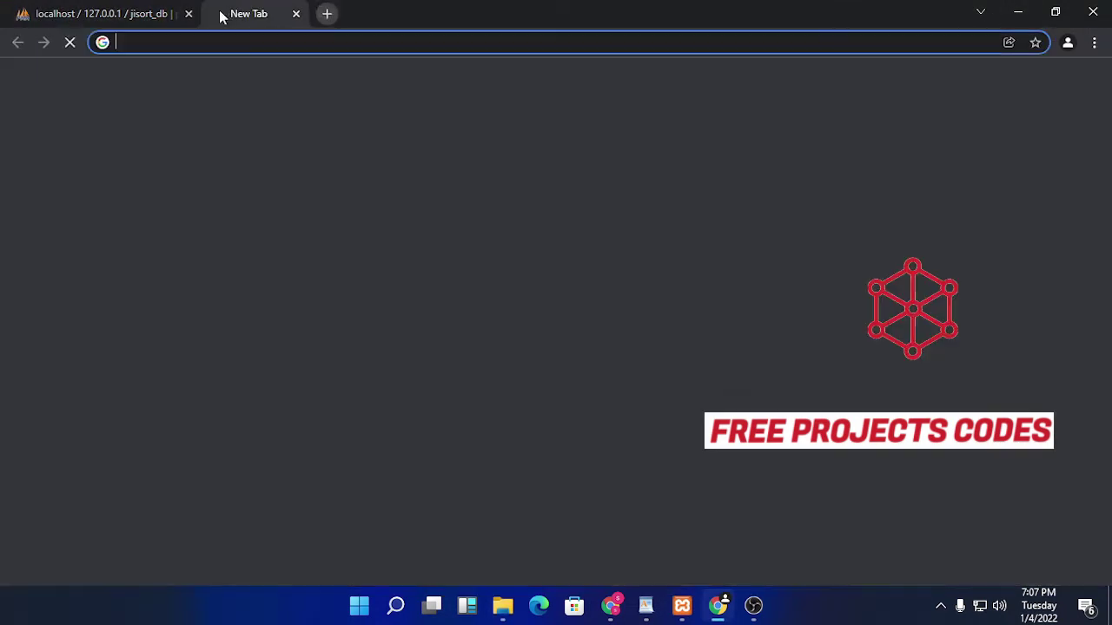
text(lo)
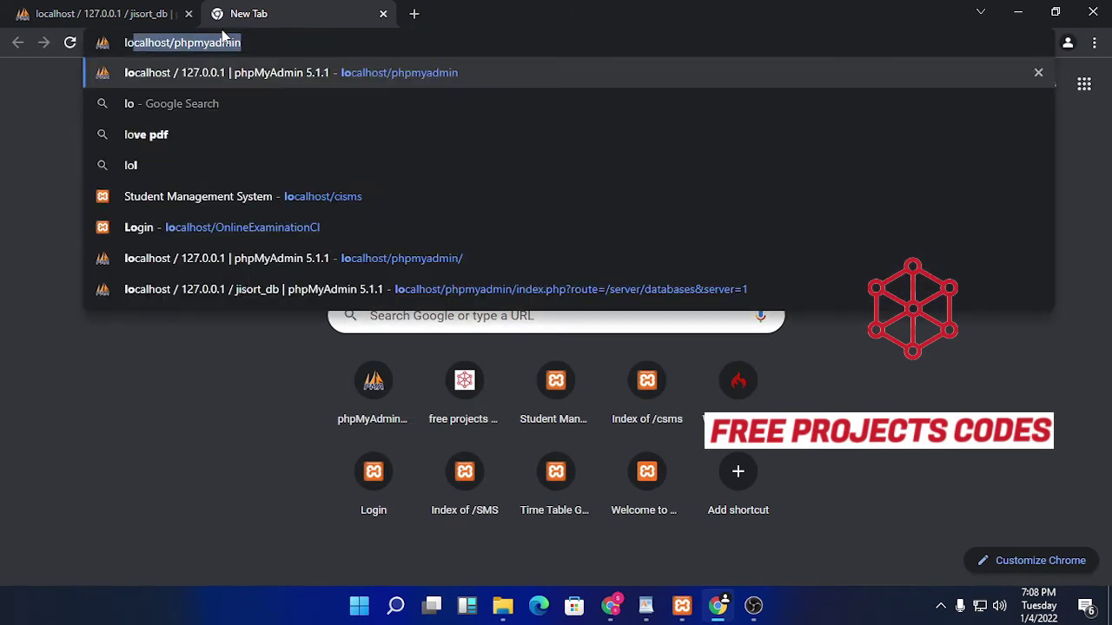
text(cal)
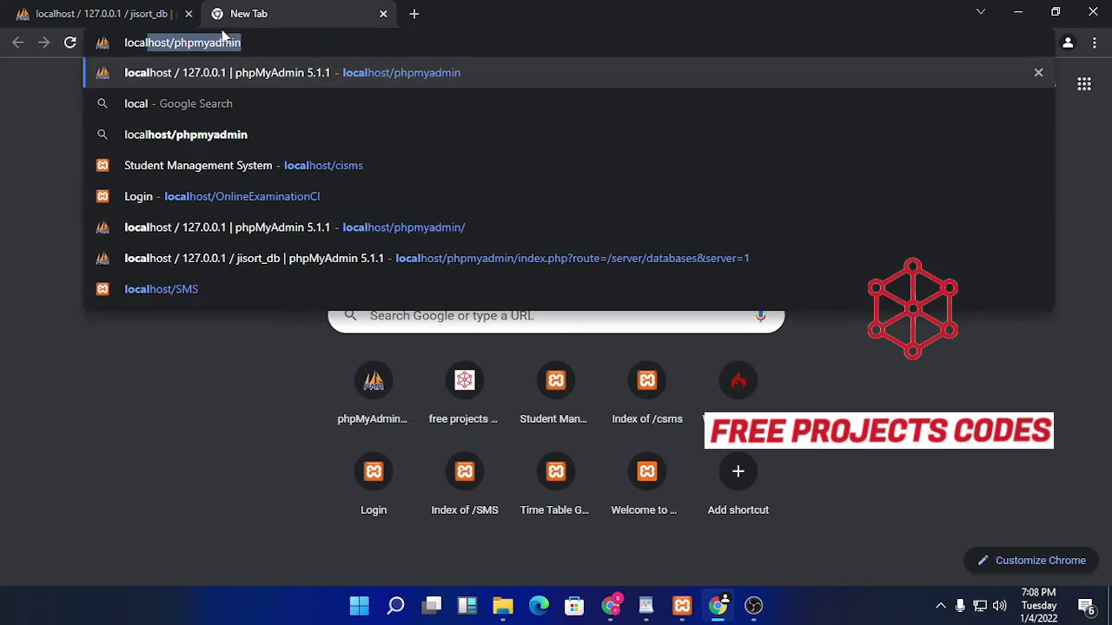
key(BackSpace)
key(BackSpace)
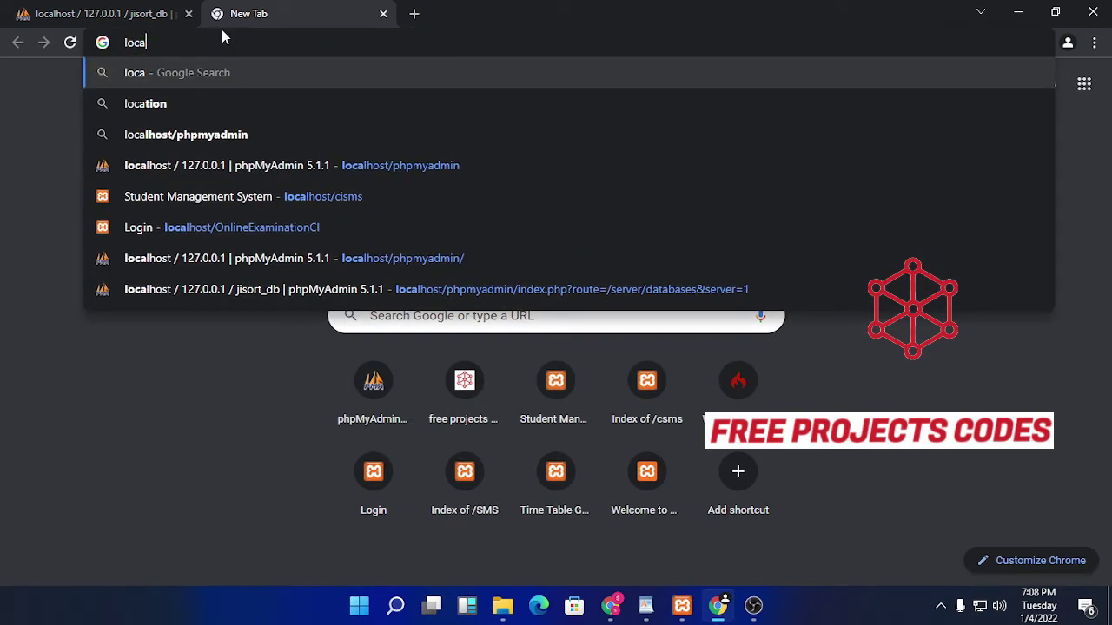
text(l)
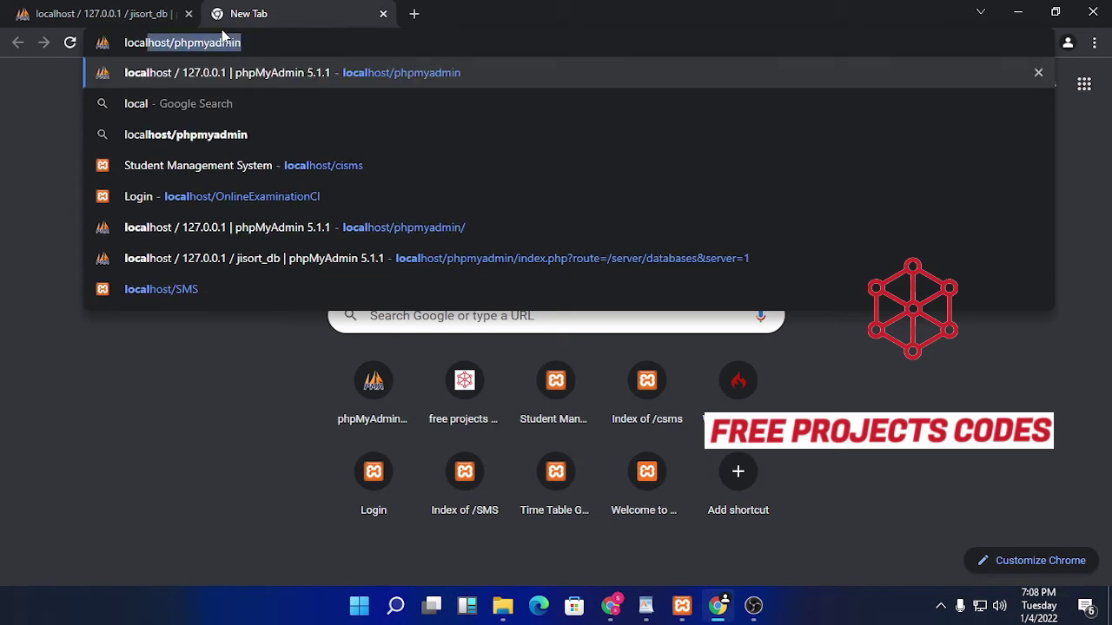
text(host)
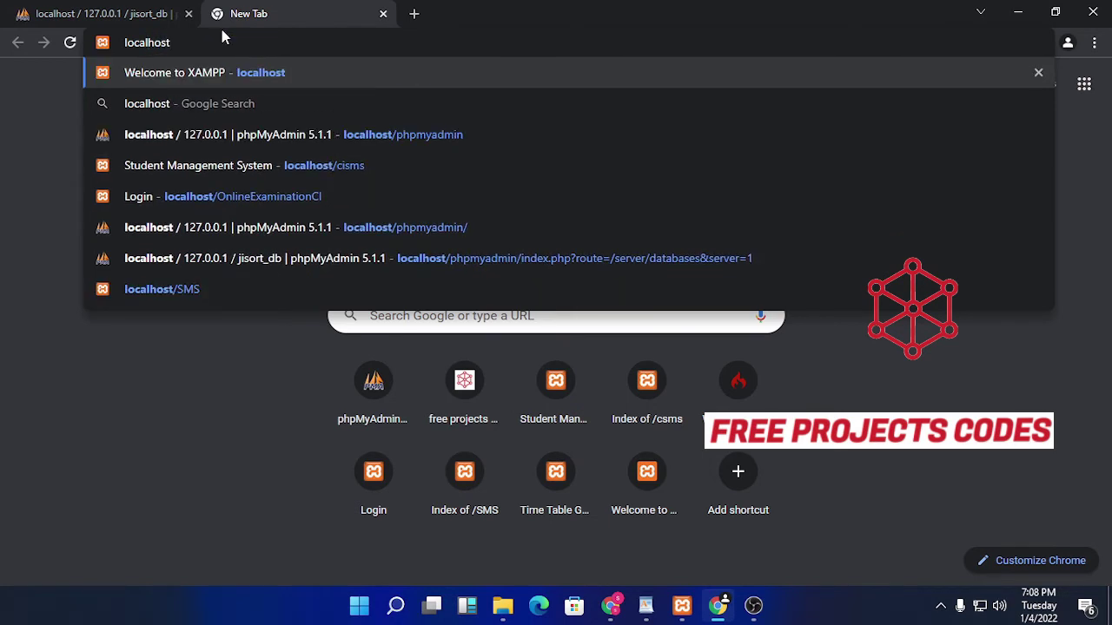
text(/sttms)
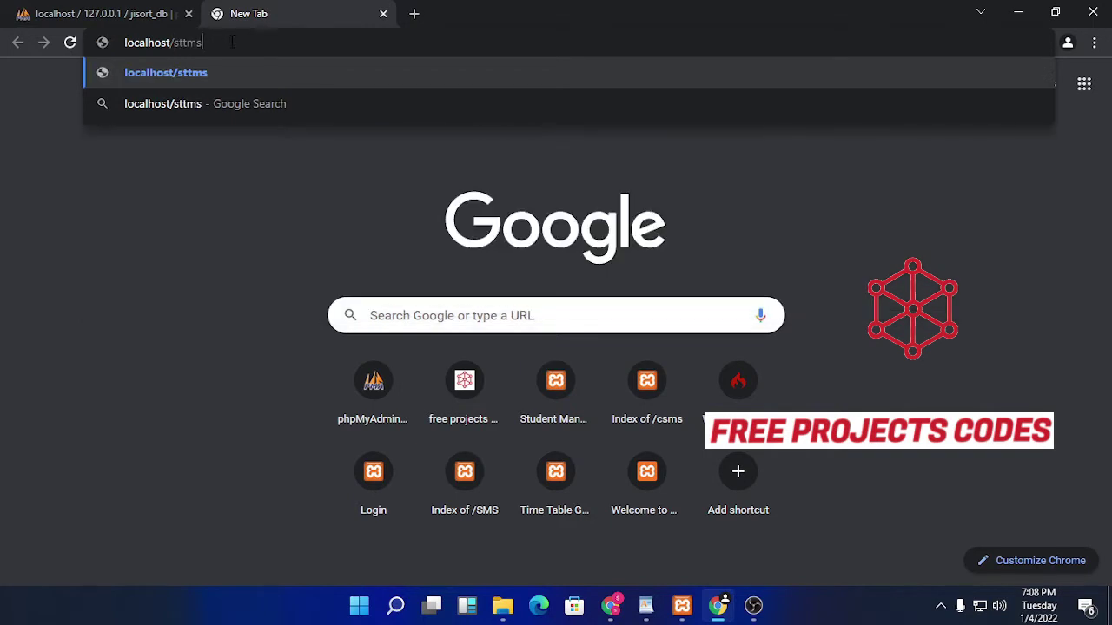
key(Return)
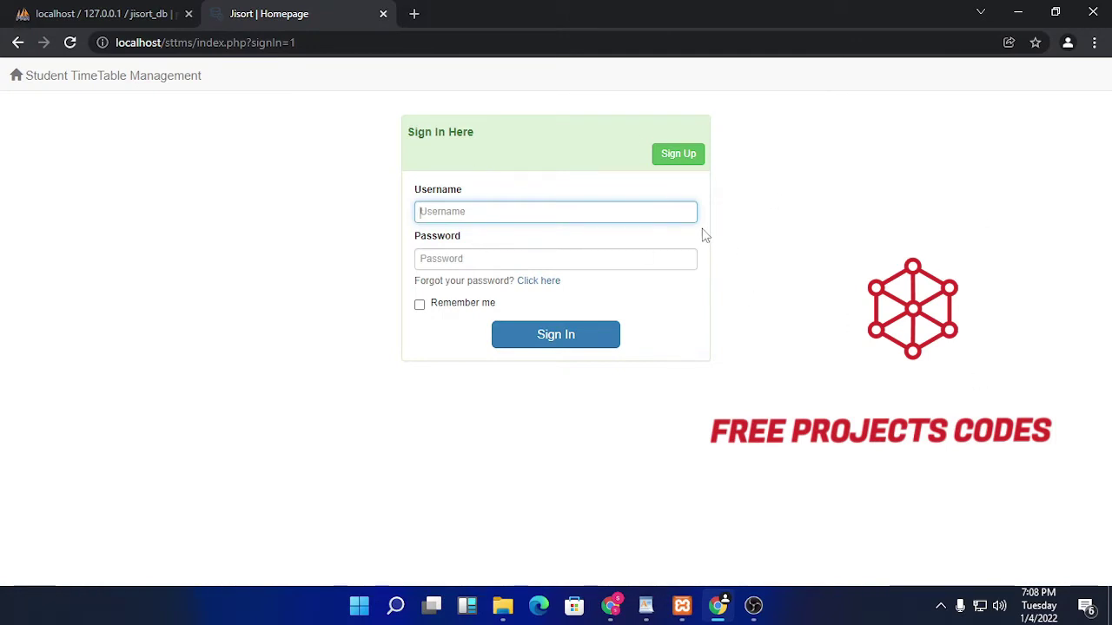
Step: Fill the sign-up form with a username, a password and an e-mail address
click(670, 171)
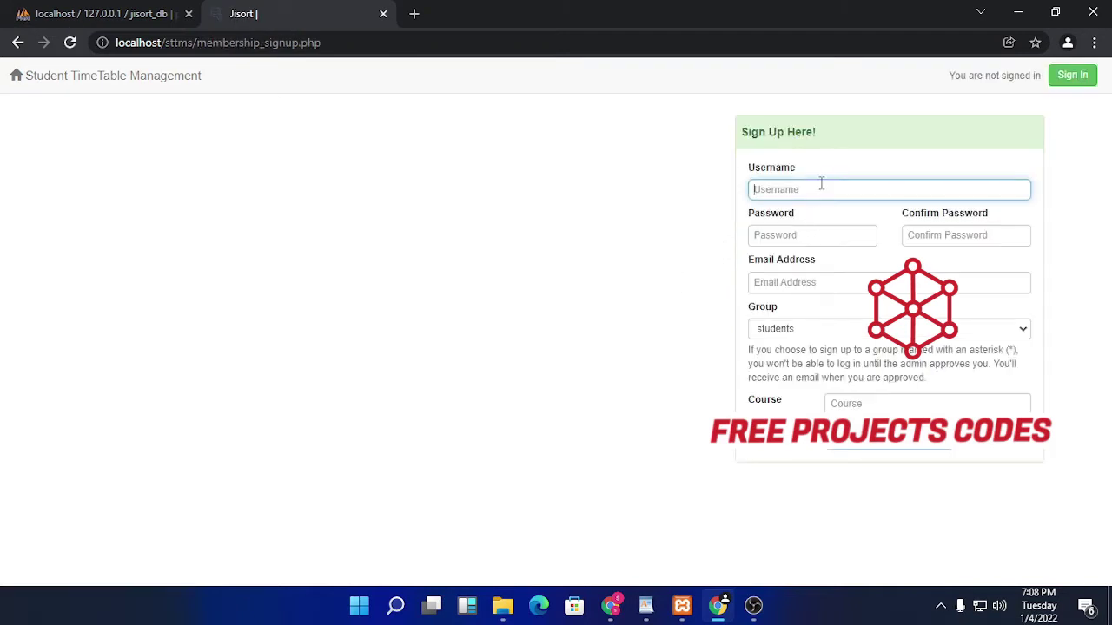
text(Dar)
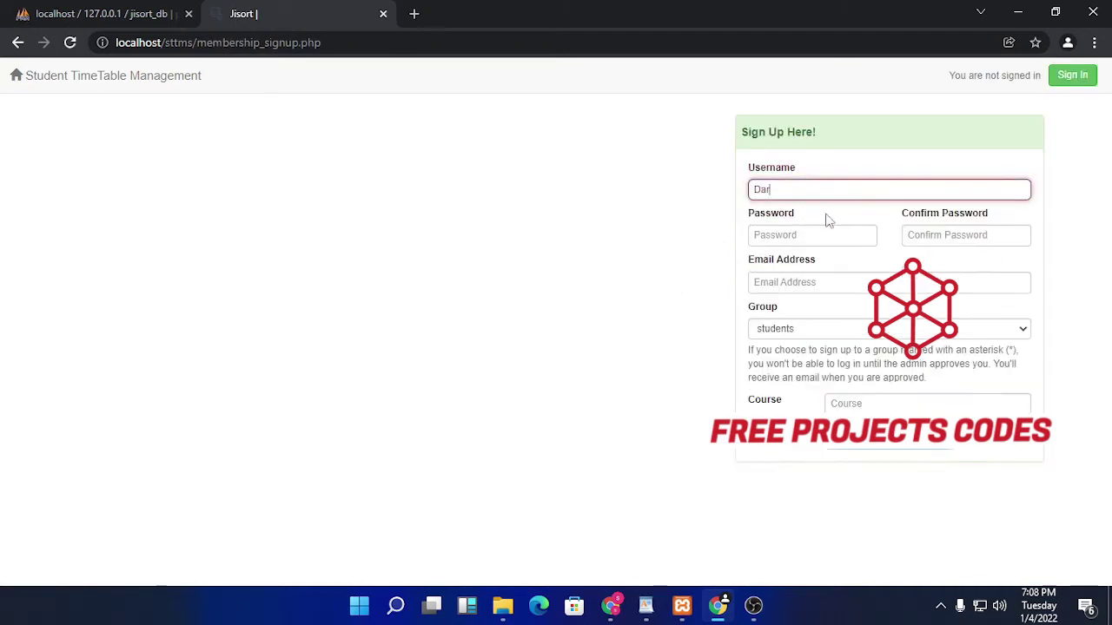
text(kseid)
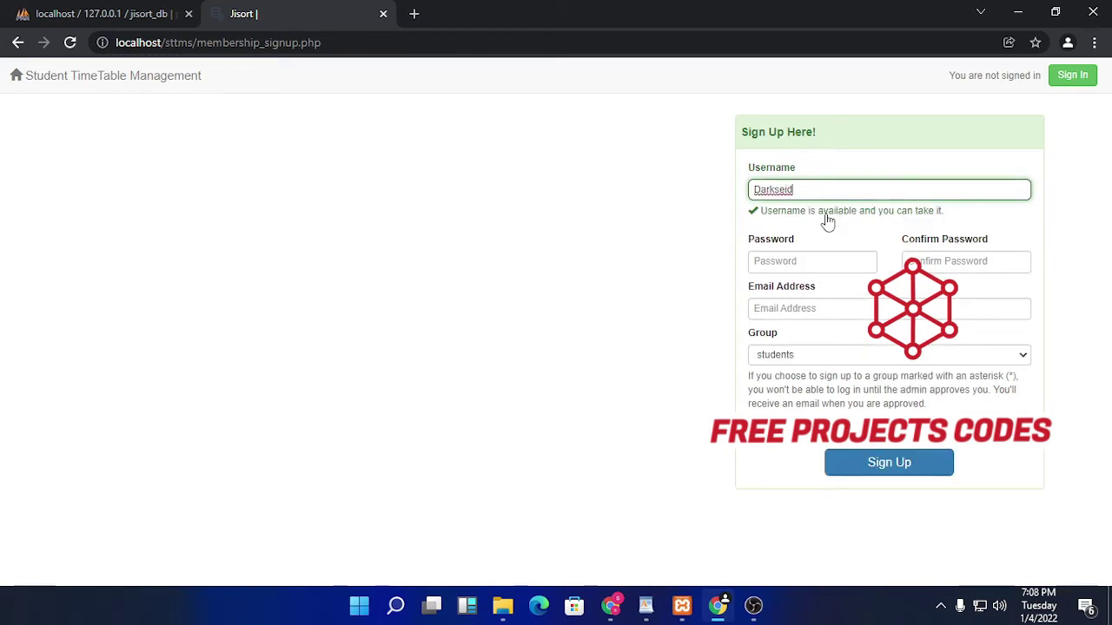
key(Tab)
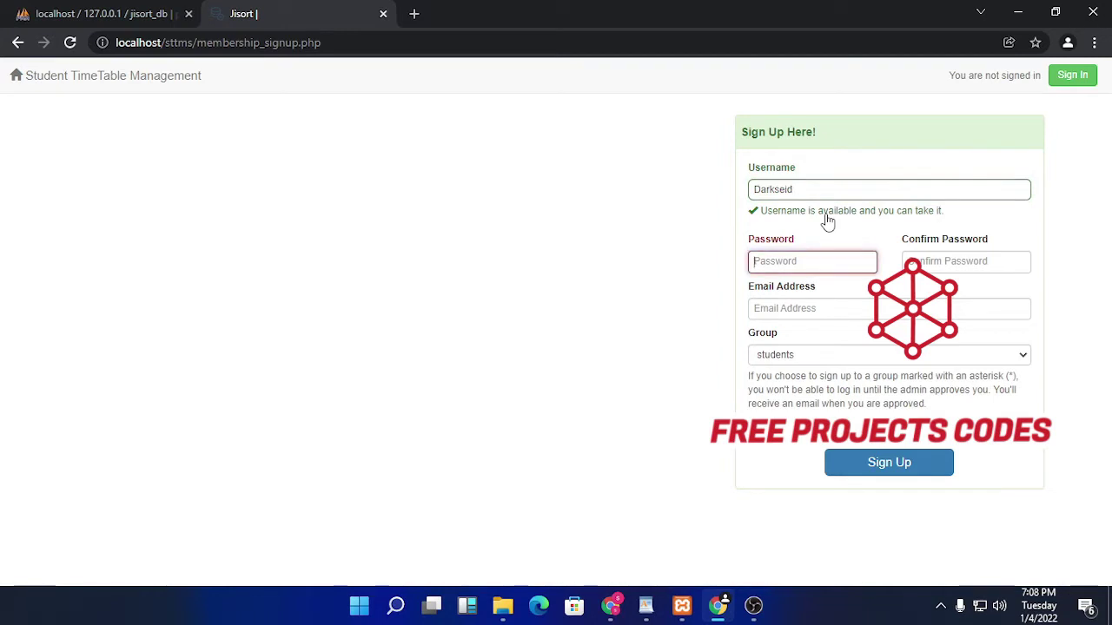
text(12345678910)
key(Tab)
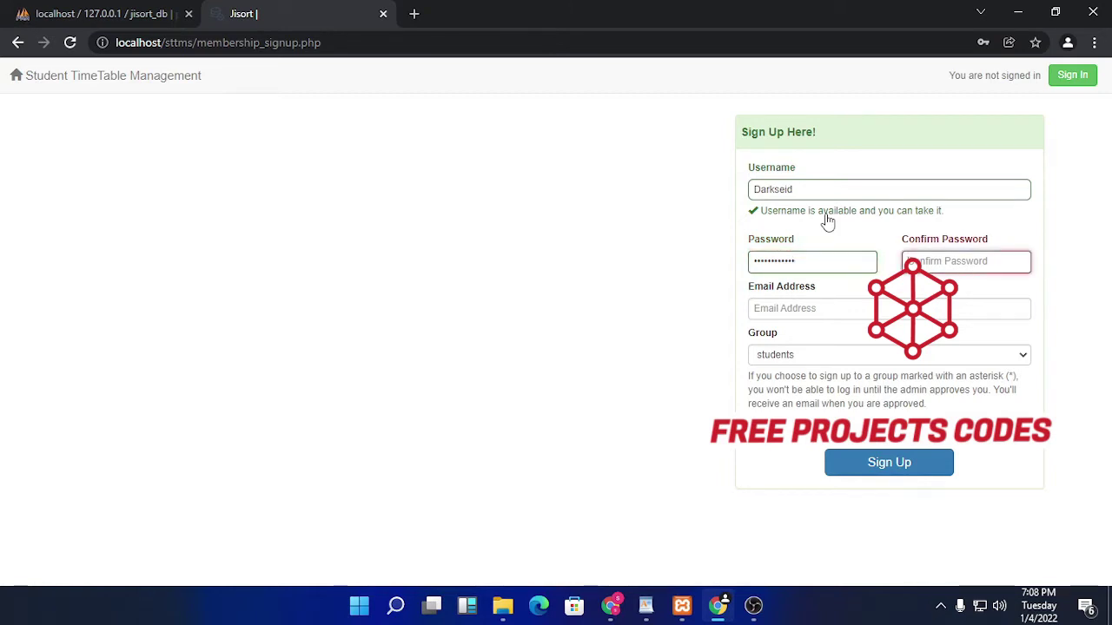
text(1234)
click(838, 310)
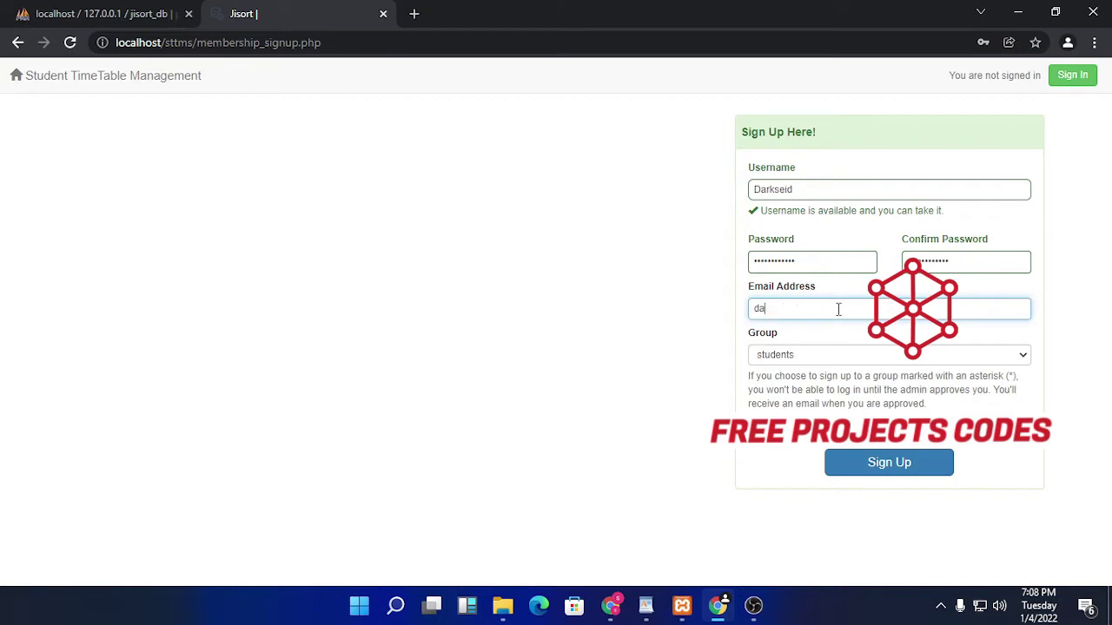
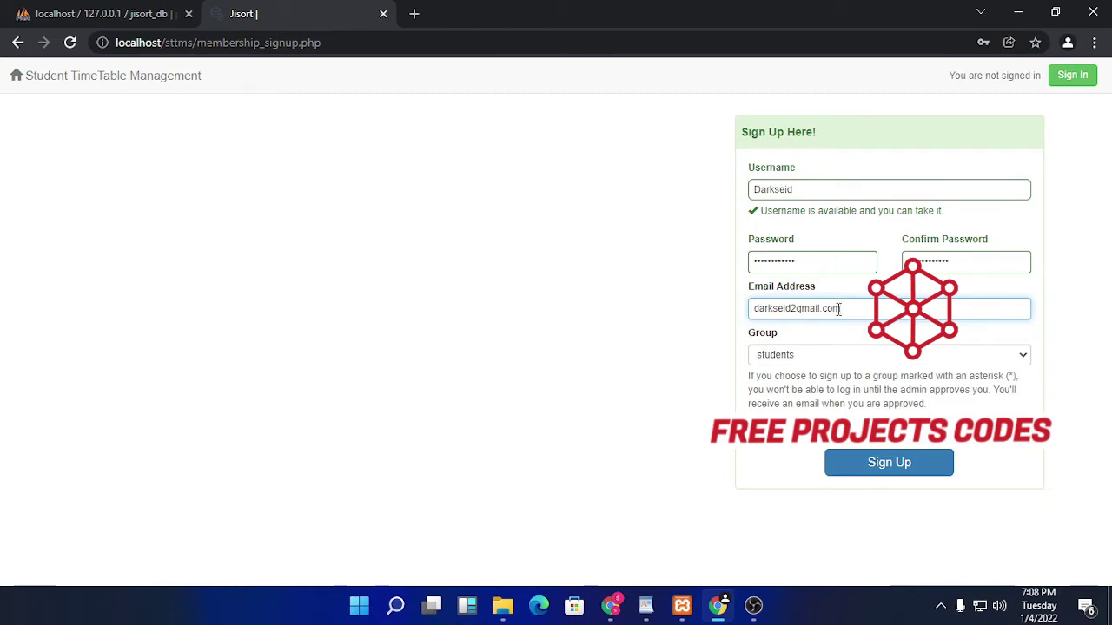
Step: Keep Group as students, submit, dismiss the invalid email error, and return to Sign In
click(869, 356)
click(921, 354)
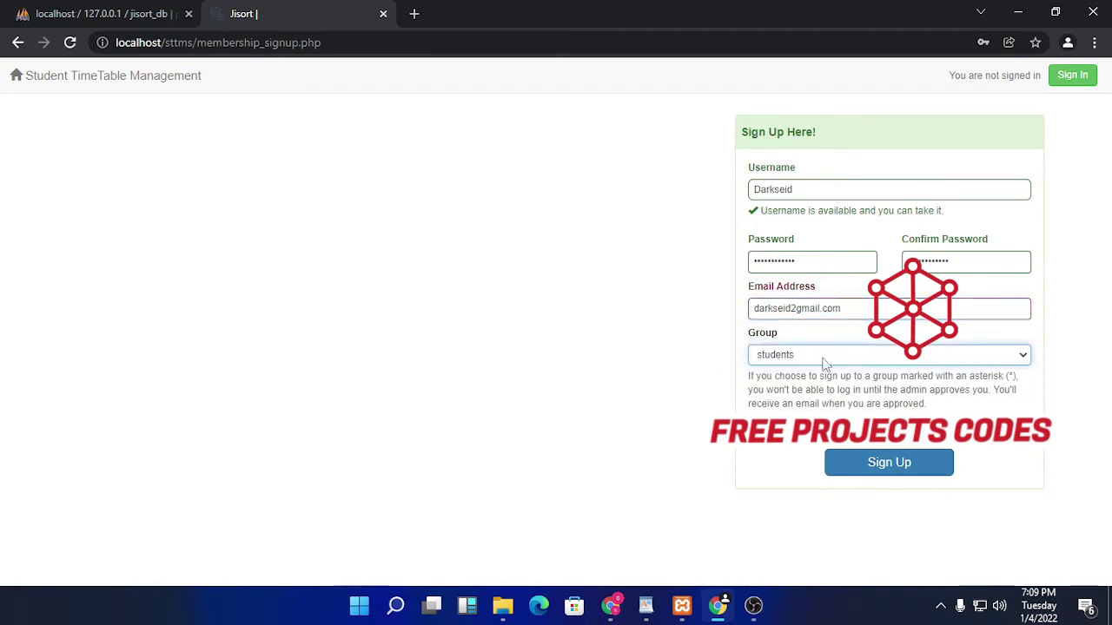
click(900, 451)
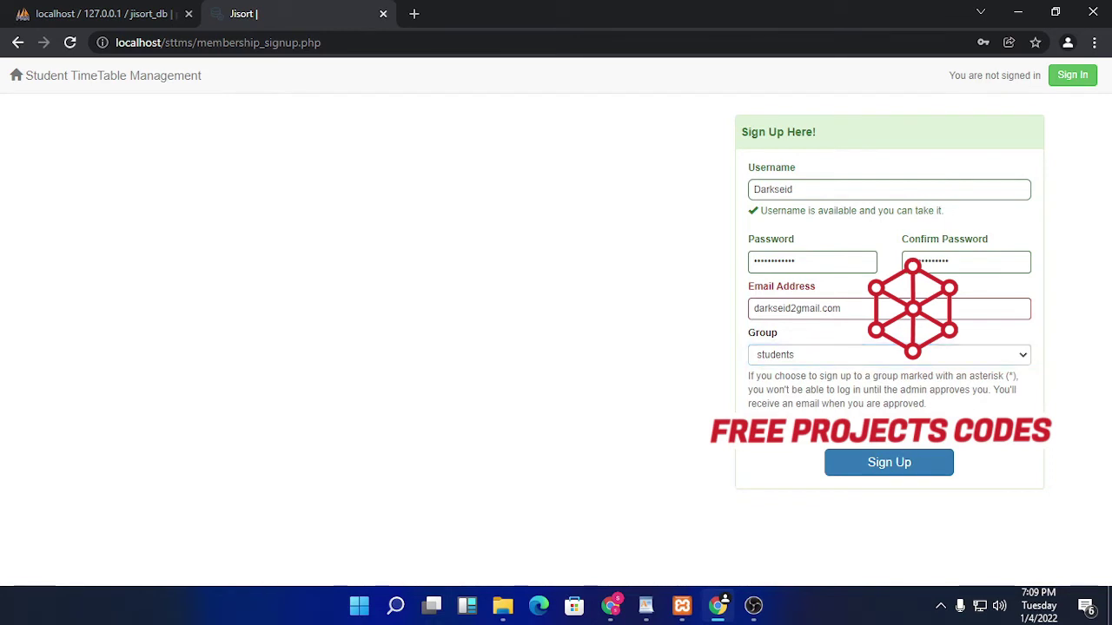
click(889, 462)
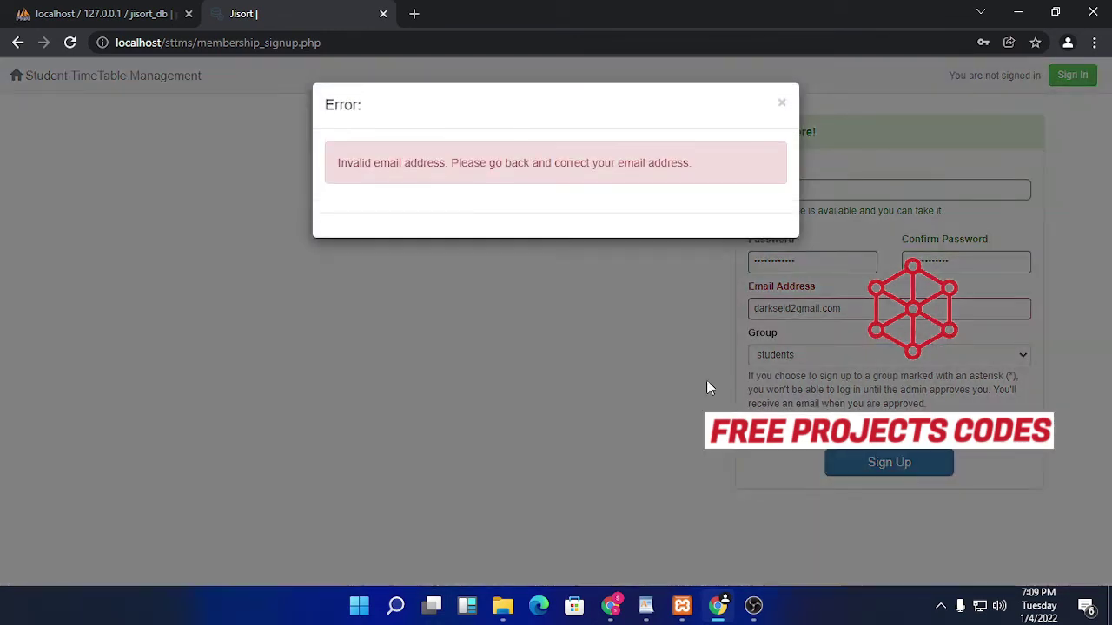
click(782, 103)
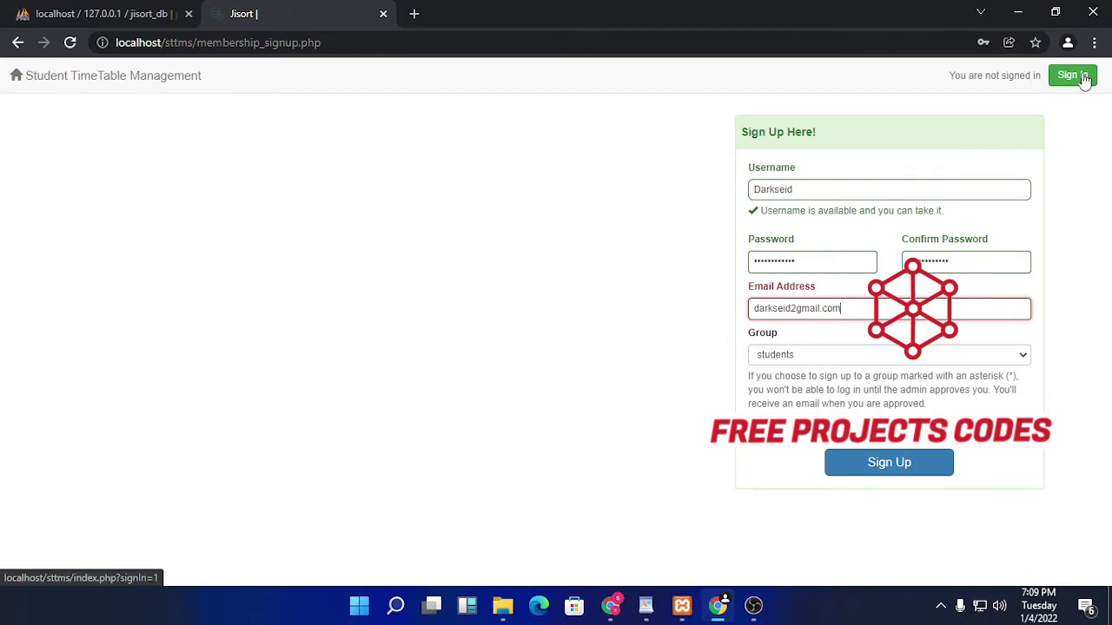
click(1073, 76)
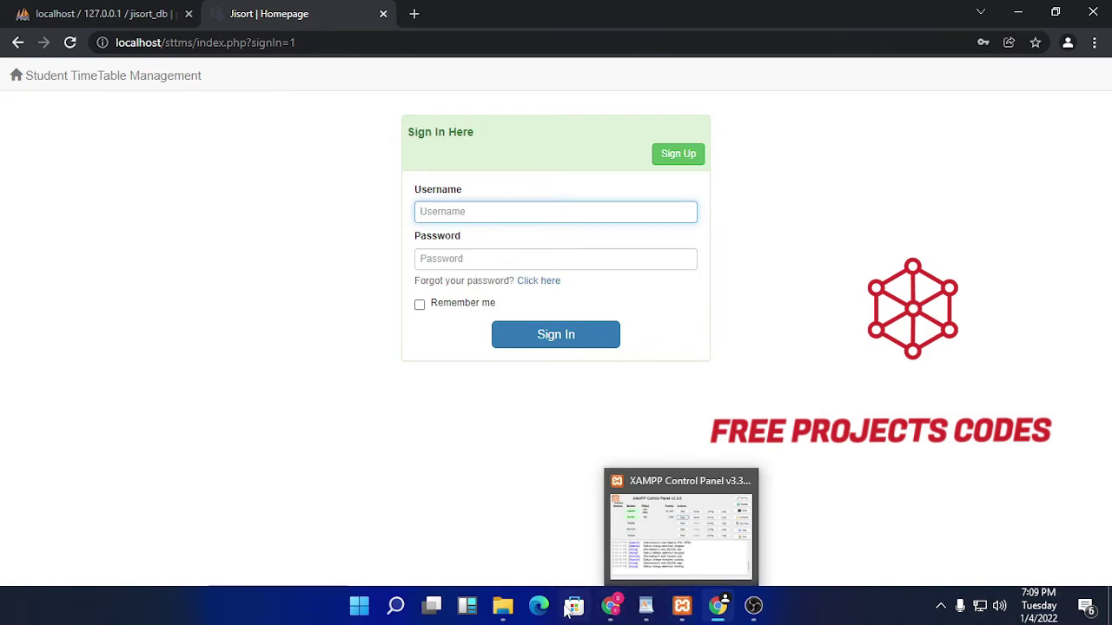
Step: In File Explorer, browse into xampp > htdocs > sttms and look over its contents
click(502, 611)
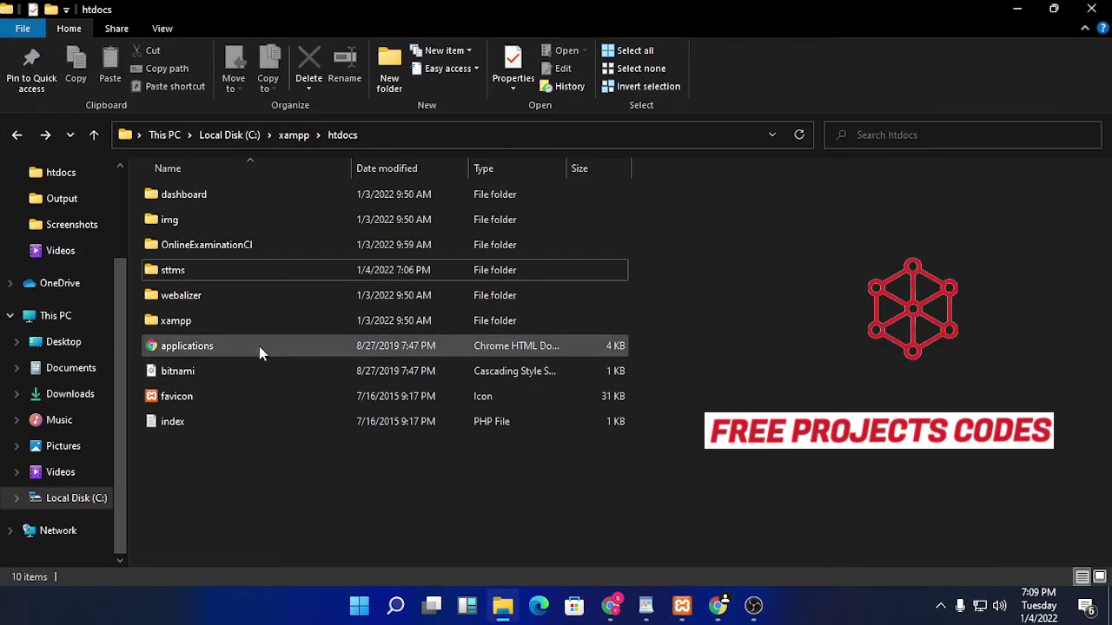
key(alt+Up)
key(alt+Up)
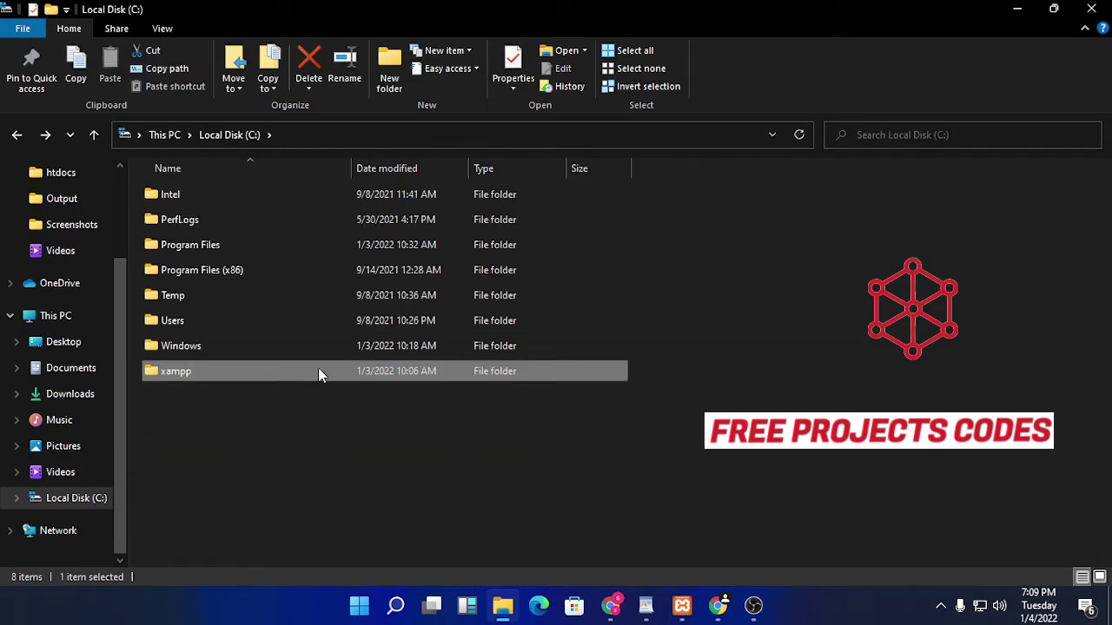
double_click(350, 371)
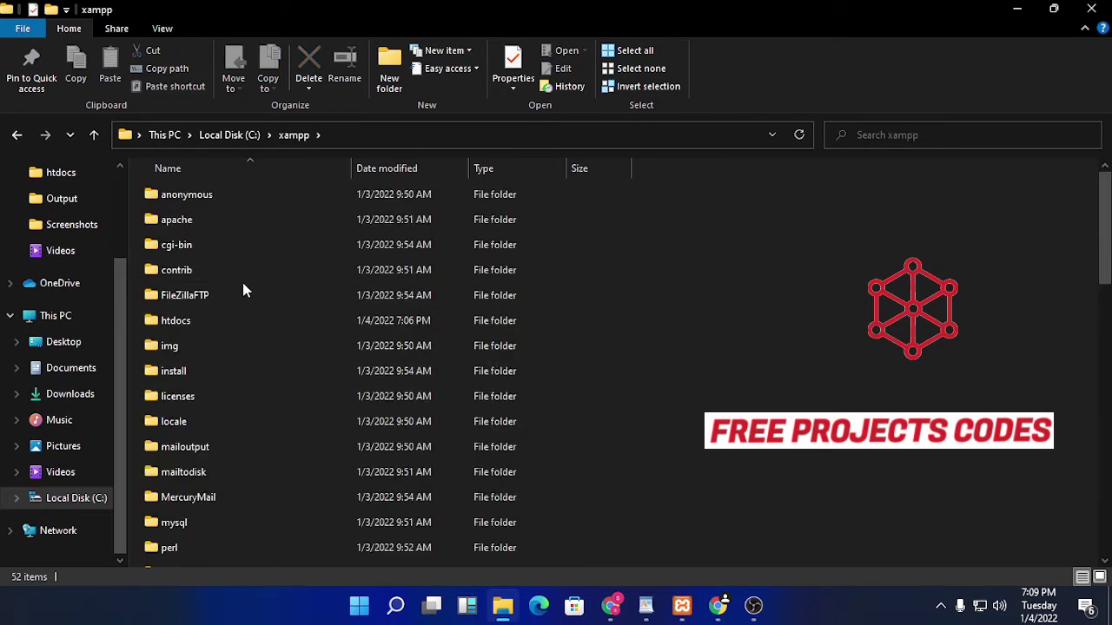
double_click(256, 319)
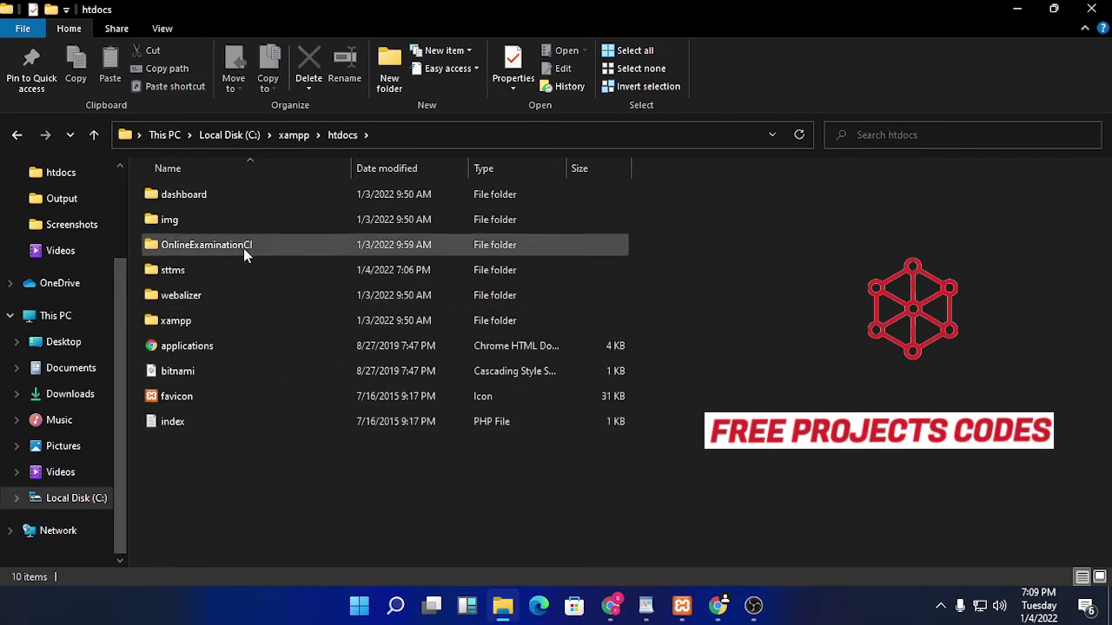
double_click(246, 271)
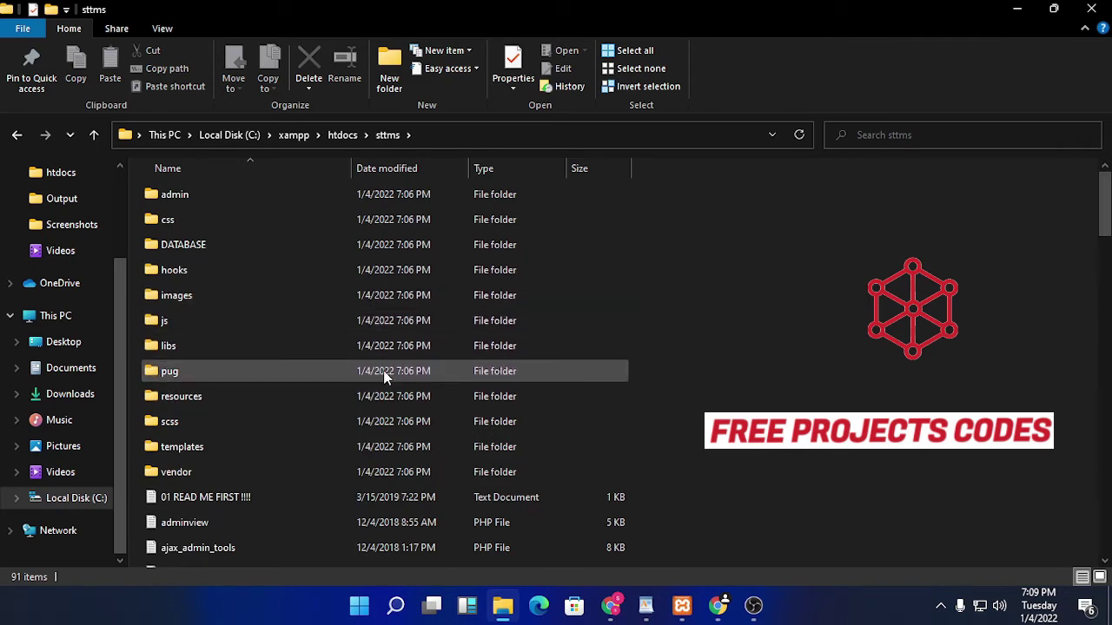
scroll(387, 376, down, 6)
scroll(387, 377, down, 4)
scroll(388, 379, up, 10)
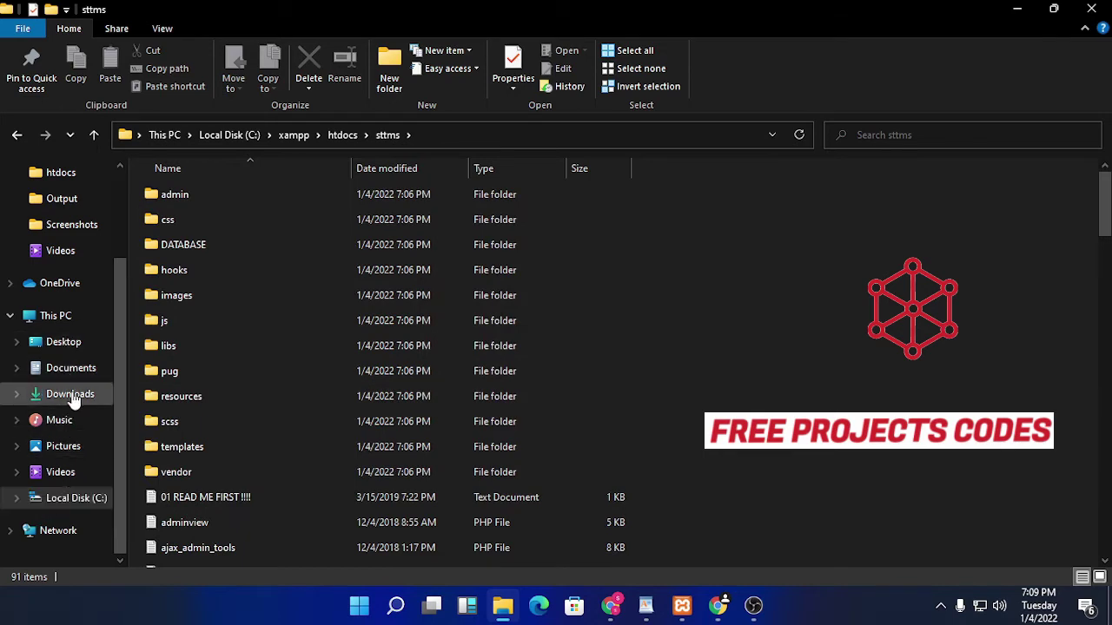
Step: Go through This PC > Downloads into StudentTimetableManagement_PHP and open READ ME FIRST !!!!
click(57, 316)
click(389, 269)
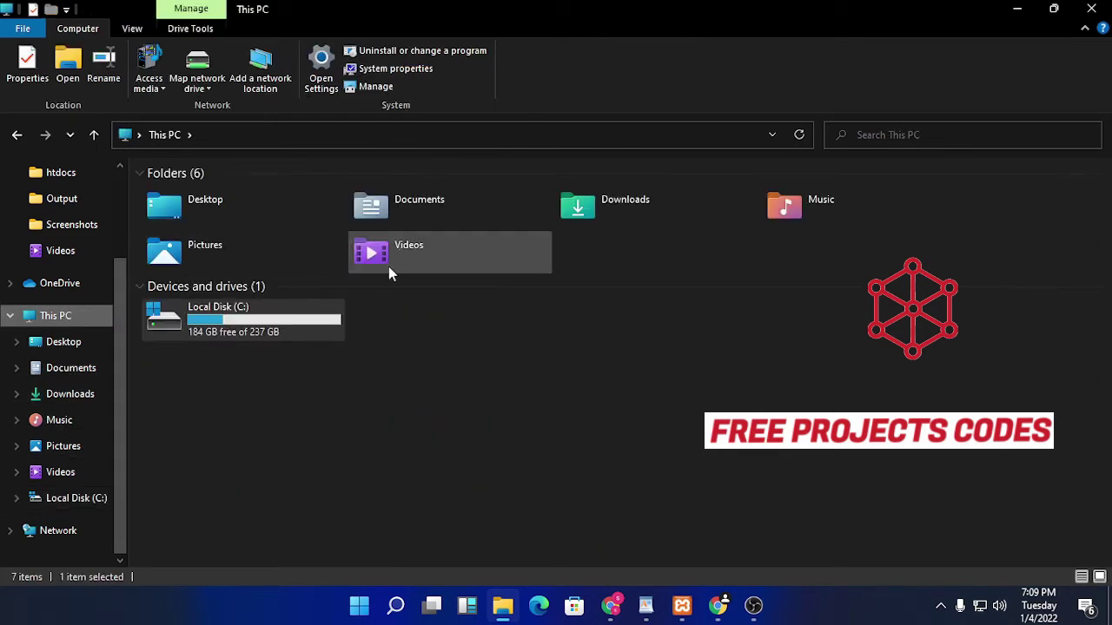
double_click(619, 196)
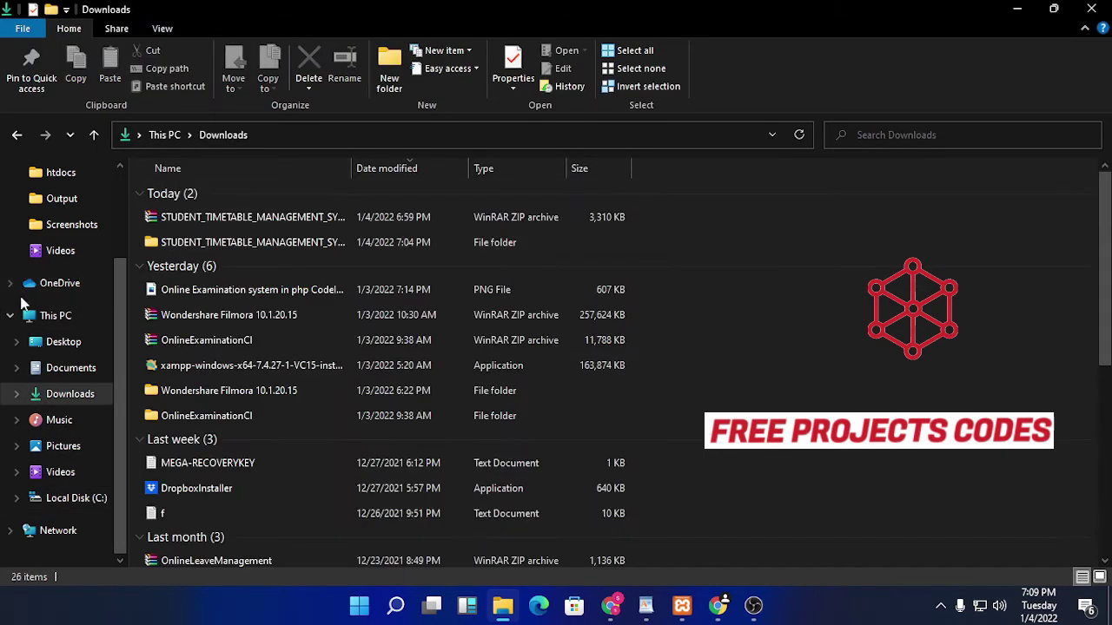
double_click(279, 244)
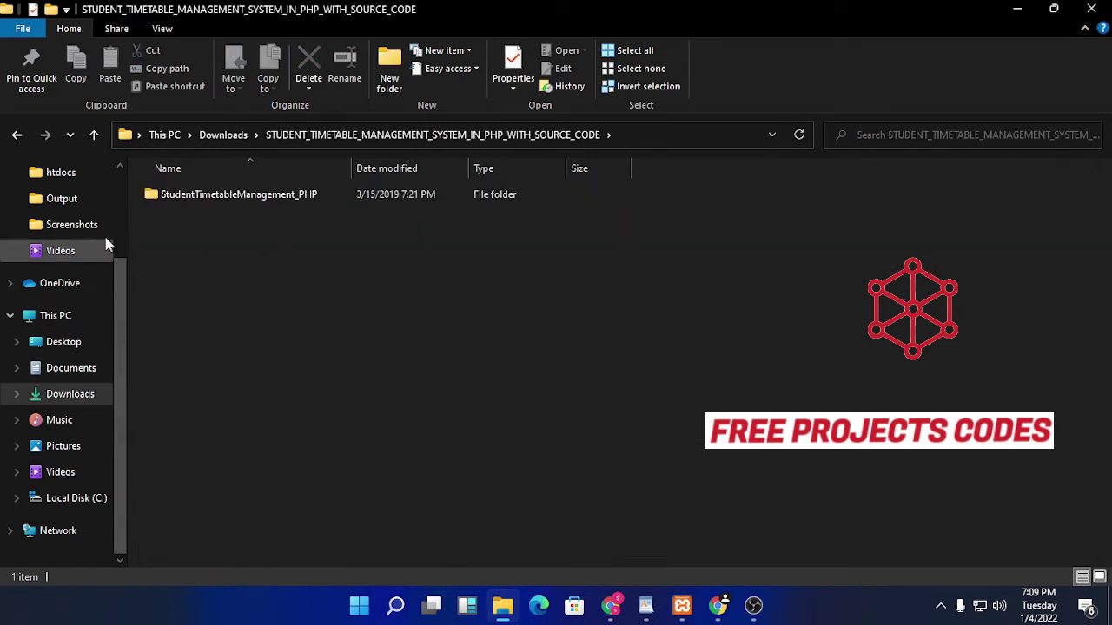
click(294, 194)
double_click(294, 194)
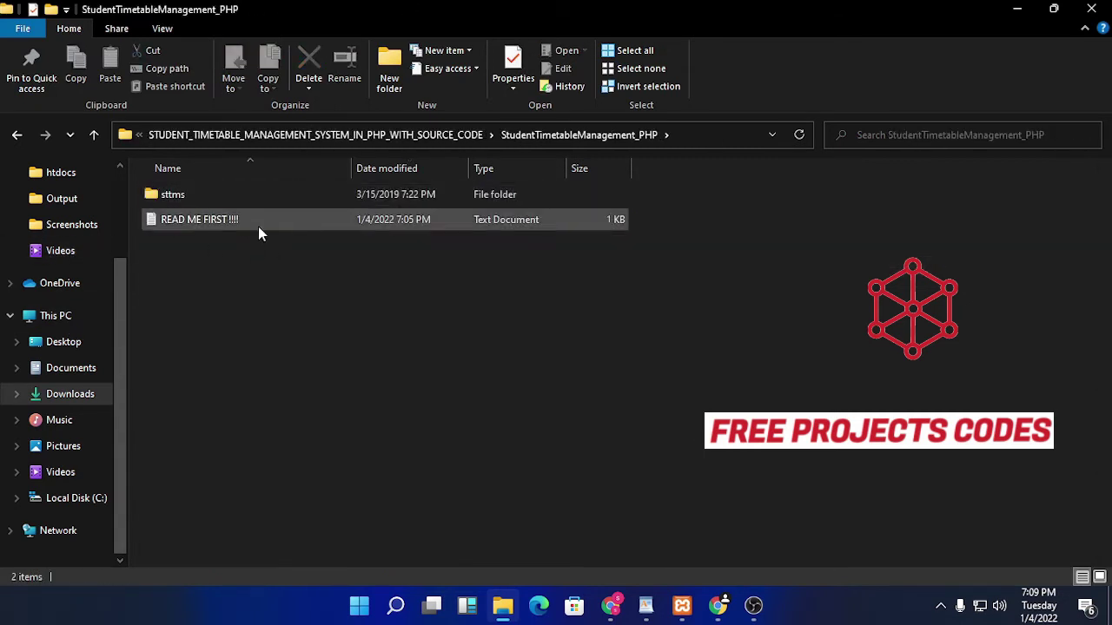
click(265, 226)
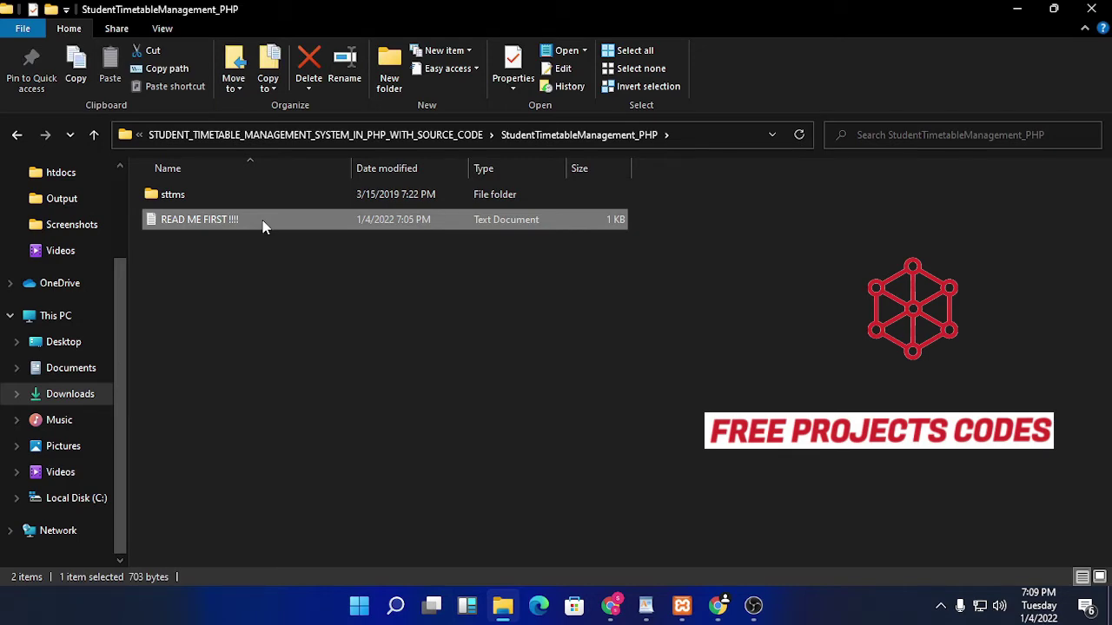
double_click(264, 226)
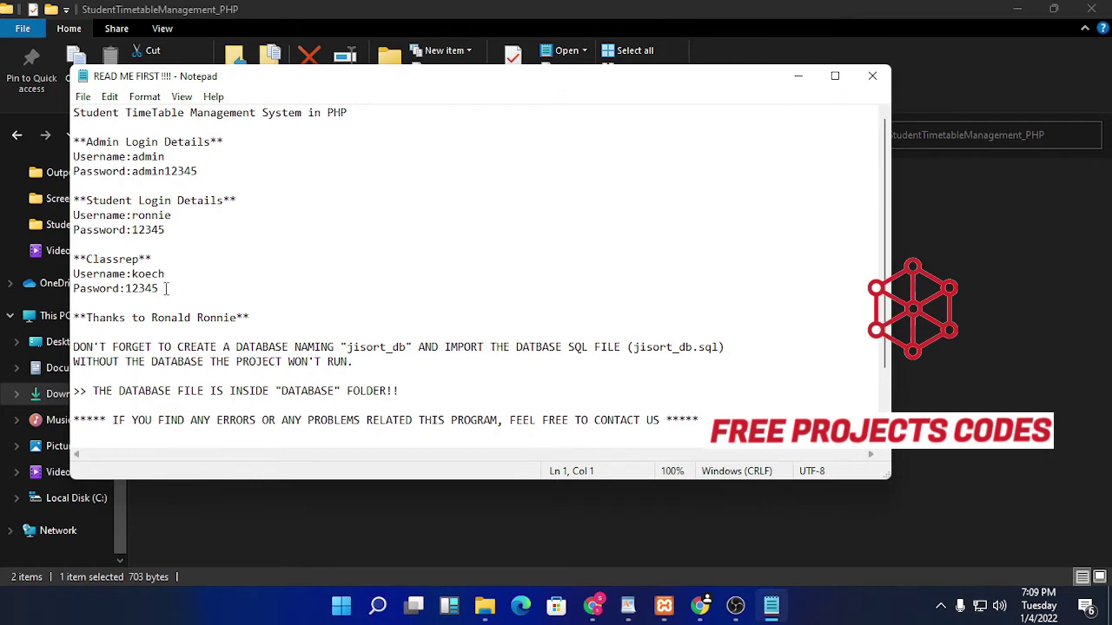
Step: Highlight the admin username and password lines in the readme, then minimize Notepad
drag(165, 156, 132, 157)
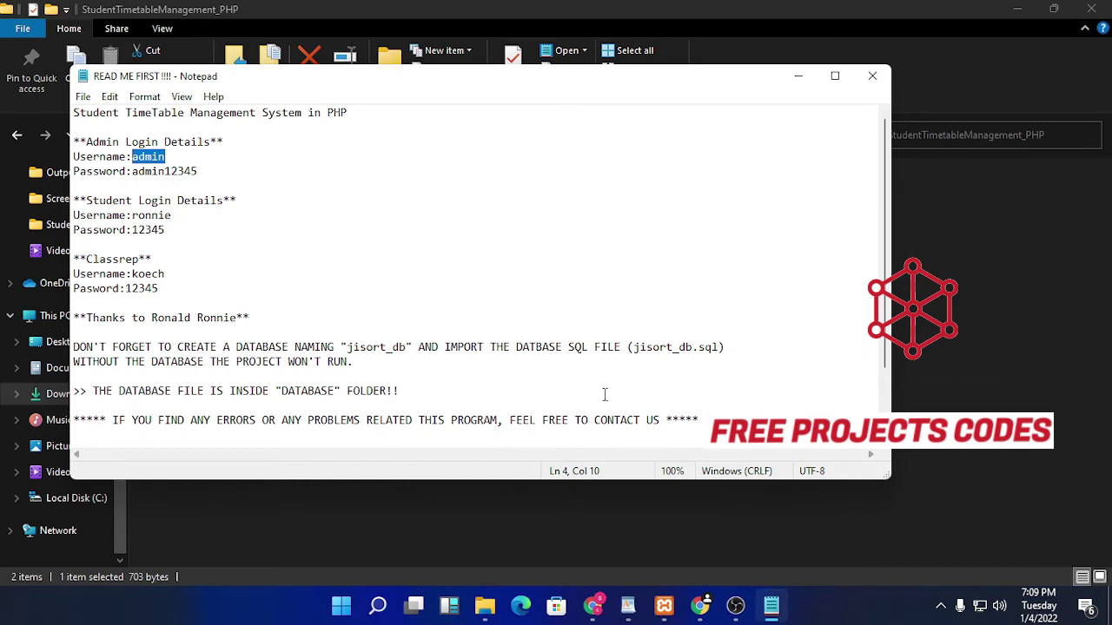
mouse_move(710, 612)
drag(199, 172, 133, 172)
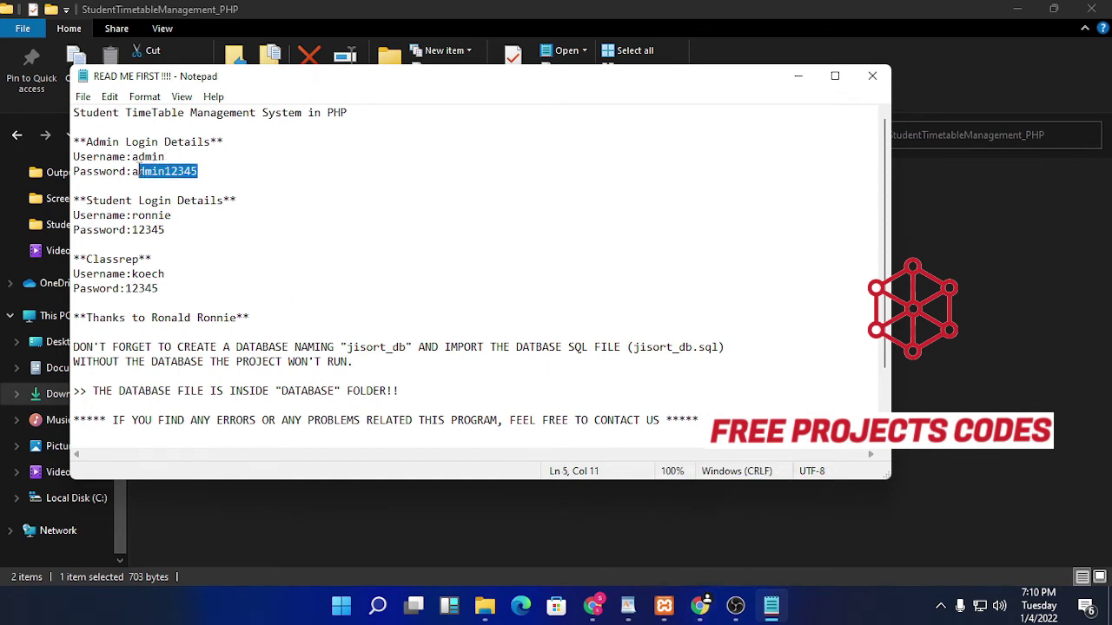
click(798, 76)
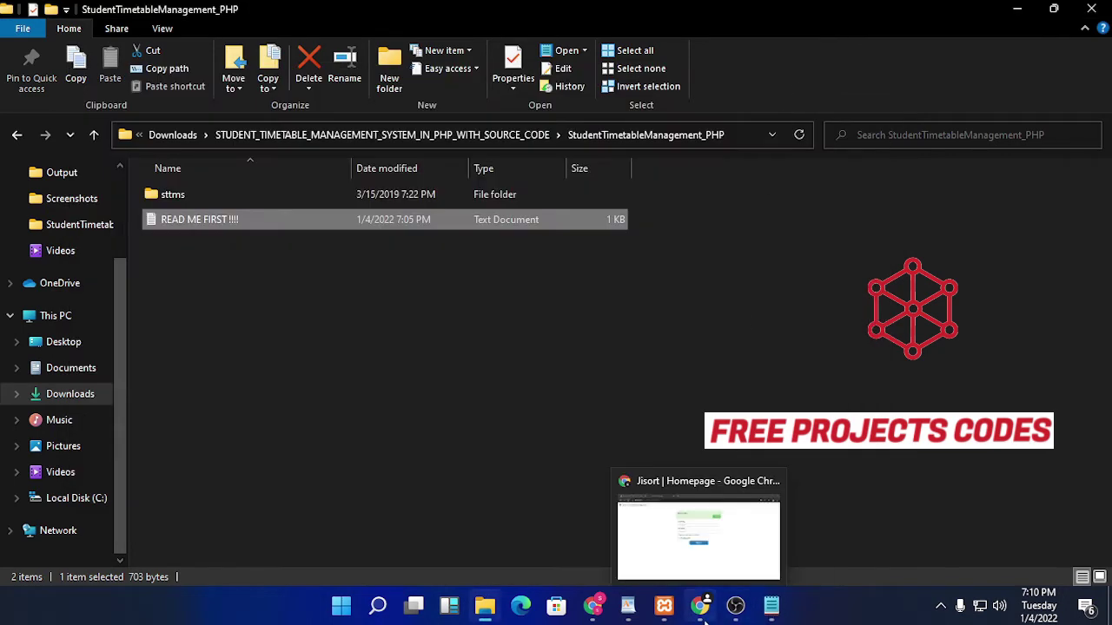
Step: Back in Chrome, sign in with the admin username and password from the readme
click(695, 565)
text(admin)
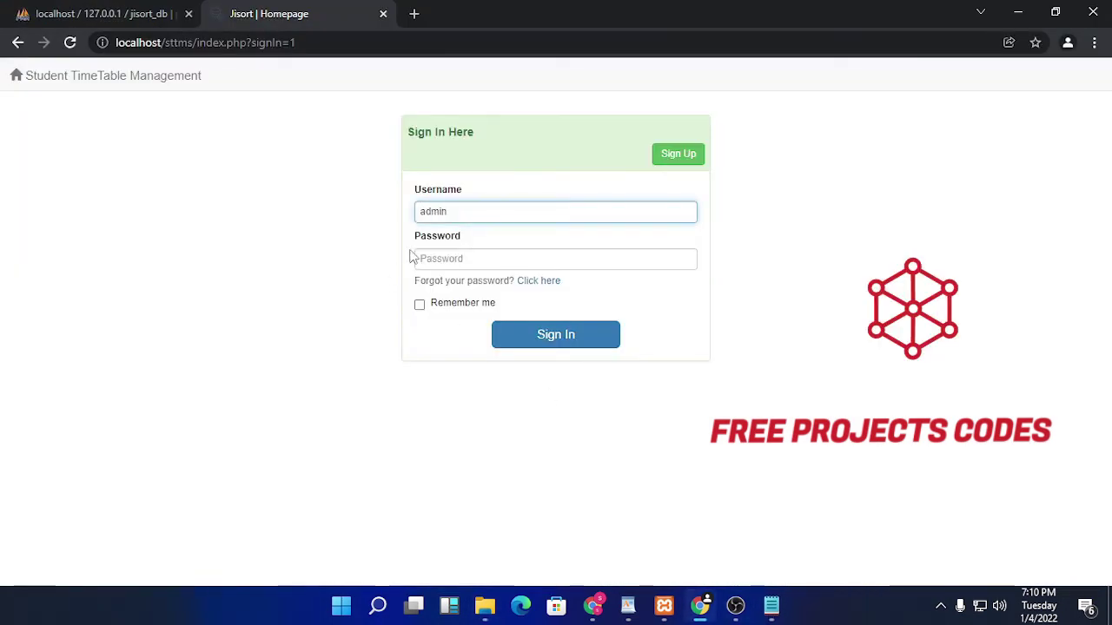
key(Tab)
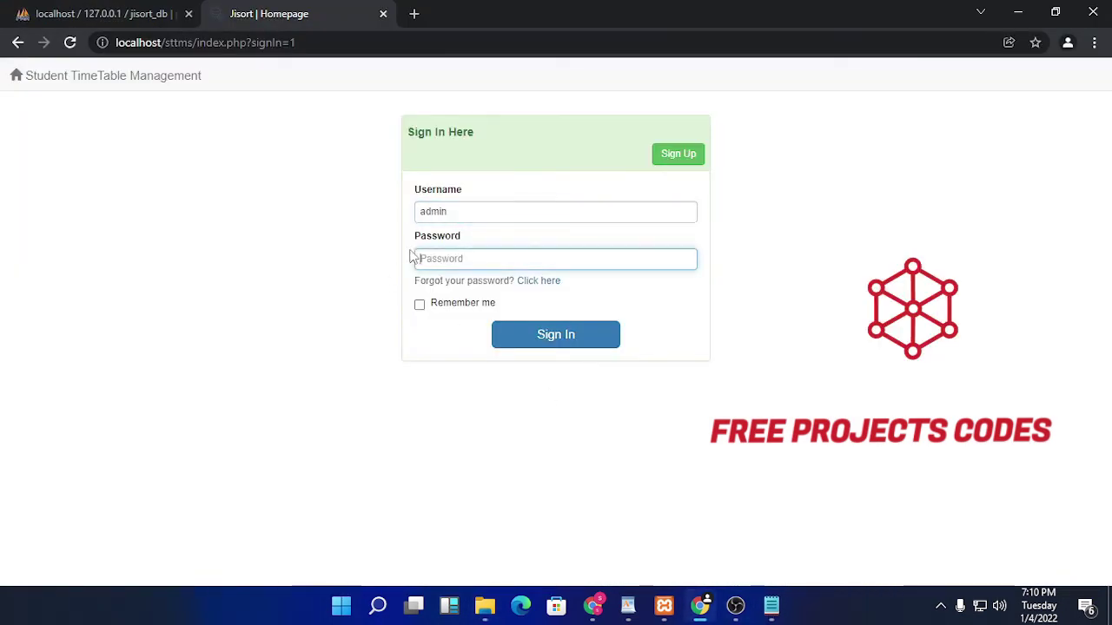
text(ad23)
key(Return)
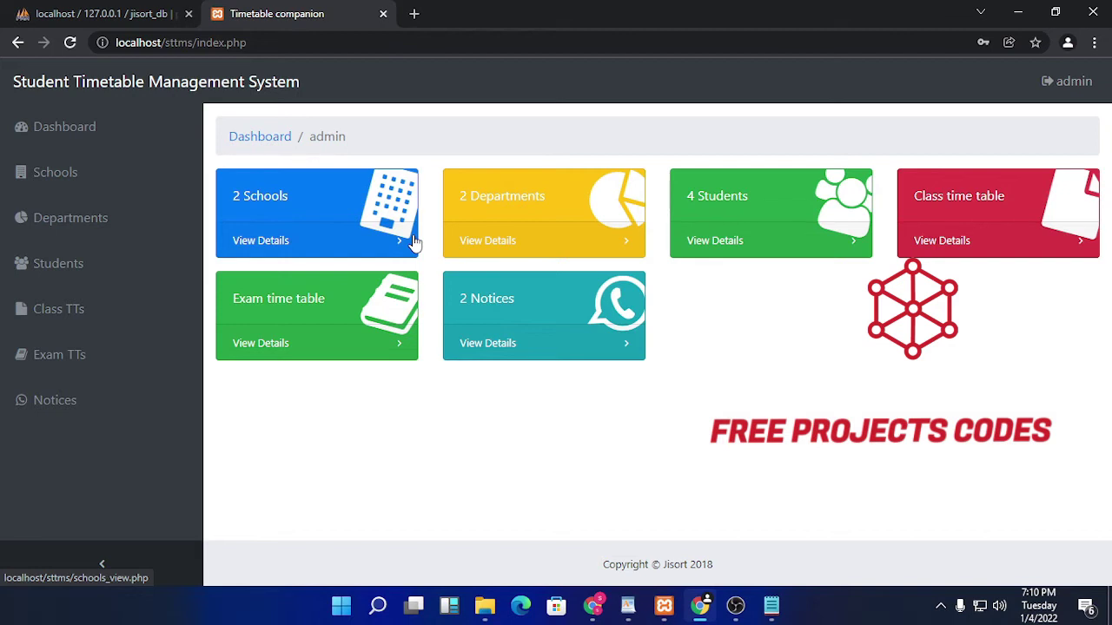
Step: View the Schools list and the Student details list, returning to the dashboard each time
click(95, 179)
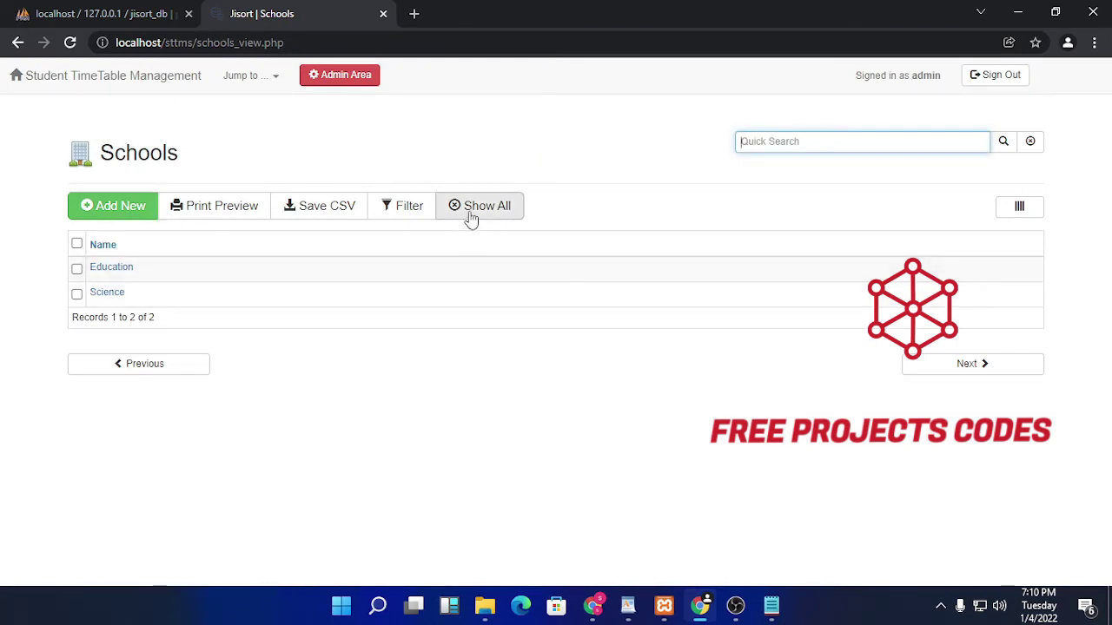
key(alt+Left)
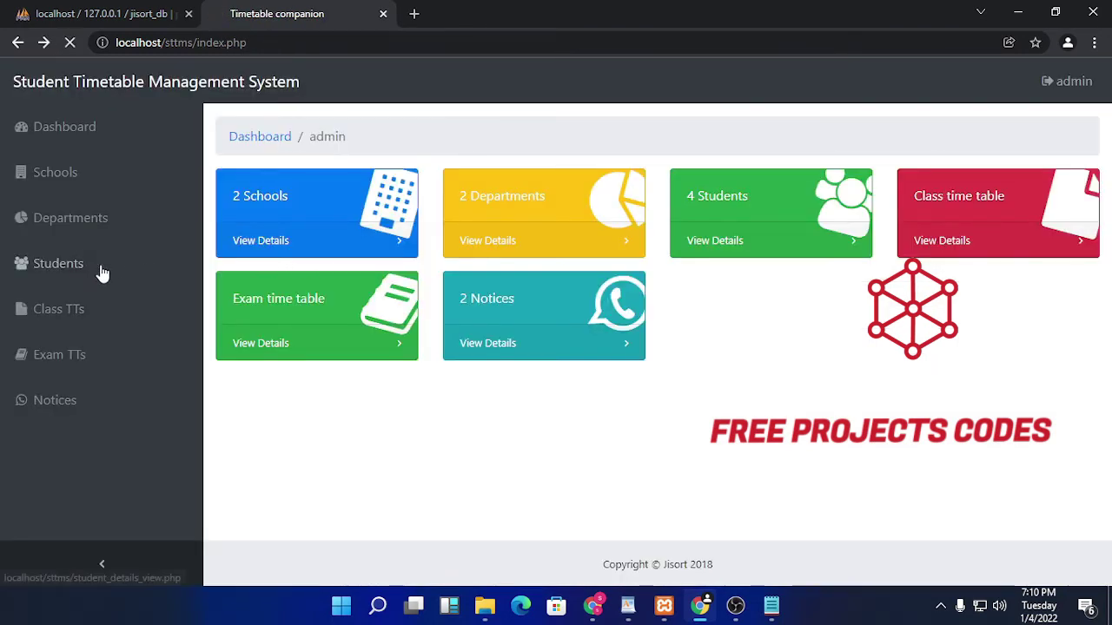
click(98, 269)
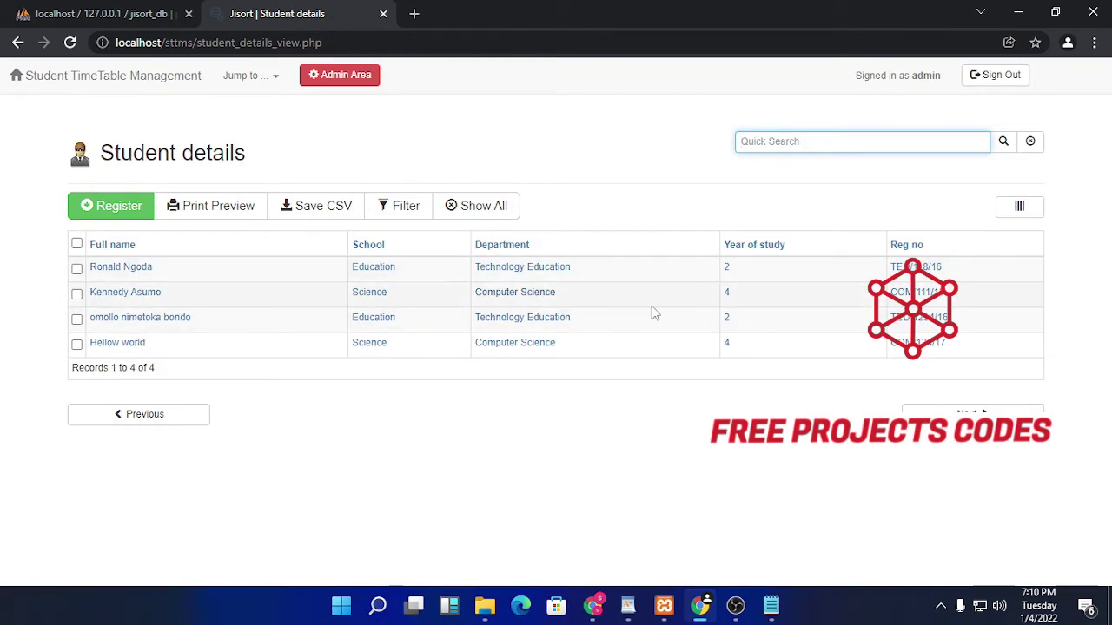
key(alt+Left)
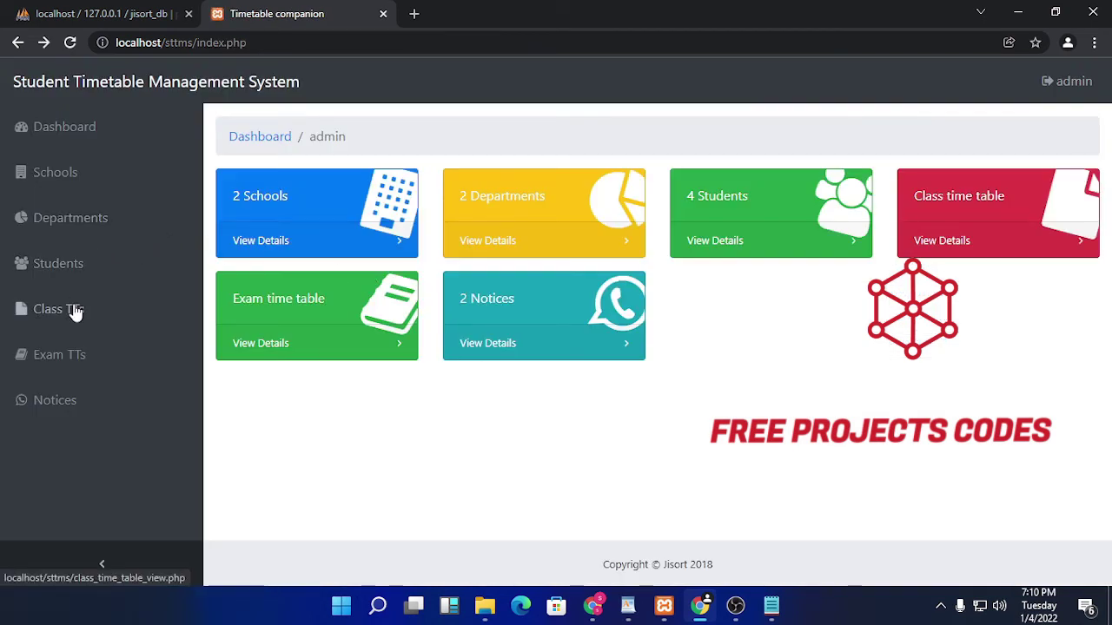
Step: View the Class and Exam time tables, then open the Schools list
click(75, 308)
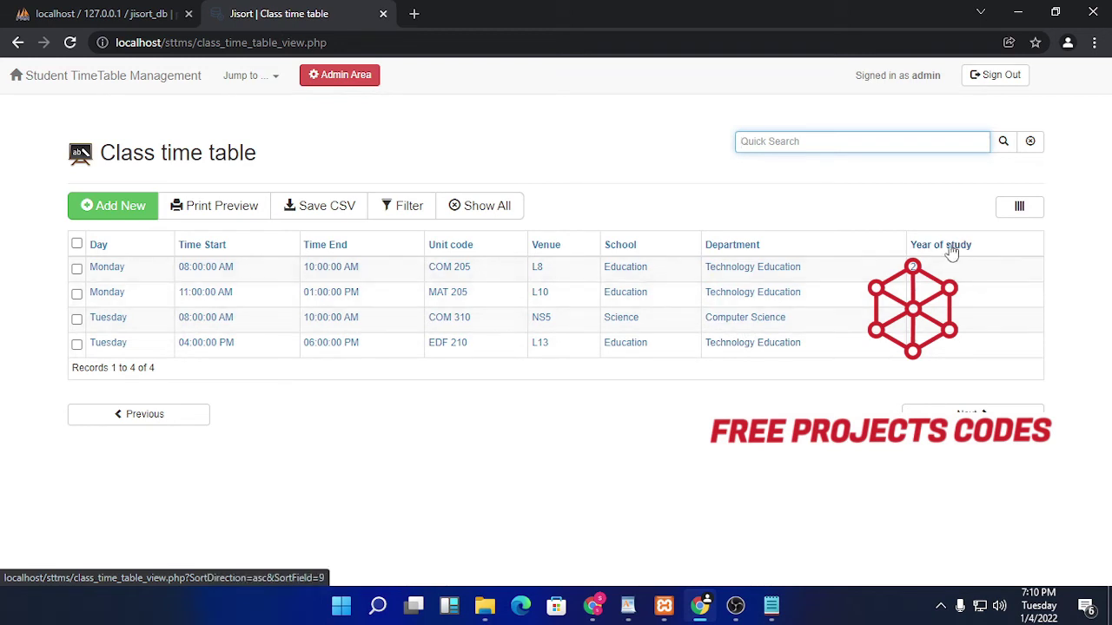
key(alt+Left)
click(147, 356)
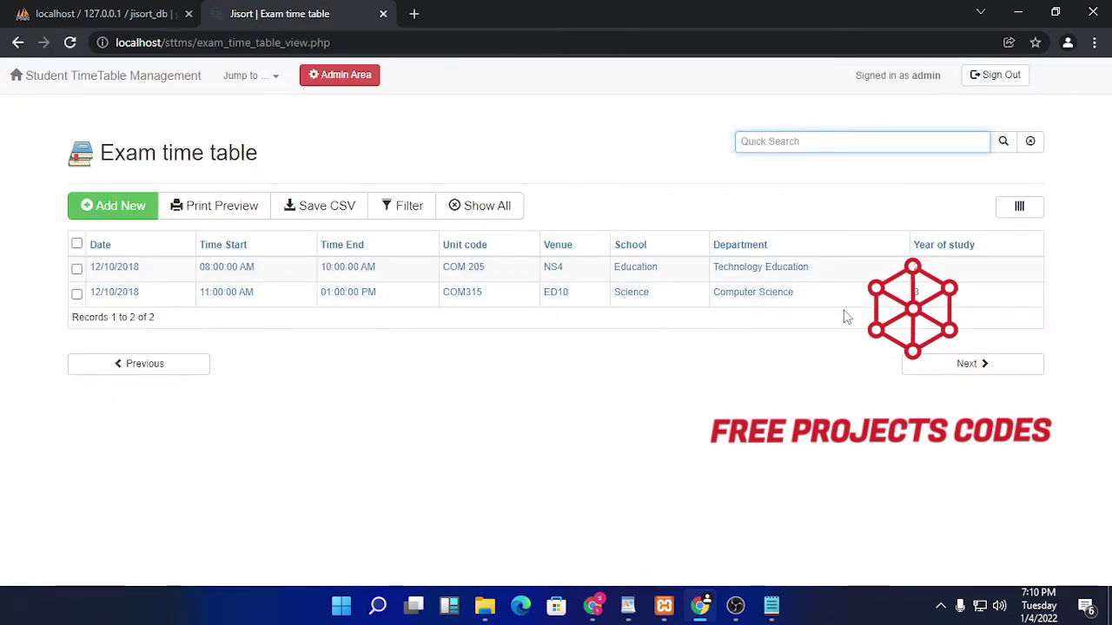
key(alt+Left)
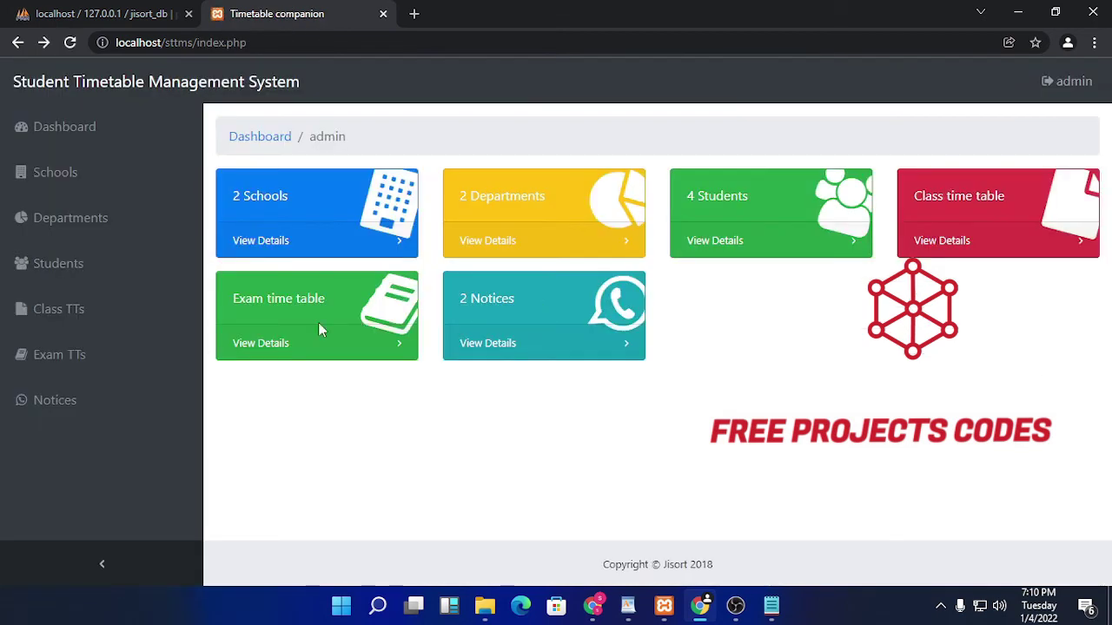
click(78, 179)
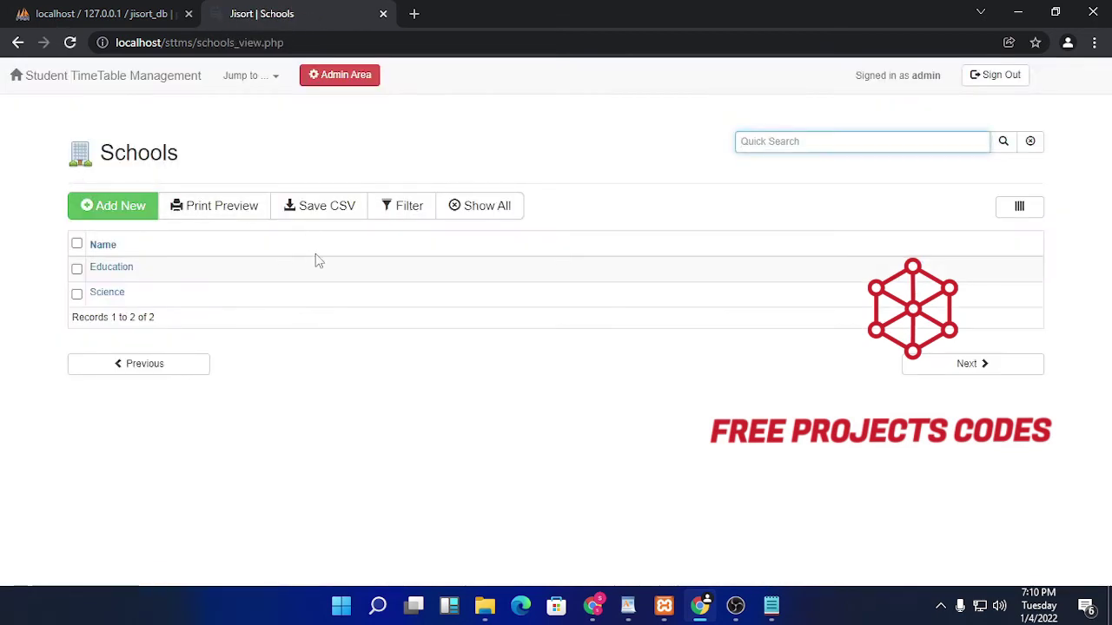
Step: Look through the Education school's details, then go back to the dashboard
click(128, 269)
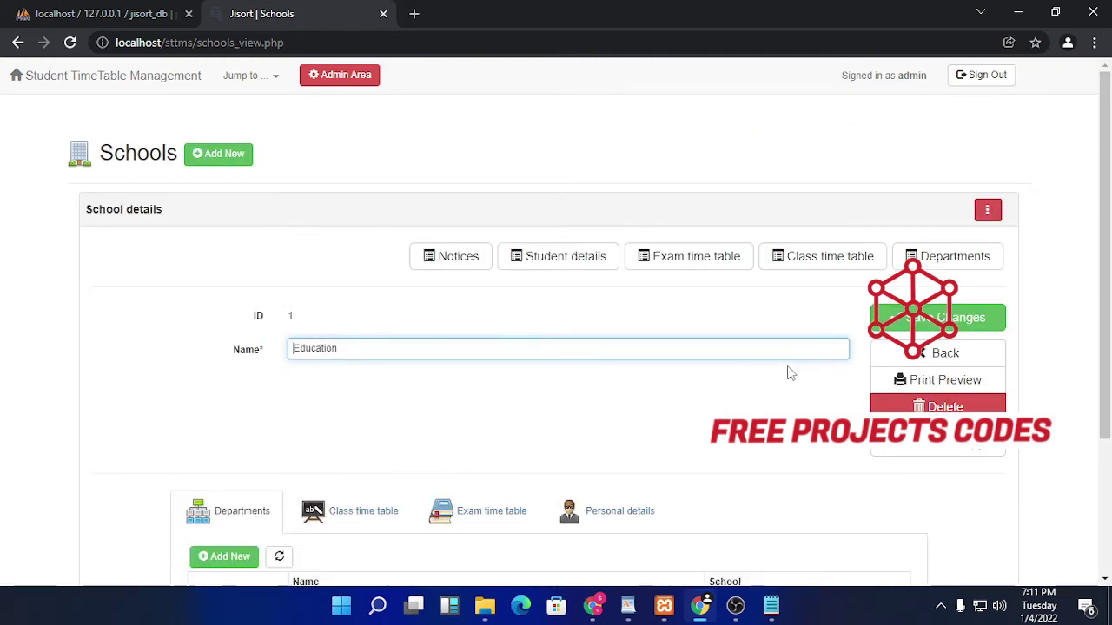
scroll(790, 373, down, 2)
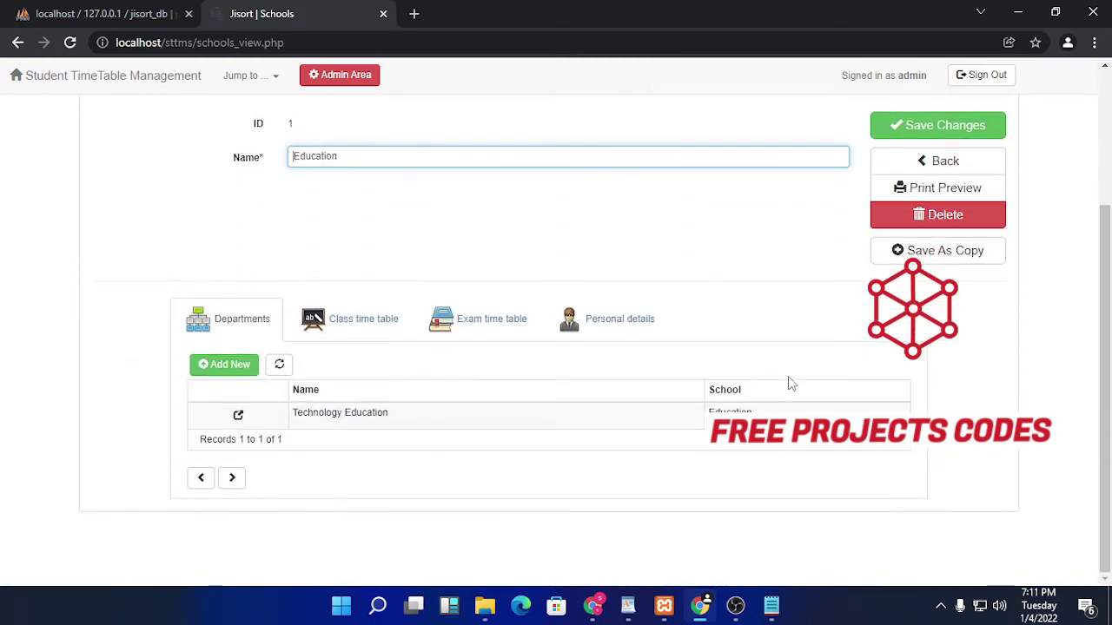
scroll(790, 384, up, 2)
key(alt+Left)
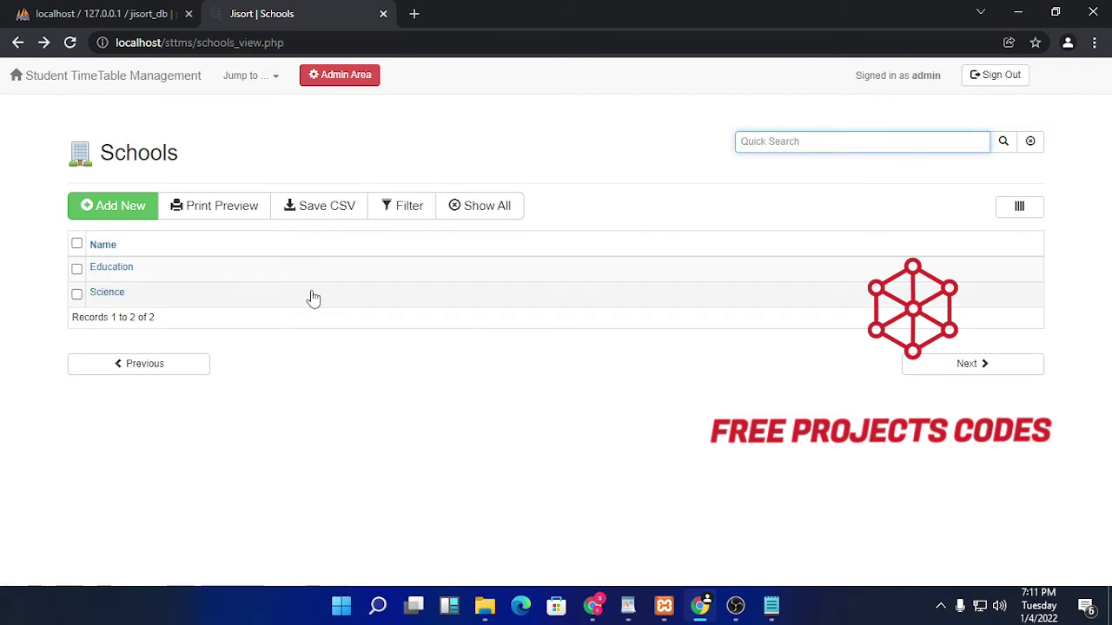
key(alt+Left)
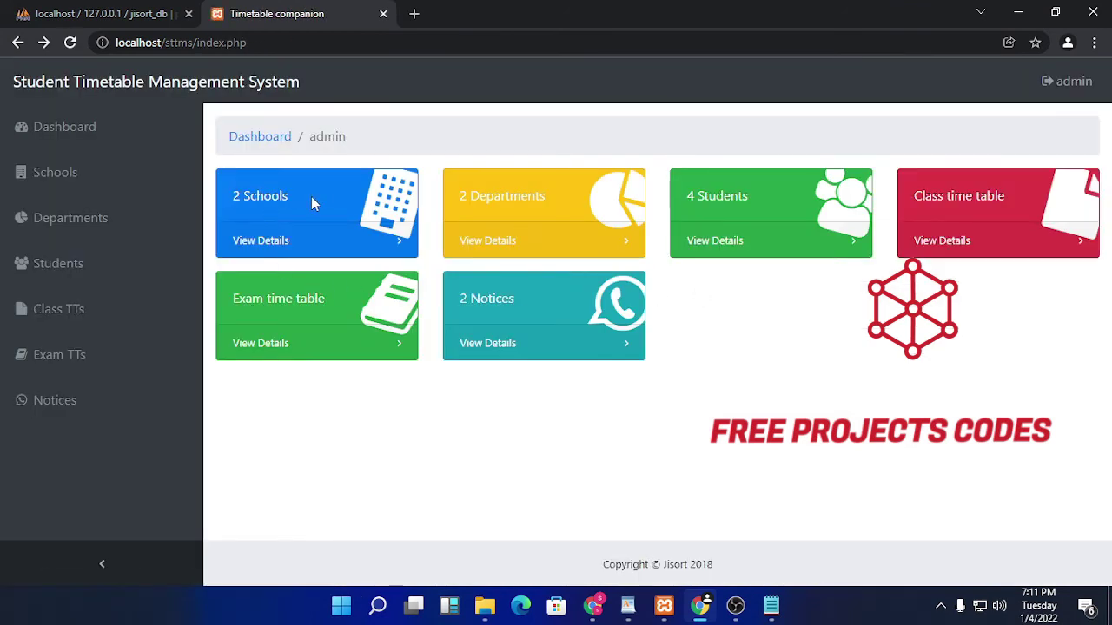
Step: Check the Schools list and exam timetable, then open the last student's record from Student details
click(275, 247)
key(alt+Left)
click(265, 347)
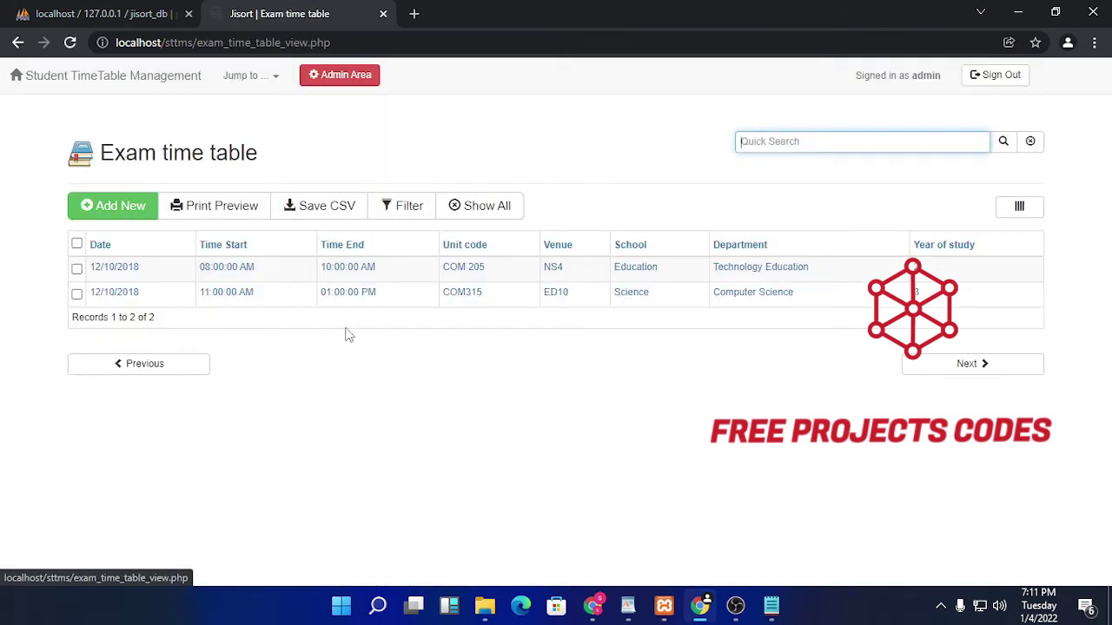
key(alt+Left)
click(721, 241)
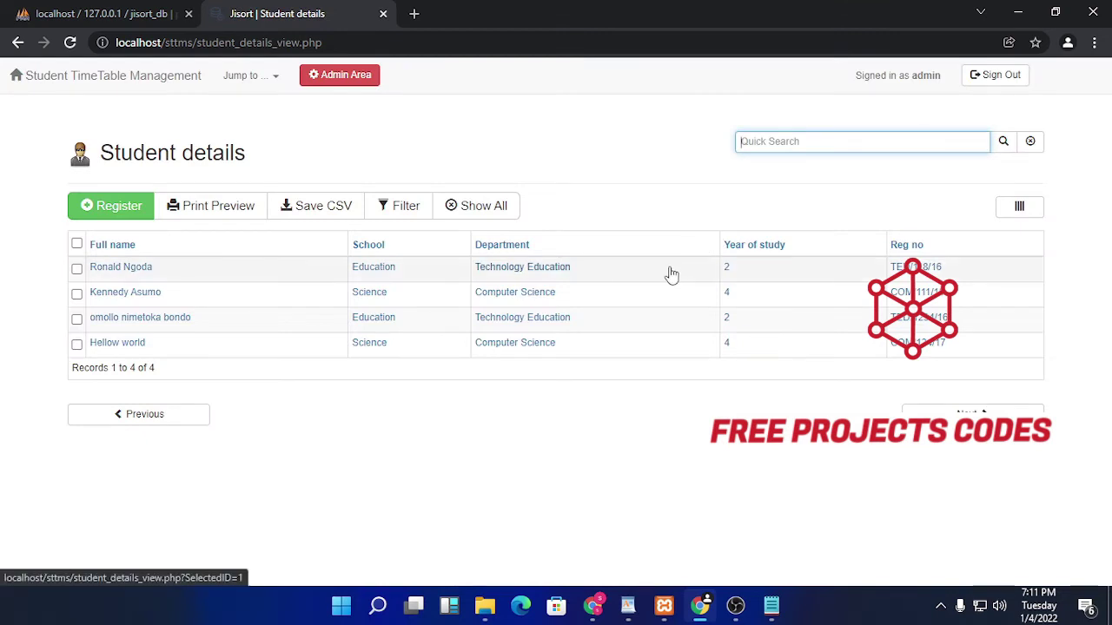
click(563, 348)
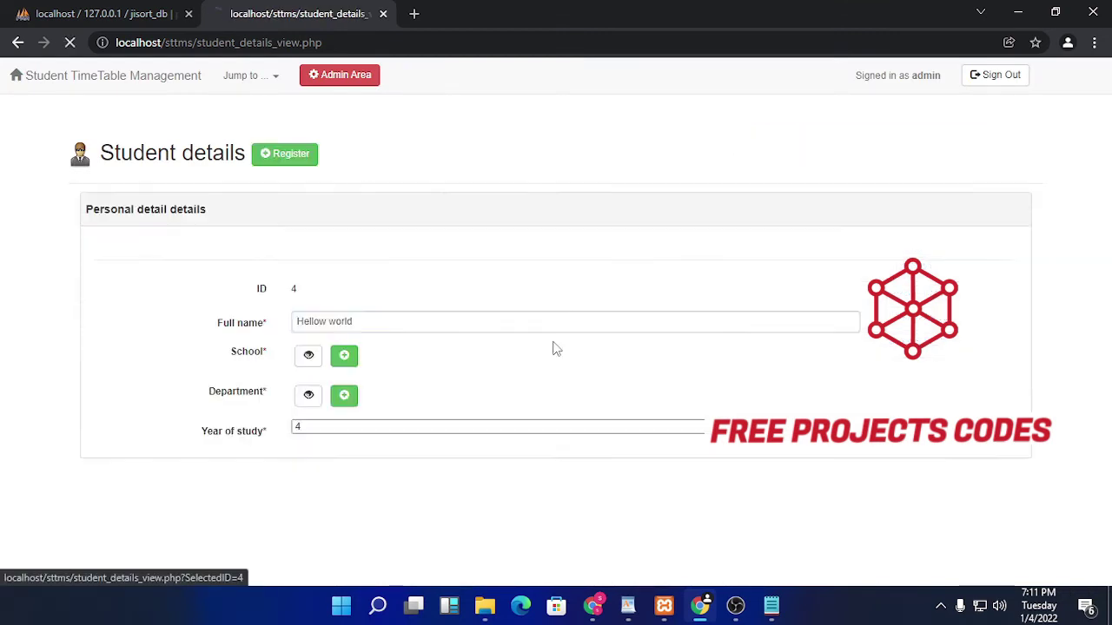
key(alt+Left)
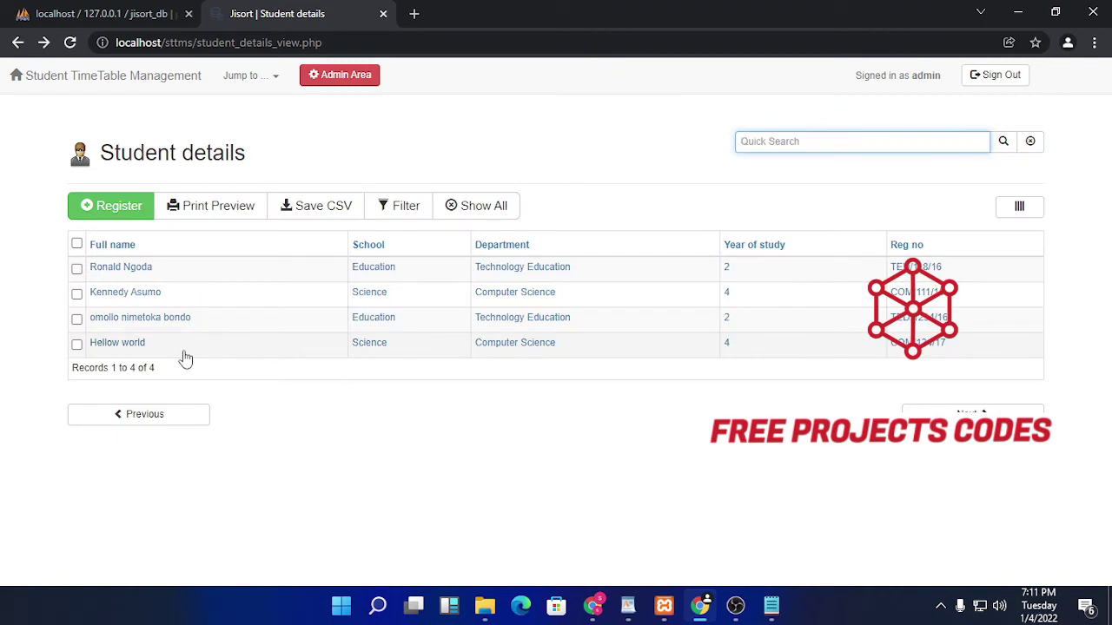
Step: Preview the student list for printing twice, then return to the dashboard
click(222, 214)
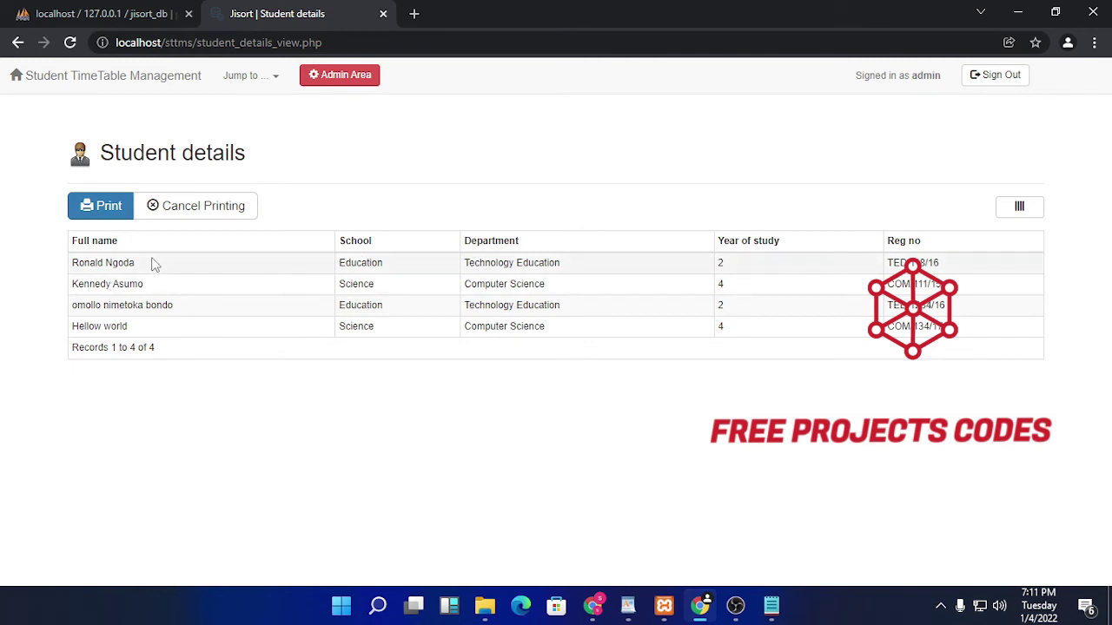
click(193, 206)
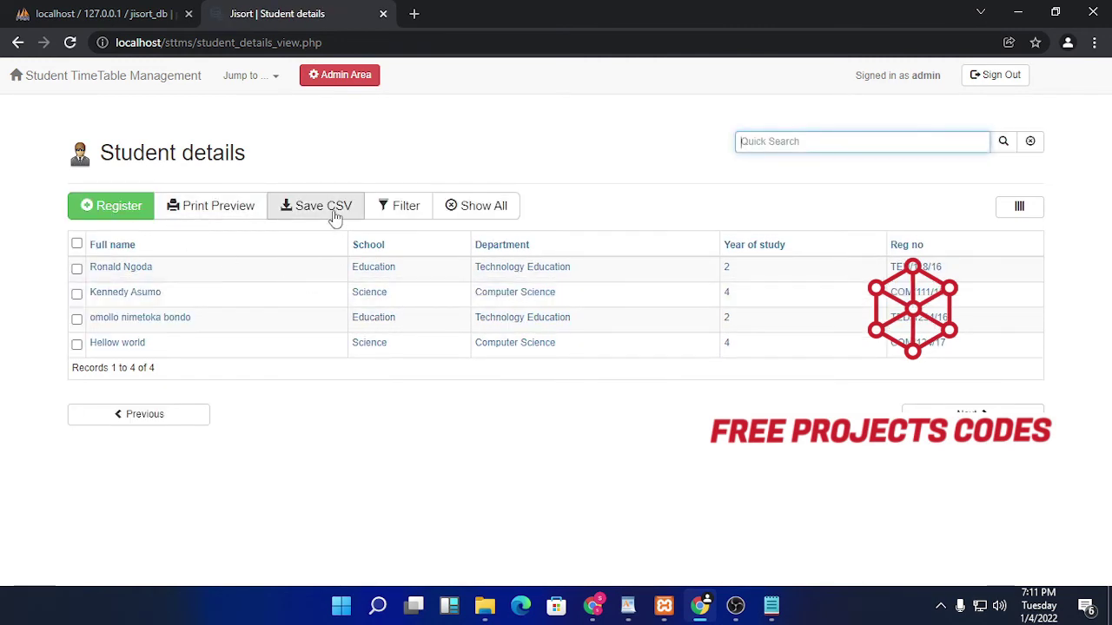
click(480, 212)
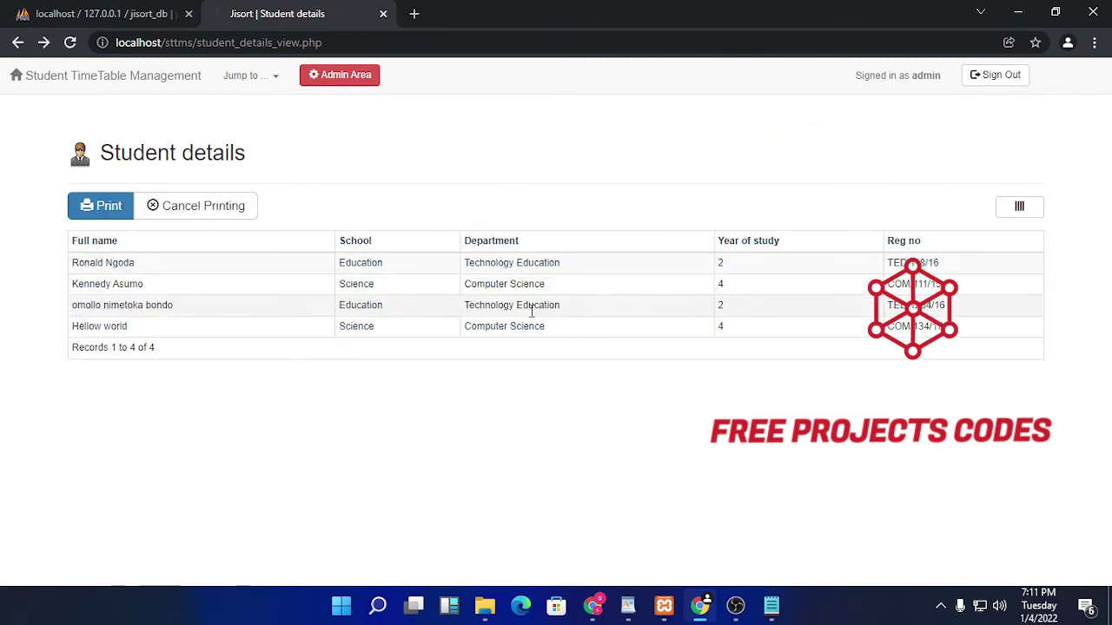
key(alt+Left)
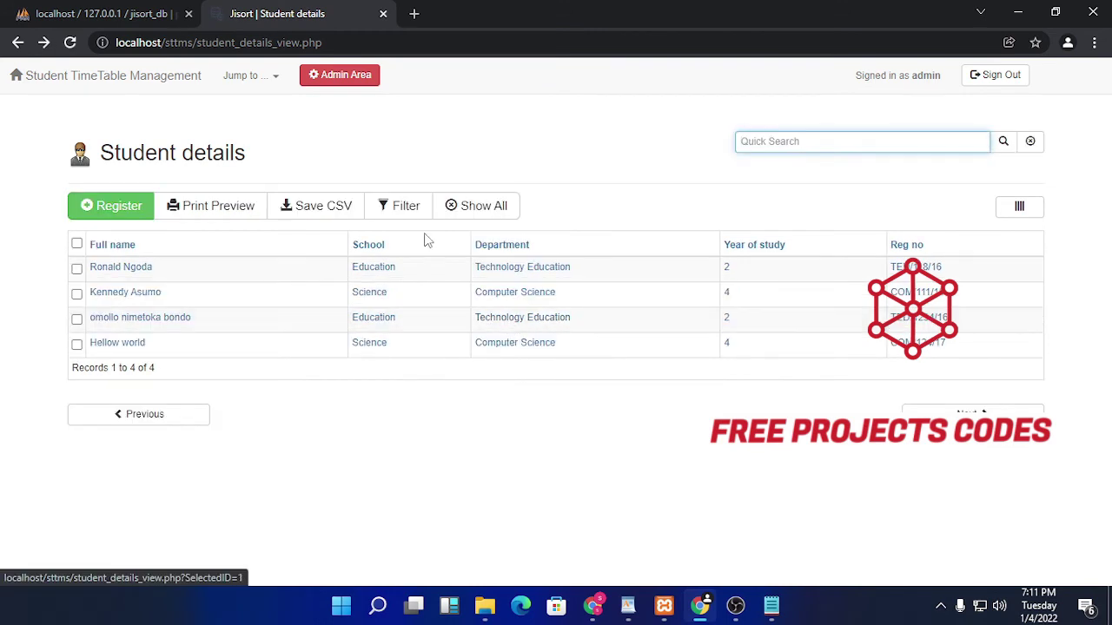
key(alt+Left)
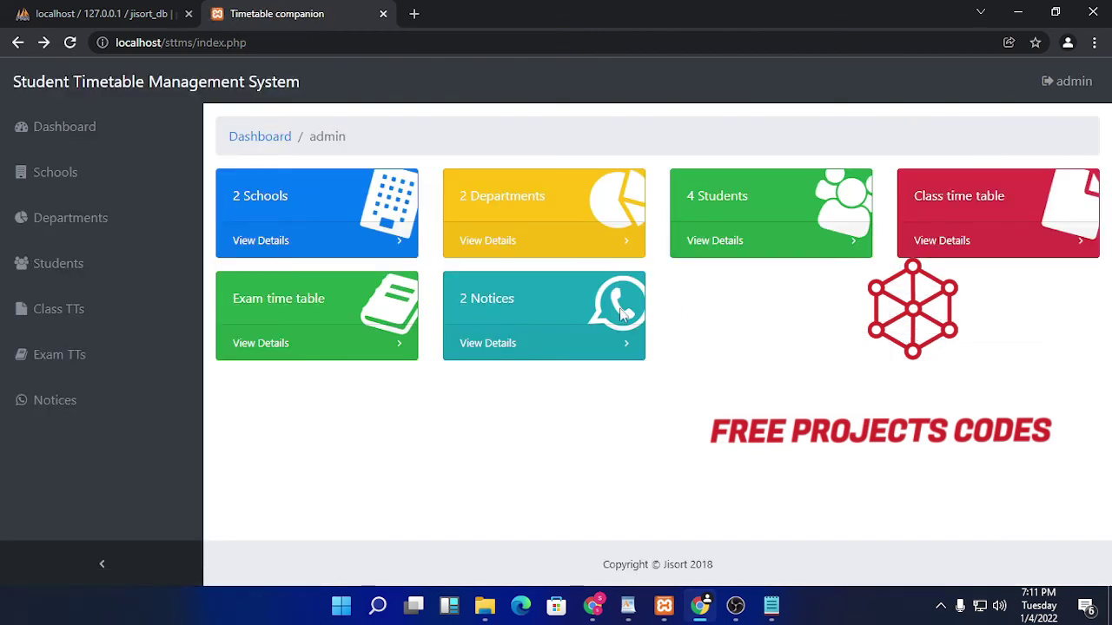
Step: View the notices list, try guest access from the sign-in page, and open the Admin Area
click(488, 346)
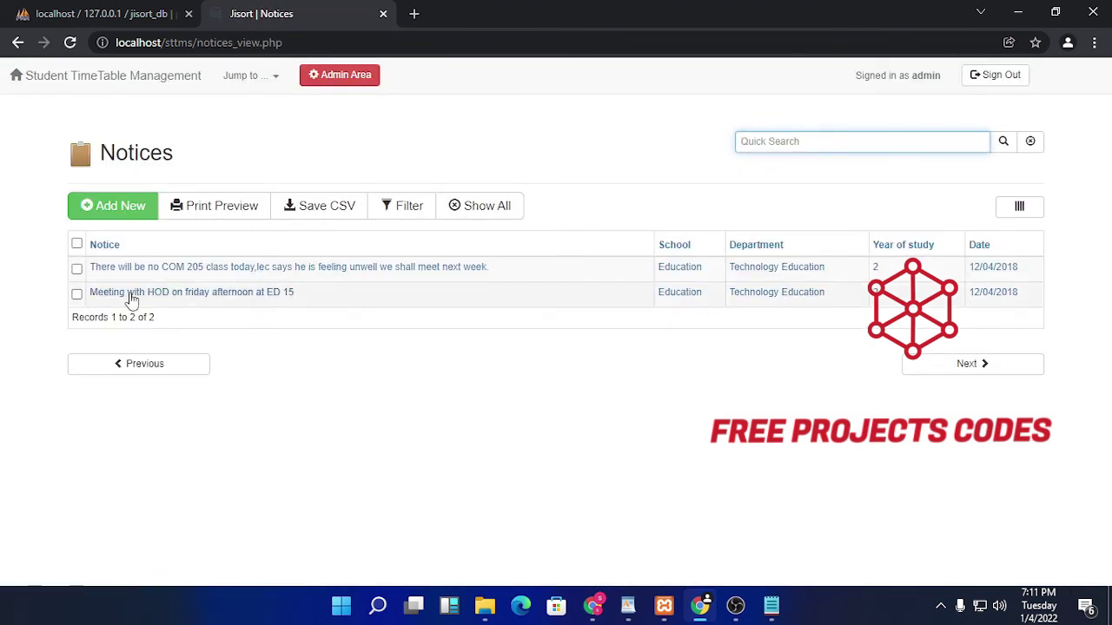
key(alt+Left)
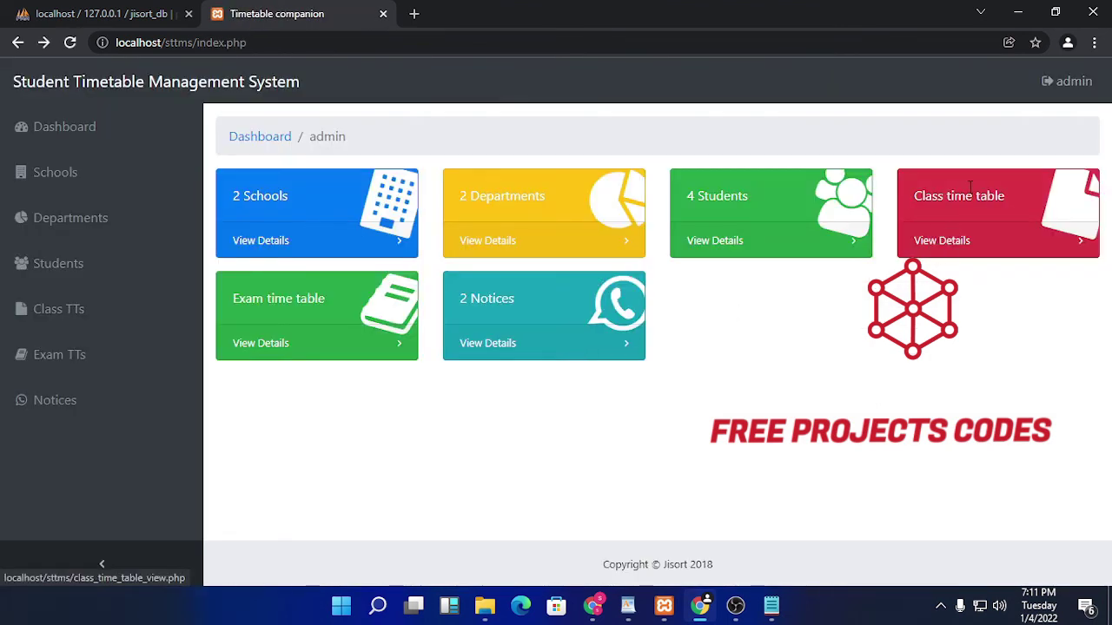
key(alt+Left)
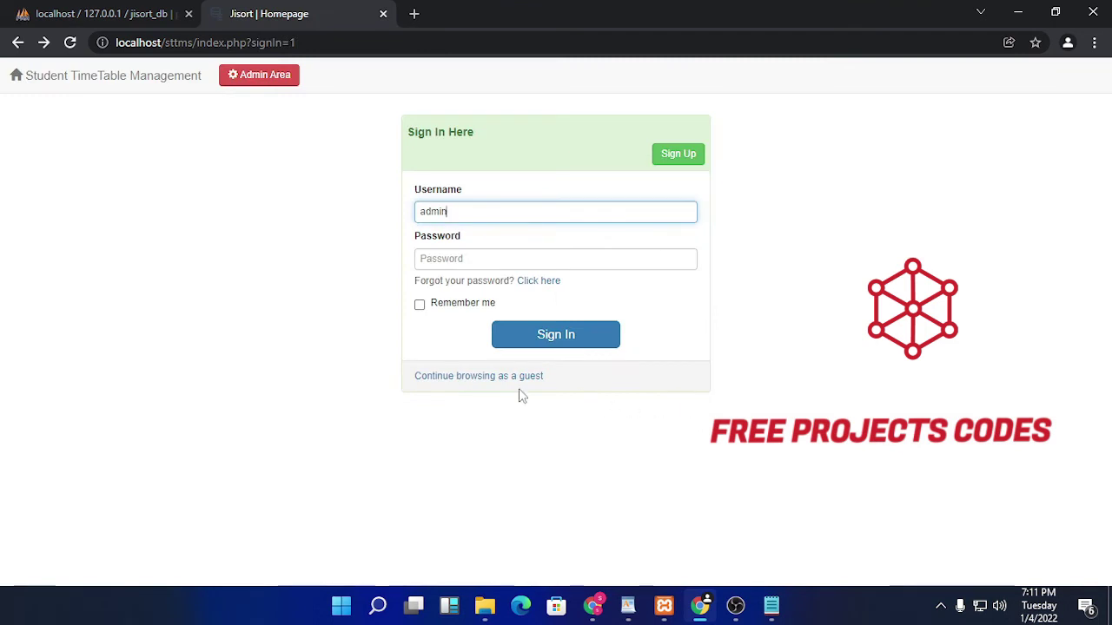
click(496, 376)
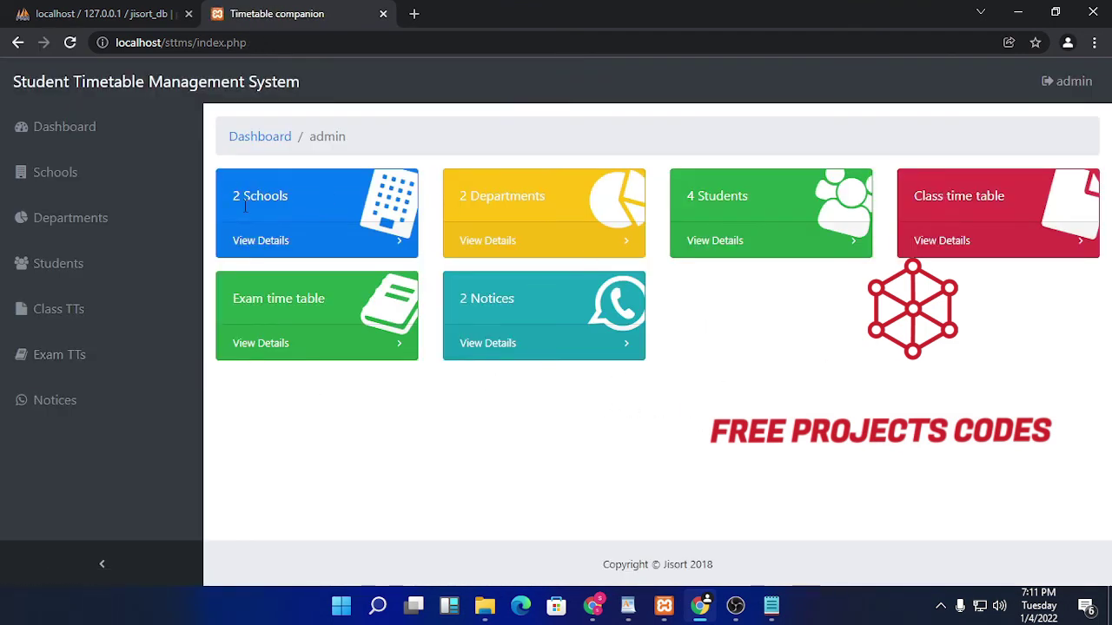
key(alt+Left)
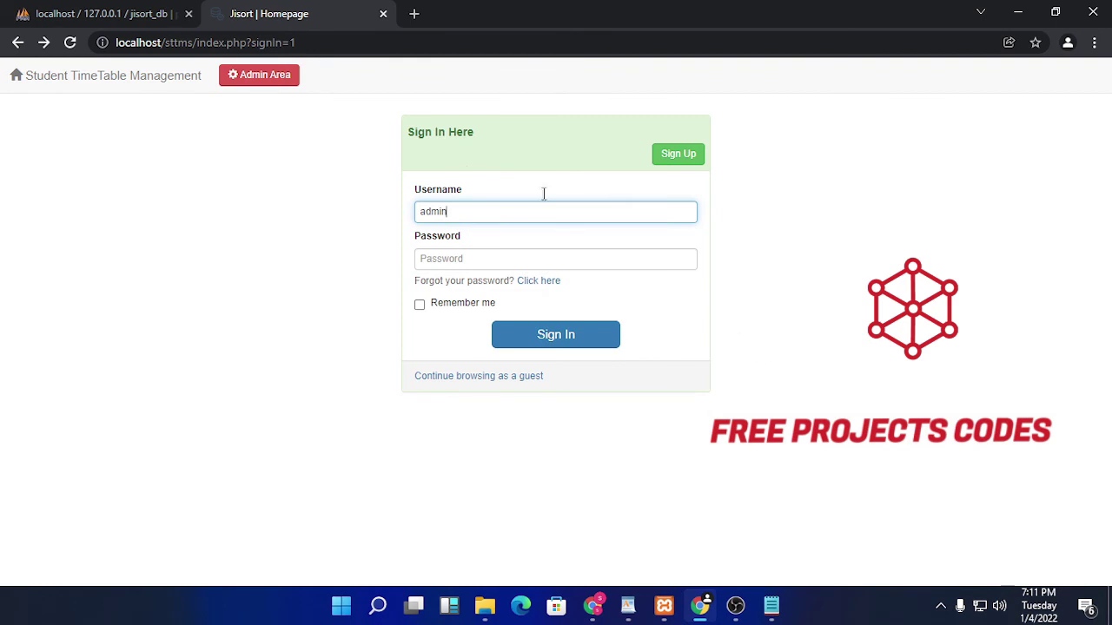
click(265, 83)
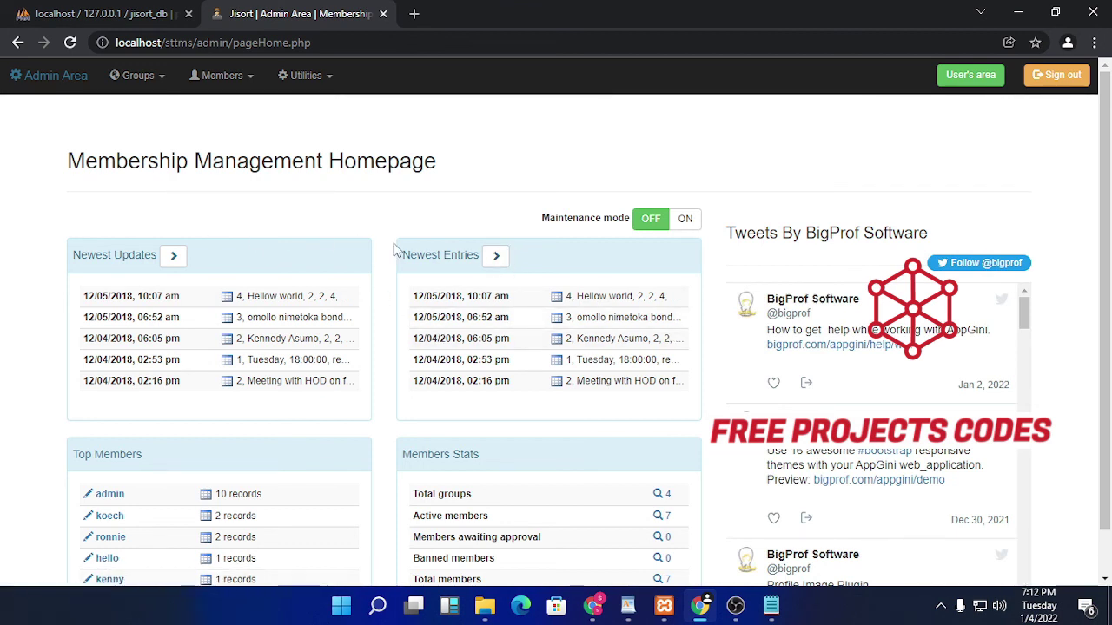
Step: Look at the Members dropdown options and scroll over the membership homepage
click(233, 77)
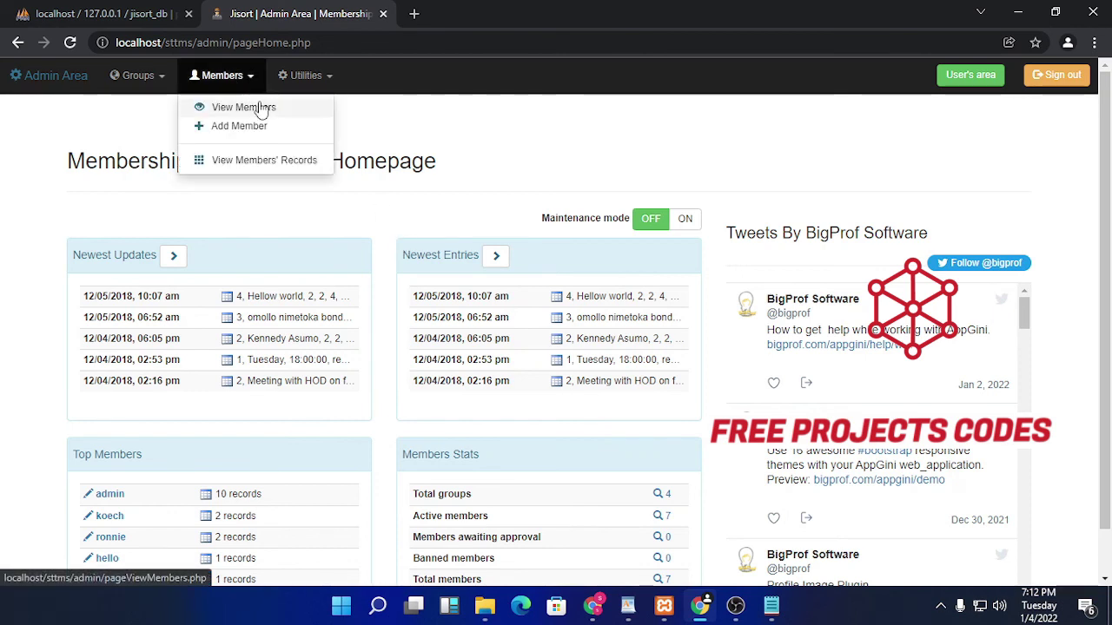
click(502, 139)
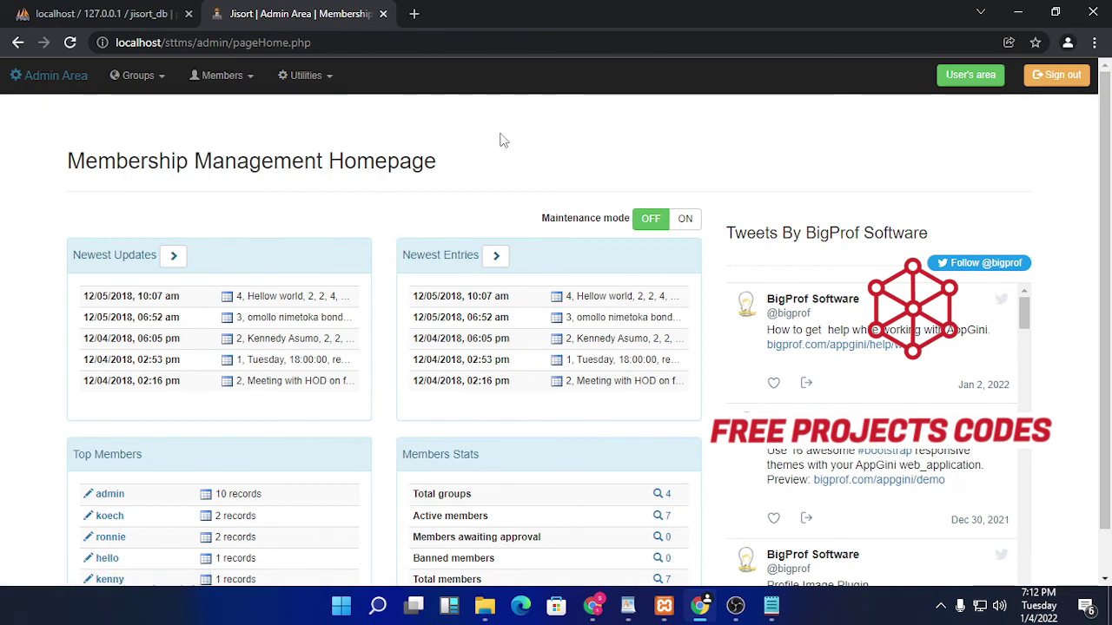
scroll(664, 335, down, 1)
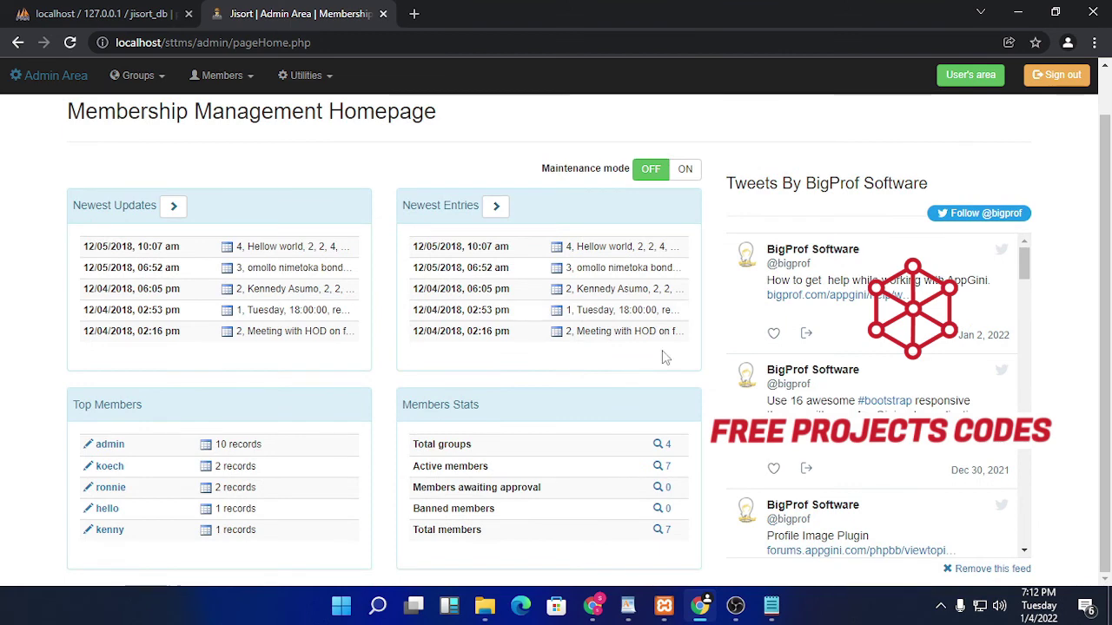
scroll(662, 350, up, 1)
scroll(661, 352, up, 1)
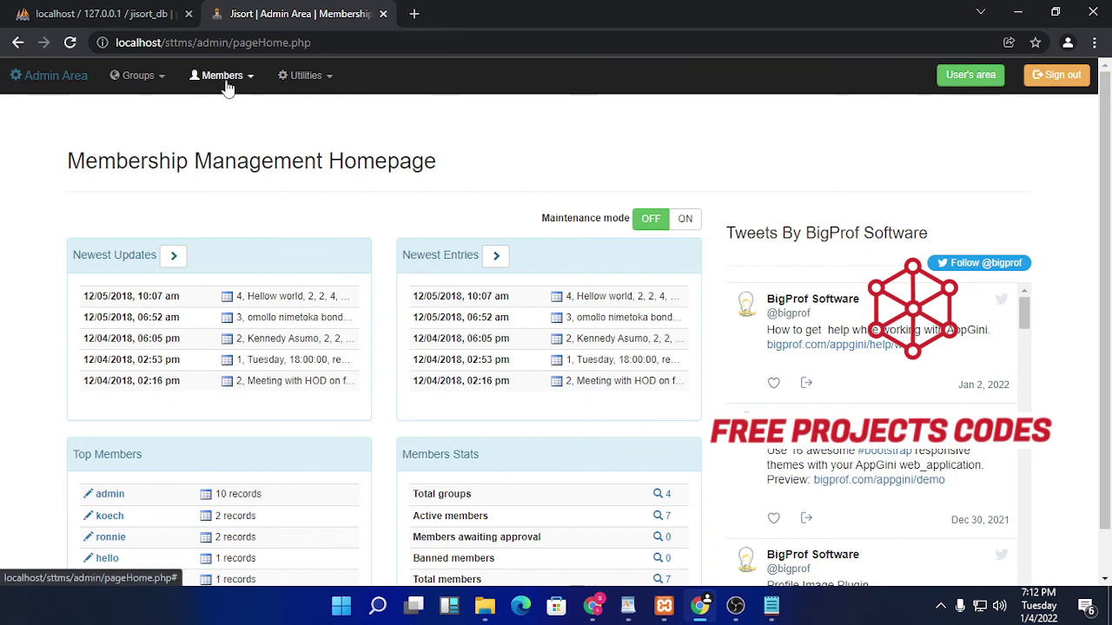
Step: Check the Utilities dropdown options, then sign out of the admin area
click(309, 78)
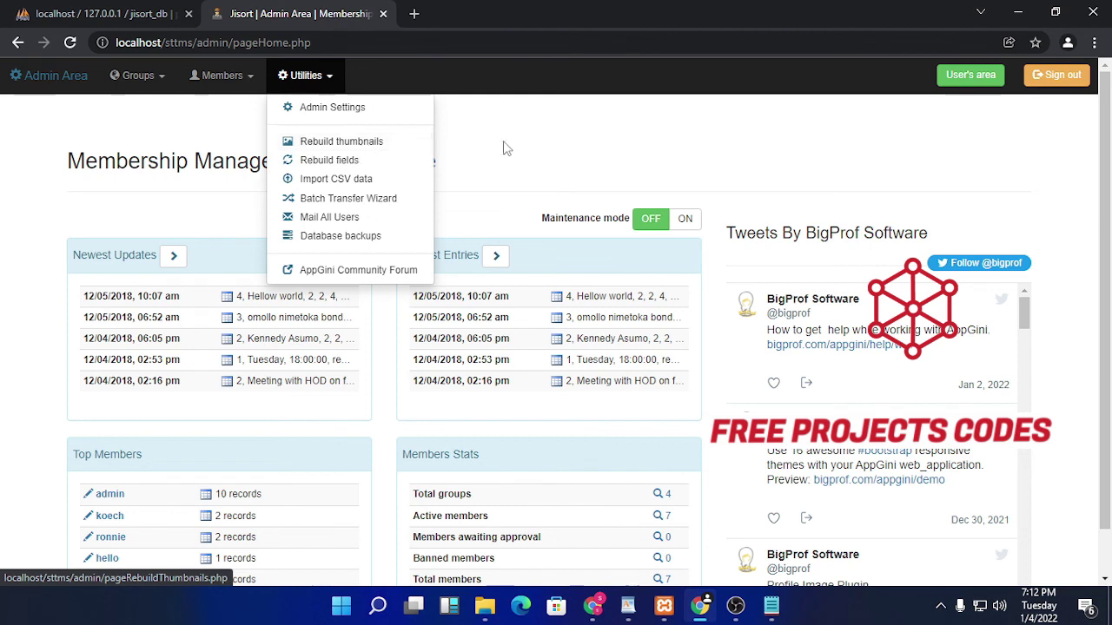
click(548, 148)
click(1053, 75)
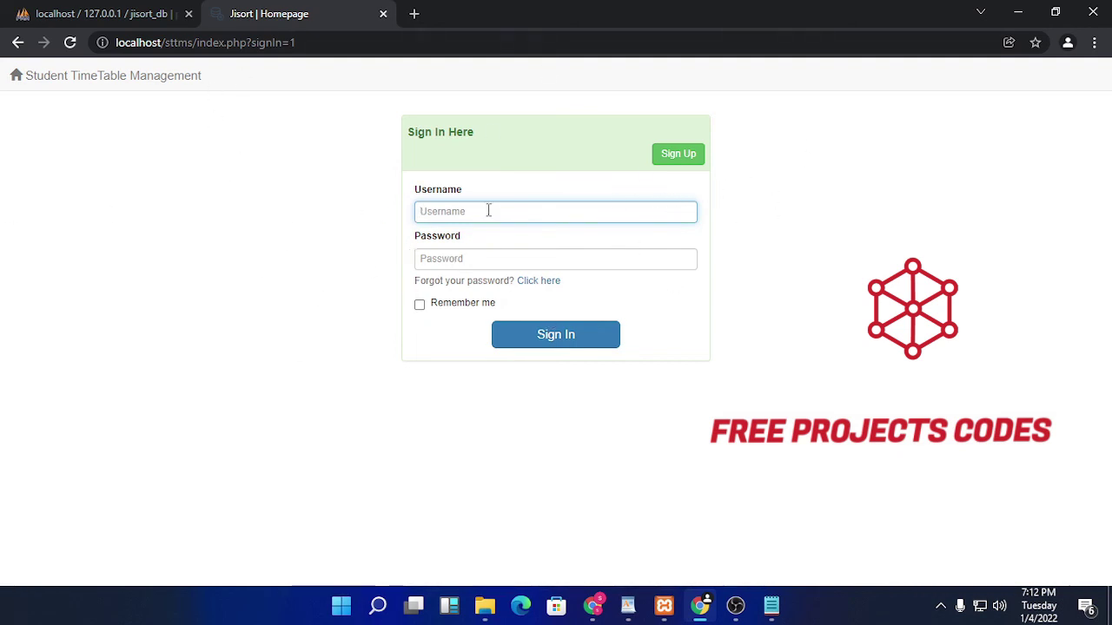
mouse_move(745, 606)
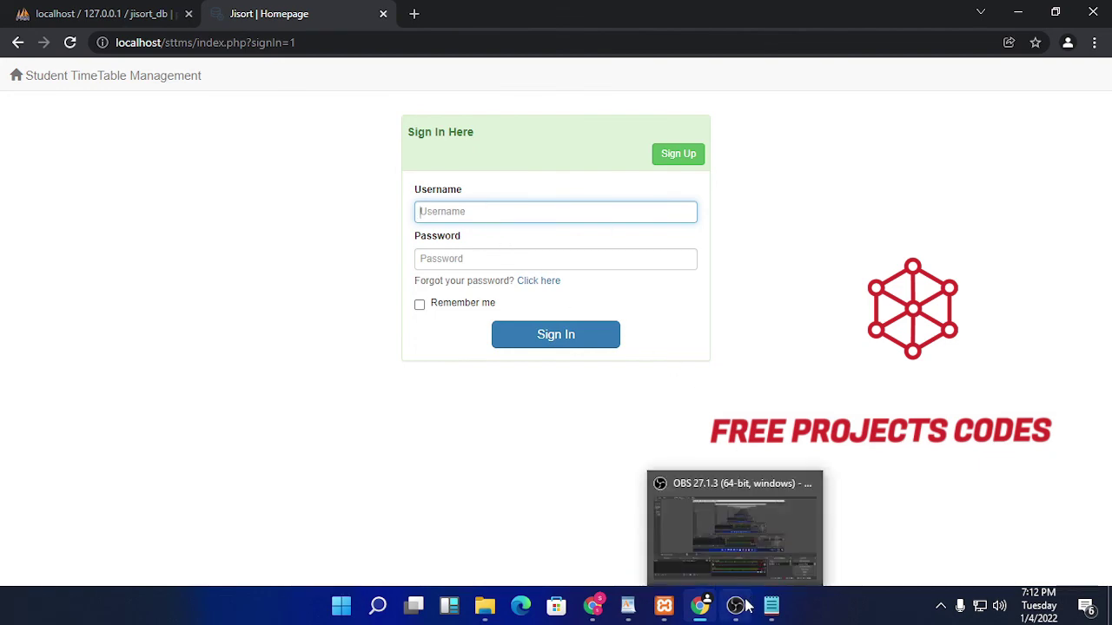